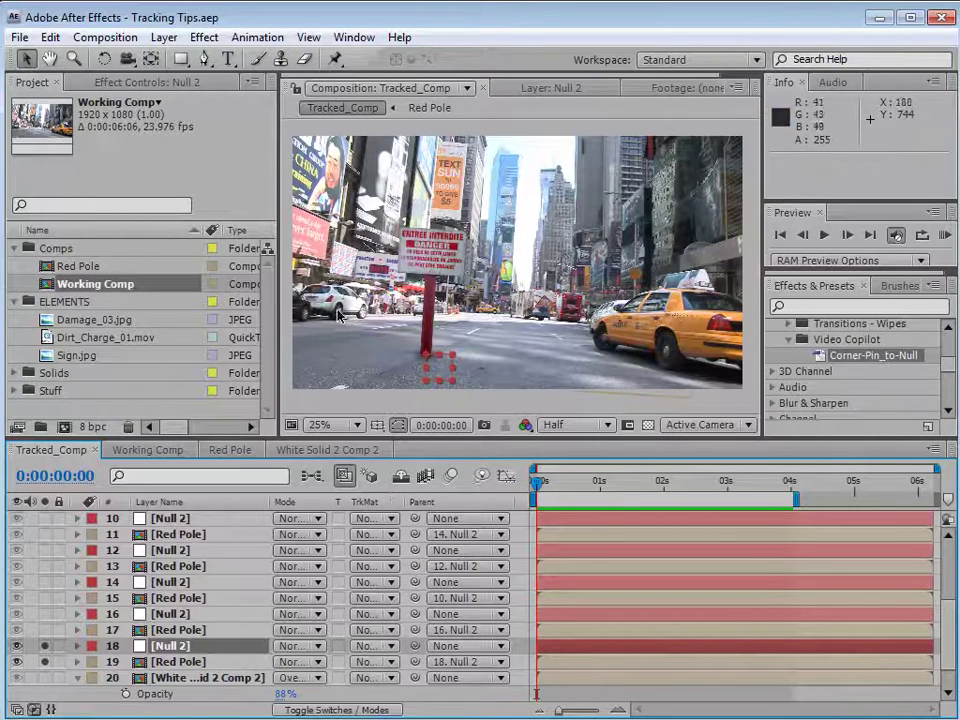
- Move Null 2's pole up-right, then left and larger, previewing each placement
left_click(183, 655)
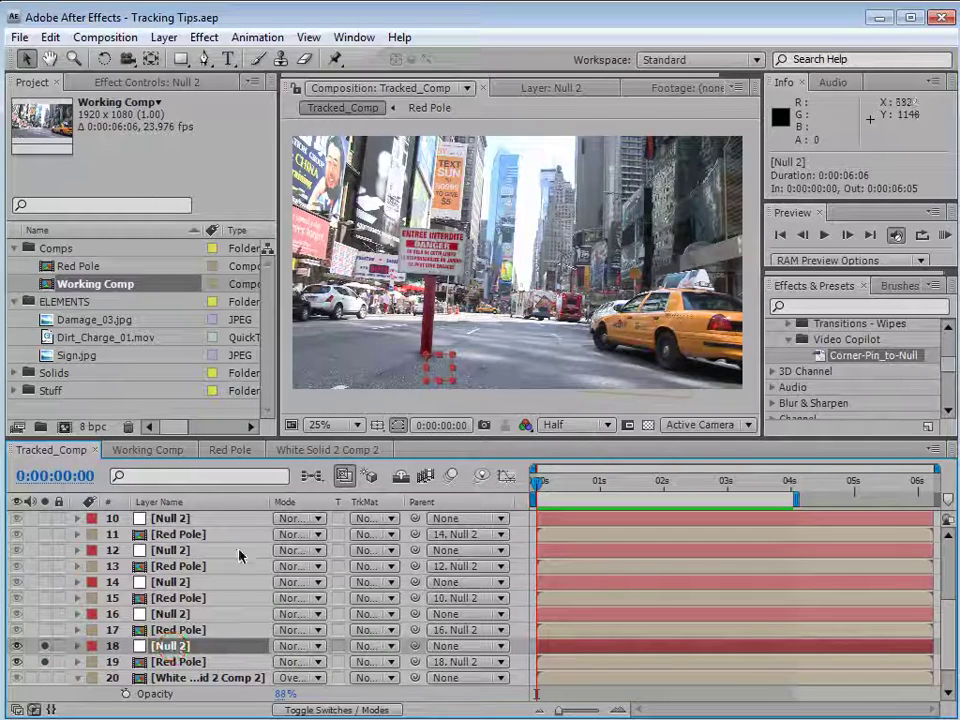
mouse_move(439, 374)
left_mouse_down()
mouse_move(527, 348)
mouse_move(524, 358)
left_mouse_up()
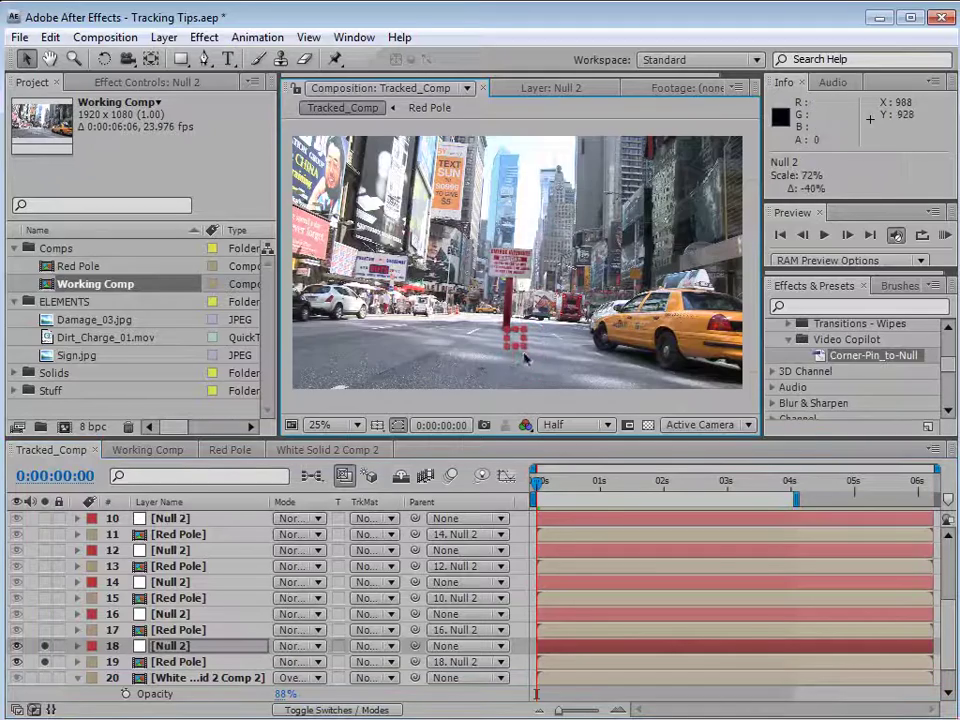
key("KP_0")
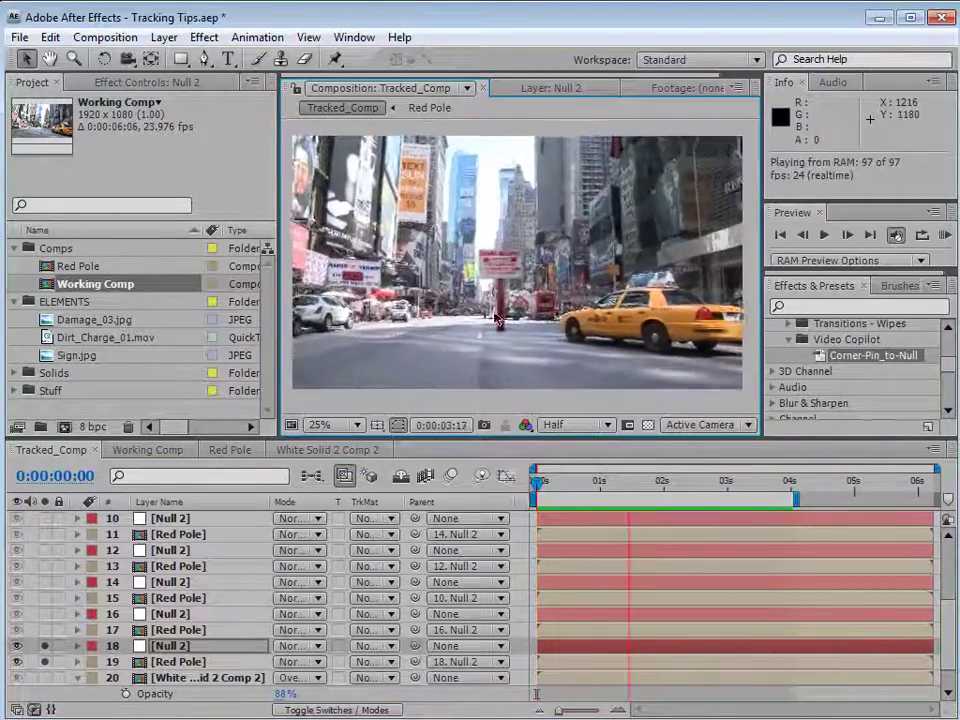
key("space")
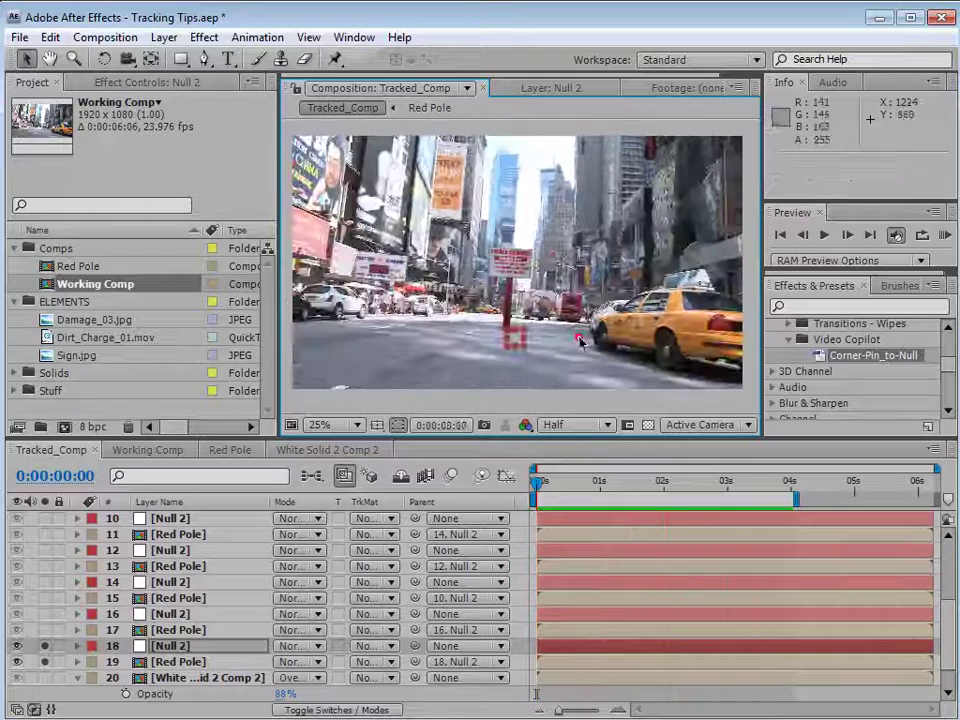
mouse_move(522, 346)
left_mouse_down()
mouse_move(386, 362)
mouse_move(398, 373)
left_mouse_up()
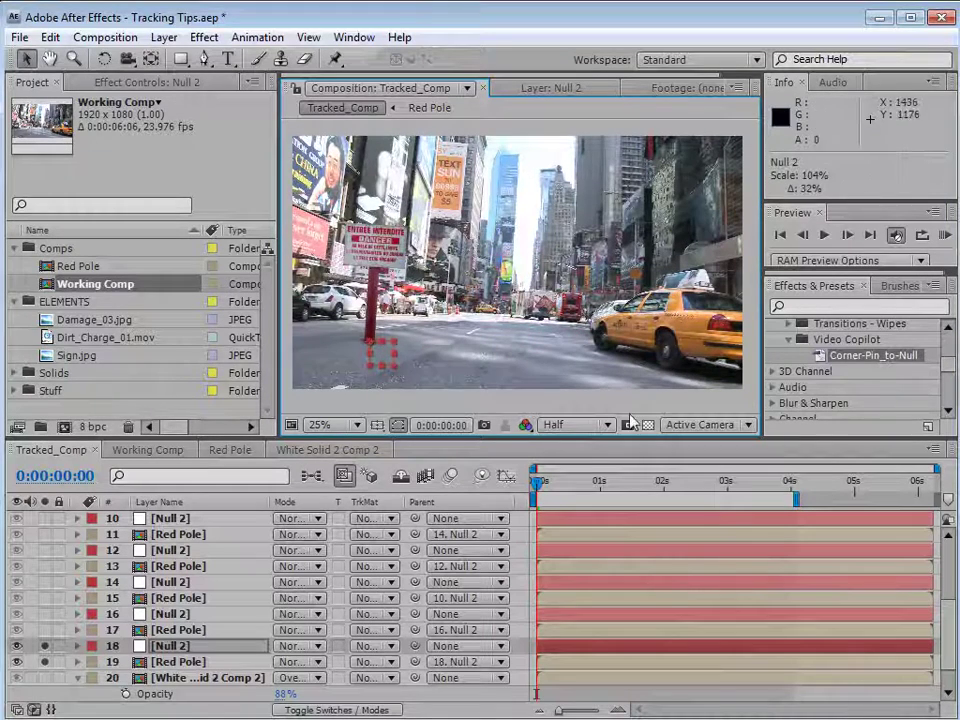
key("KP_0")
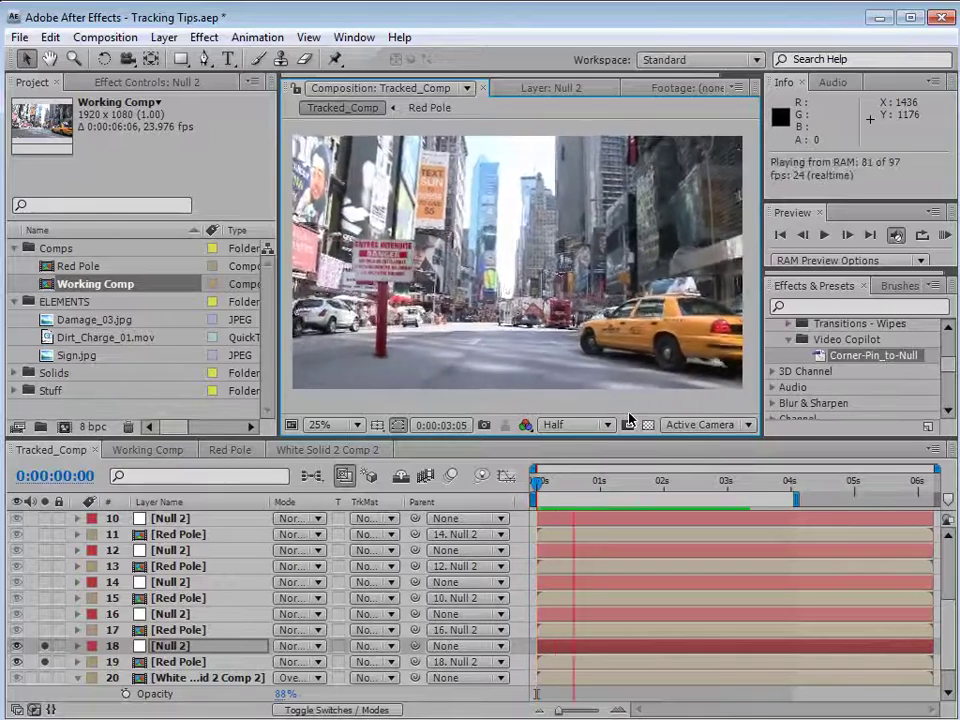
left_click(418, 346)
- Try the pole on the road's right side, then move it left, enlarge it greatly, and preview
mouse_move(380, 360)
left_mouse_down()
mouse_move(573, 398)
mouse_move(608, 427)
left_mouse_up()
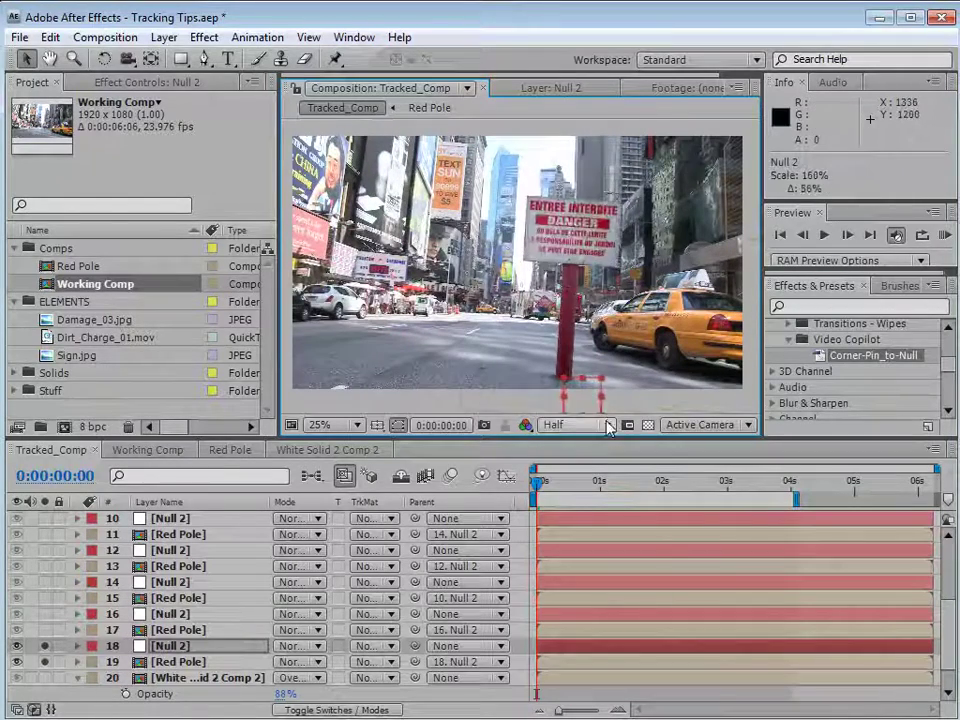
key("KP_0")
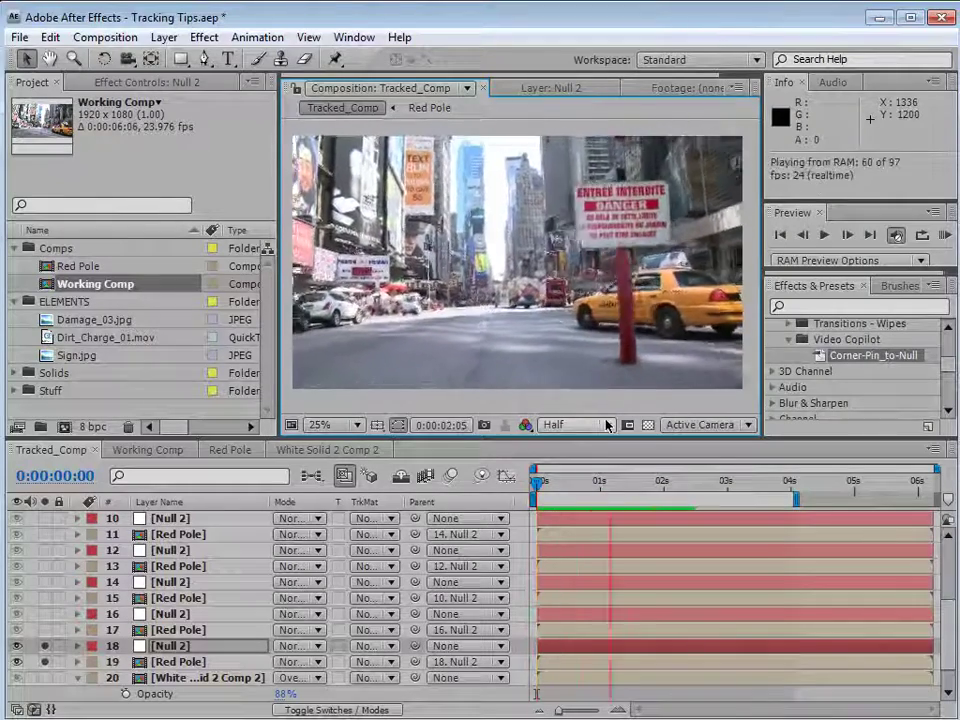
left_click(613, 414)
left_click_drag(568, 400, 428, 425)
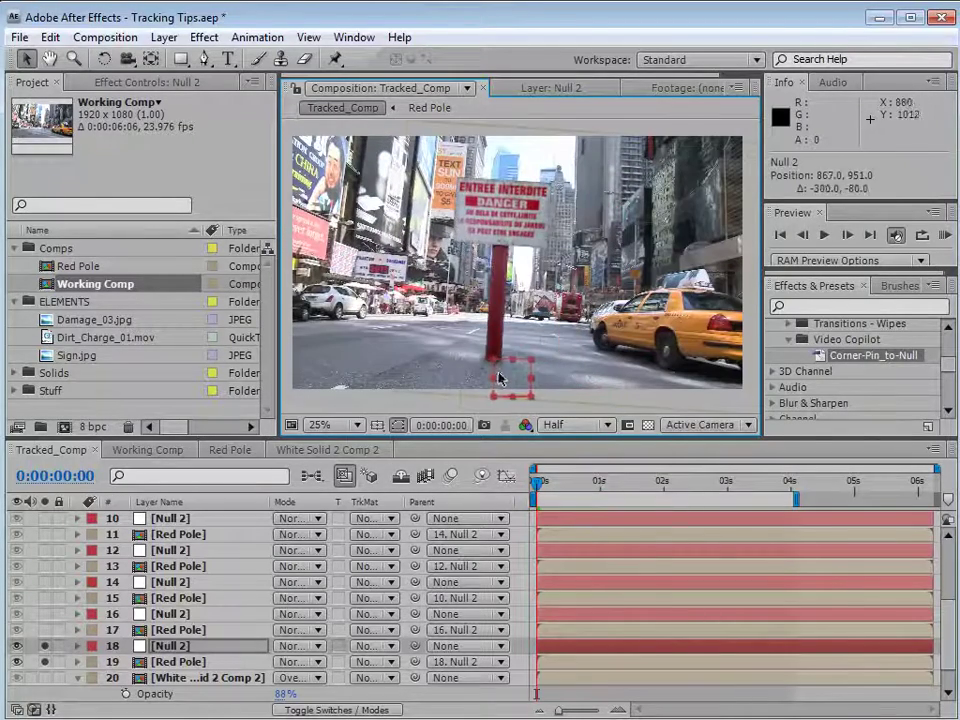
key("comma")
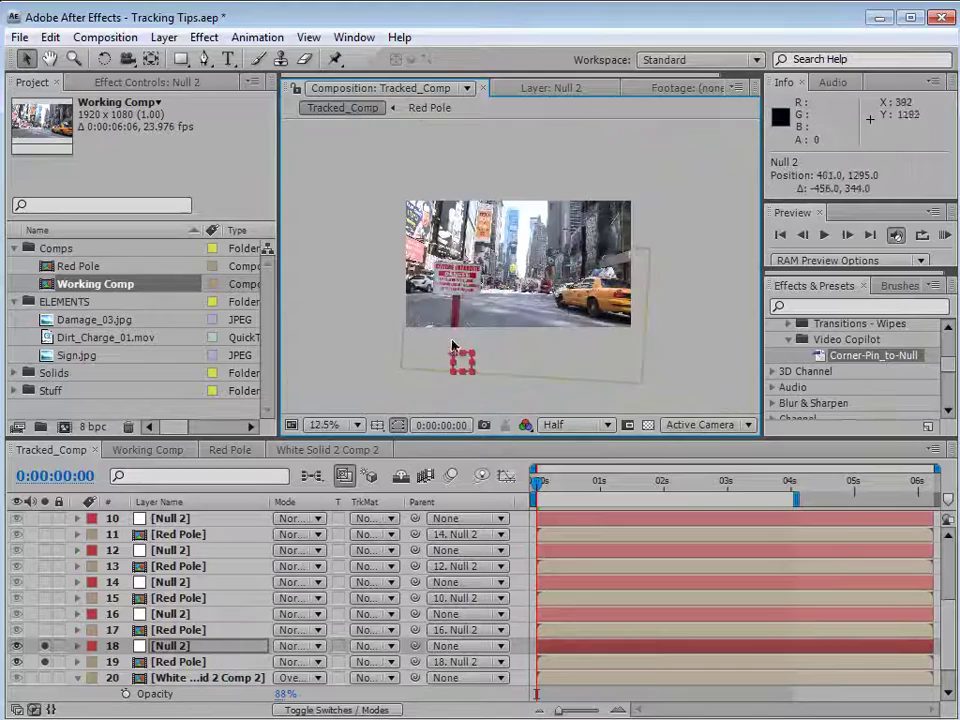
mouse_move(471, 381)
left_mouse_down()
mouse_move(480, 383)
mouse_move(468, 418)
left_mouse_up()
key("period")
key("KP_0")
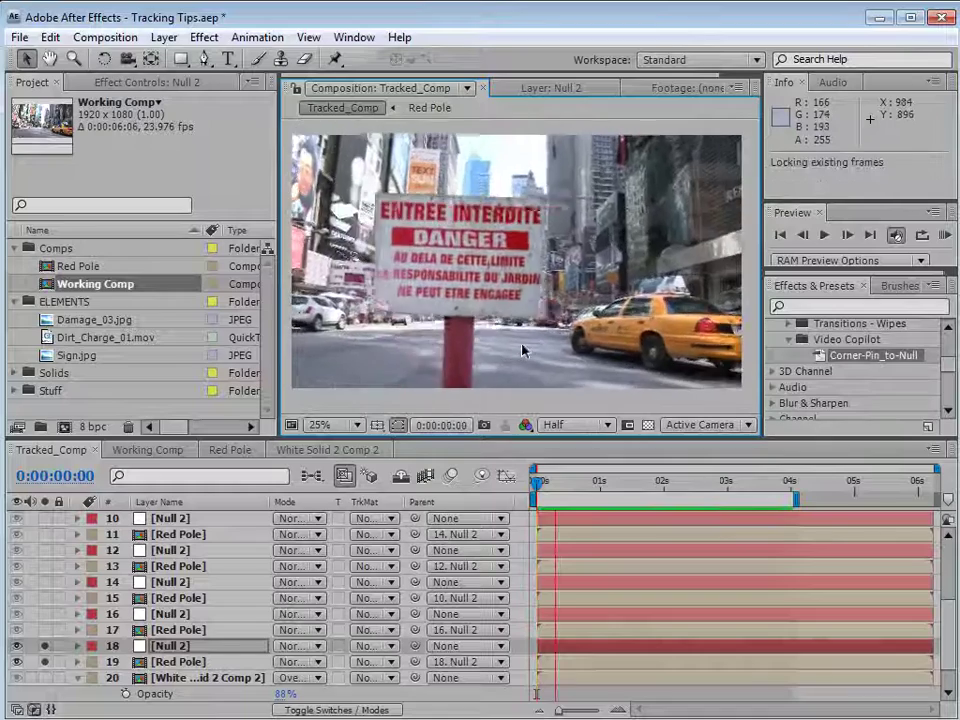
left_click(278, 655)
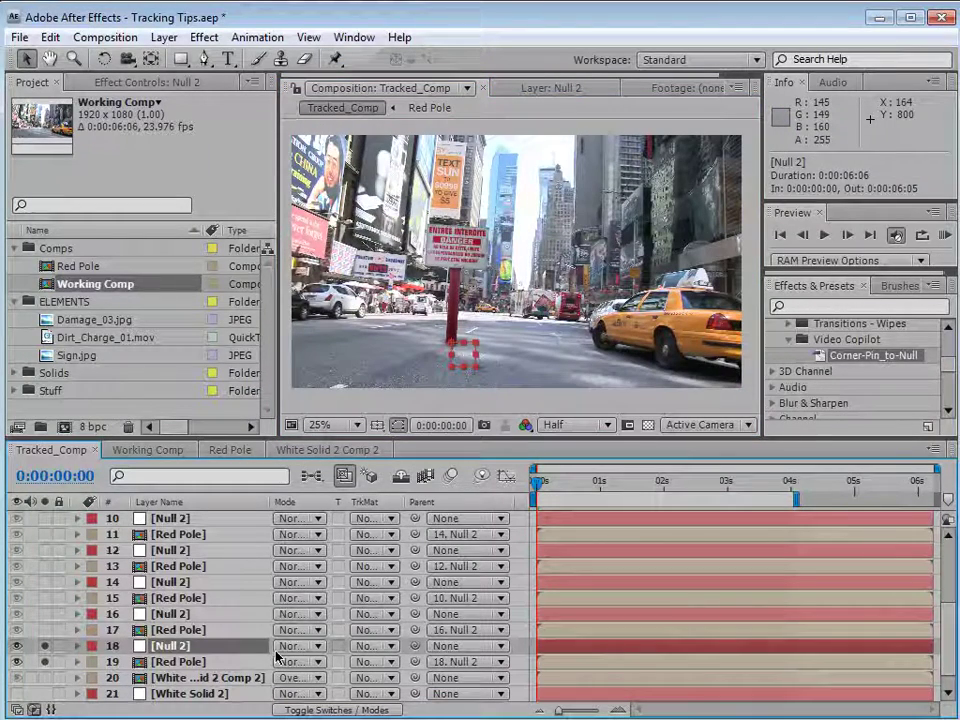
- Inspect the Corner Pin settings of the White Solid 2 Comp 2 decal layer
left_click(205, 678)
left_click(133, 82)
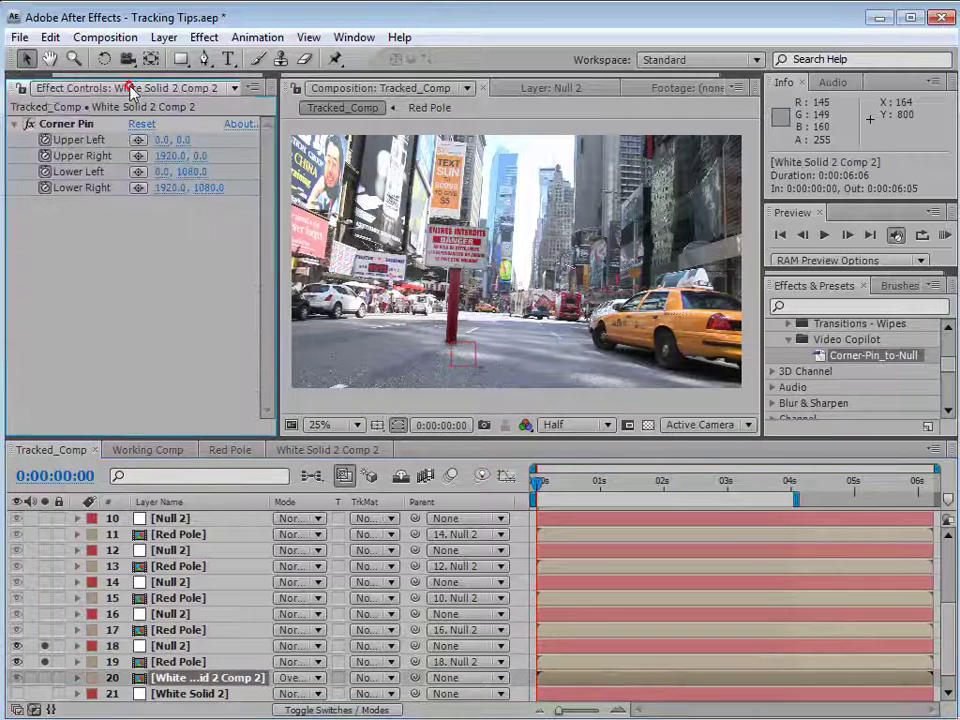
left_click(30, 87)
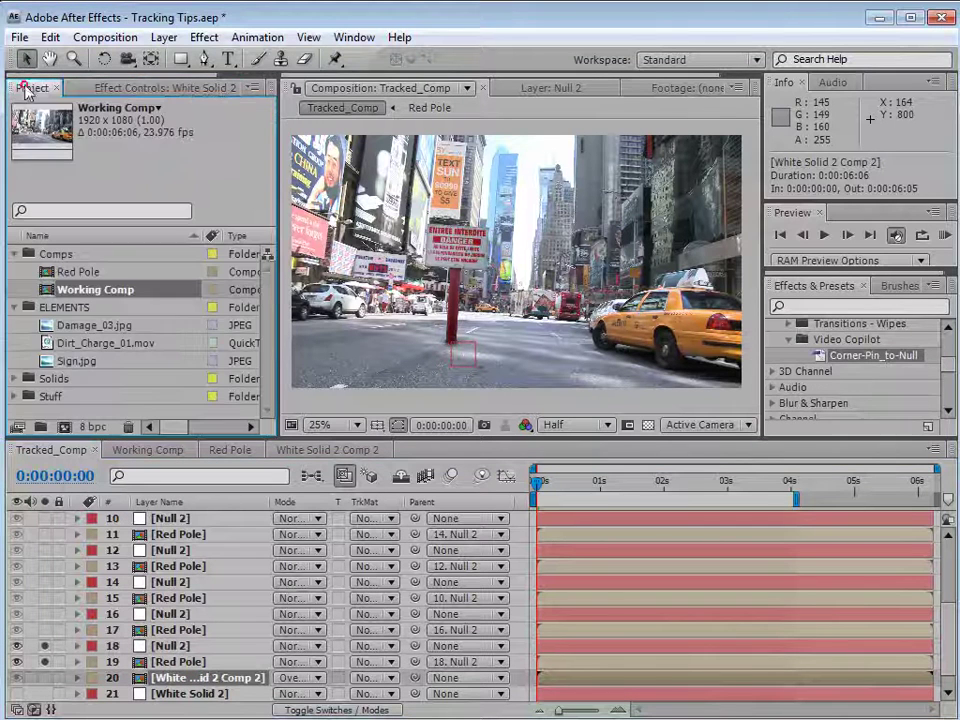
- Reposition Null 2's DANGER pole left of centre, checking it on a later frame
left_click(176, 648)
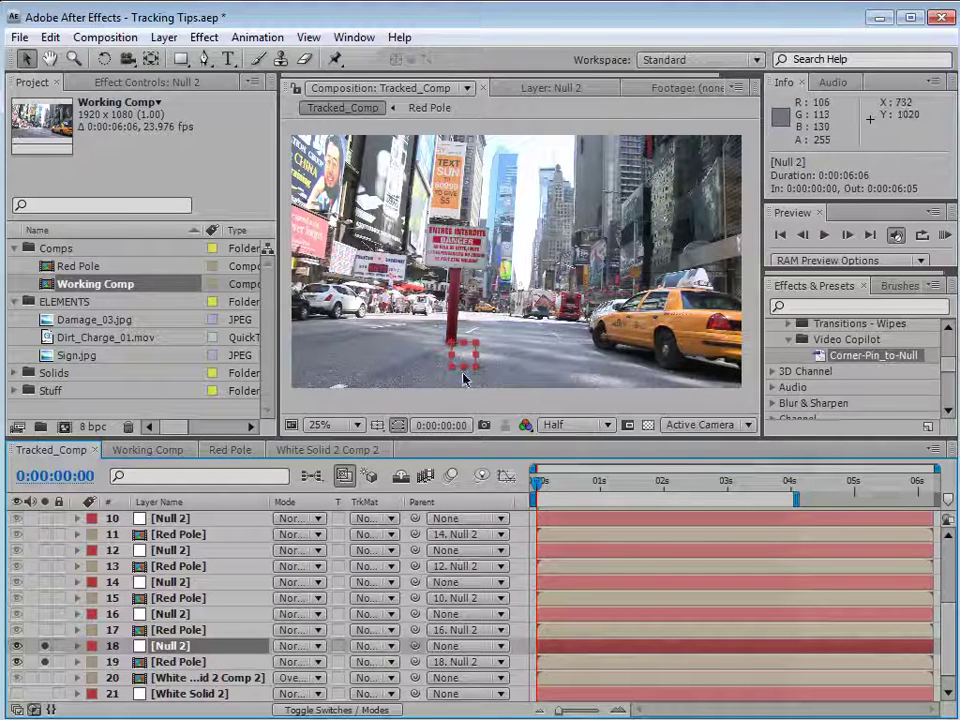
mouse_move(466, 356)
left_mouse_down()
mouse_move(366, 356)
mouse_move(490, 388)
left_mouse_up()
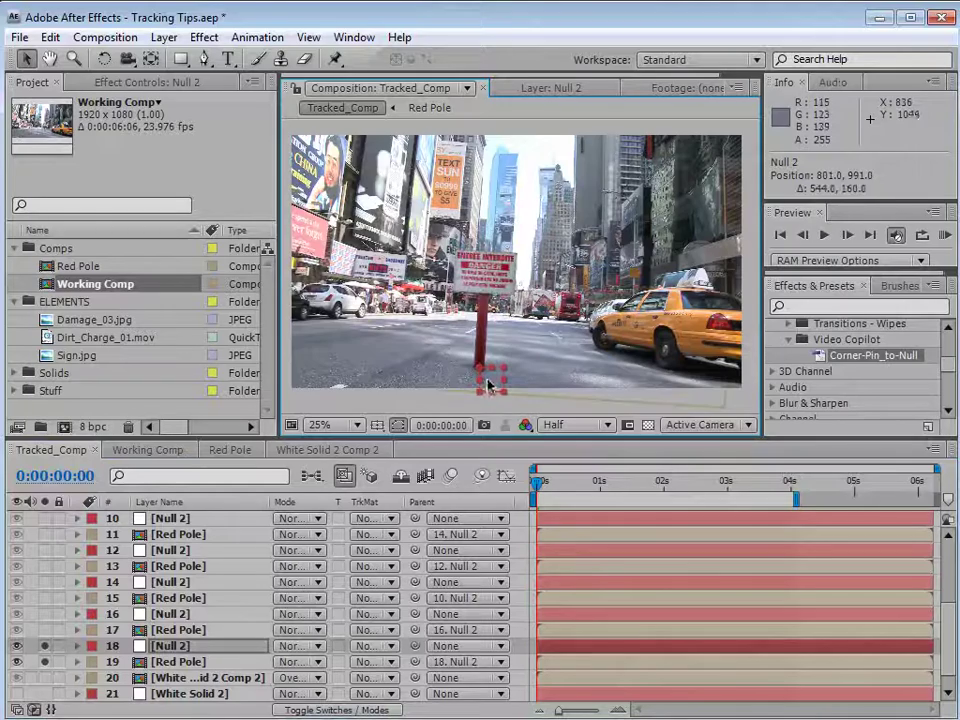
mouse_move(540, 482)
left_mouse_down()
mouse_move(618, 483)
mouse_move(532, 483)
left_mouse_up()
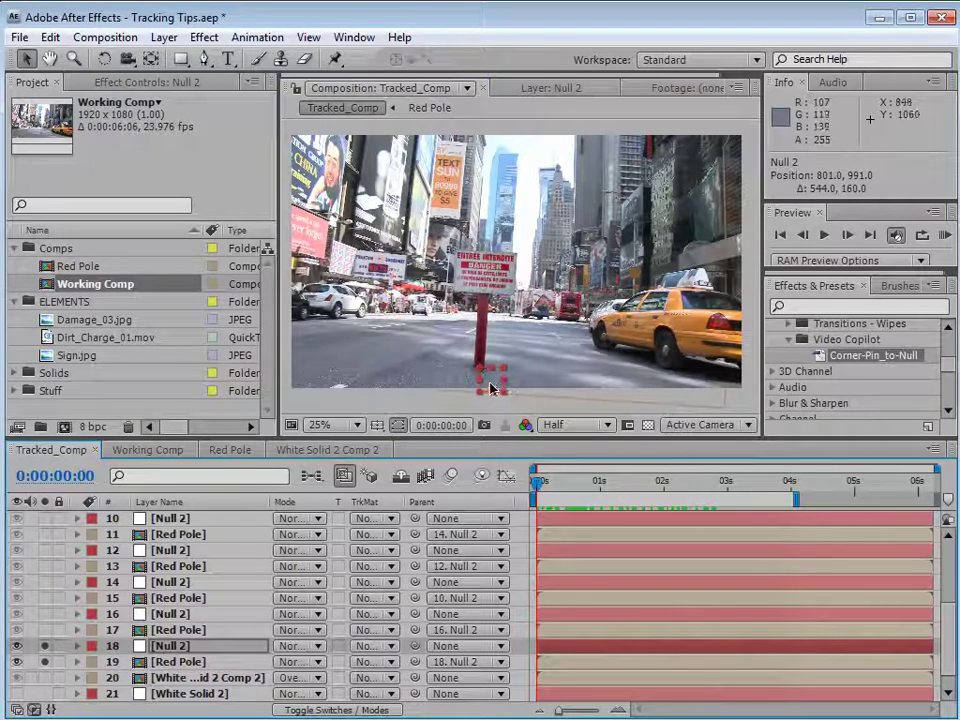
mouse_move(503, 385)
left_mouse_down()
mouse_move(439, 347)
mouse_move(430, 355)
mouse_move(439, 358)
left_mouse_up()
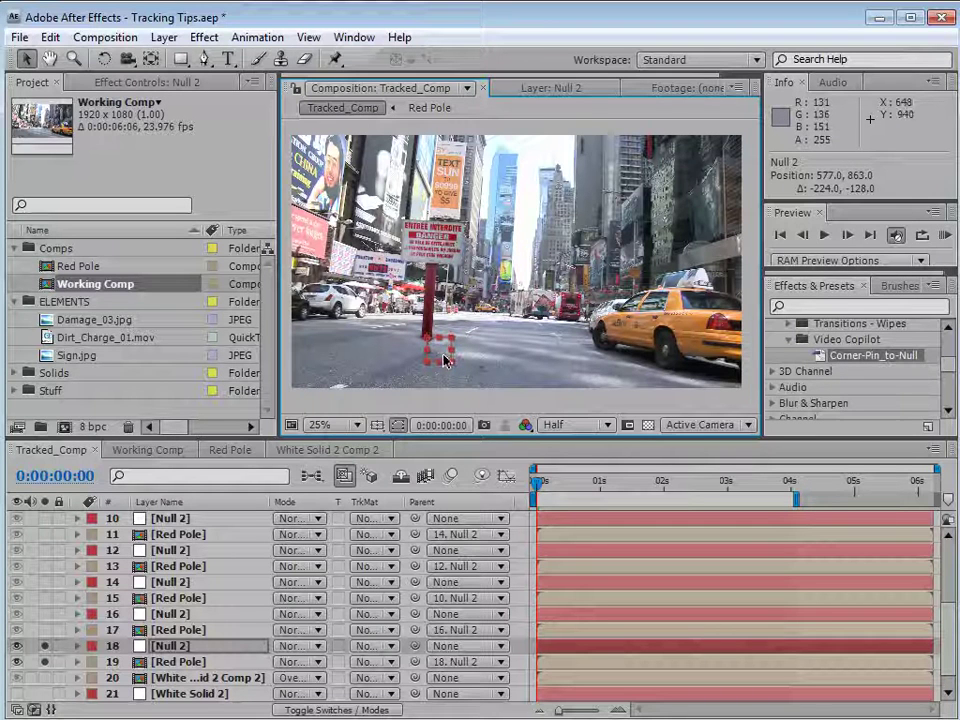
- Open Working Comp, scrub its street footage, and show the full six-second timeline
left_click(147, 449)
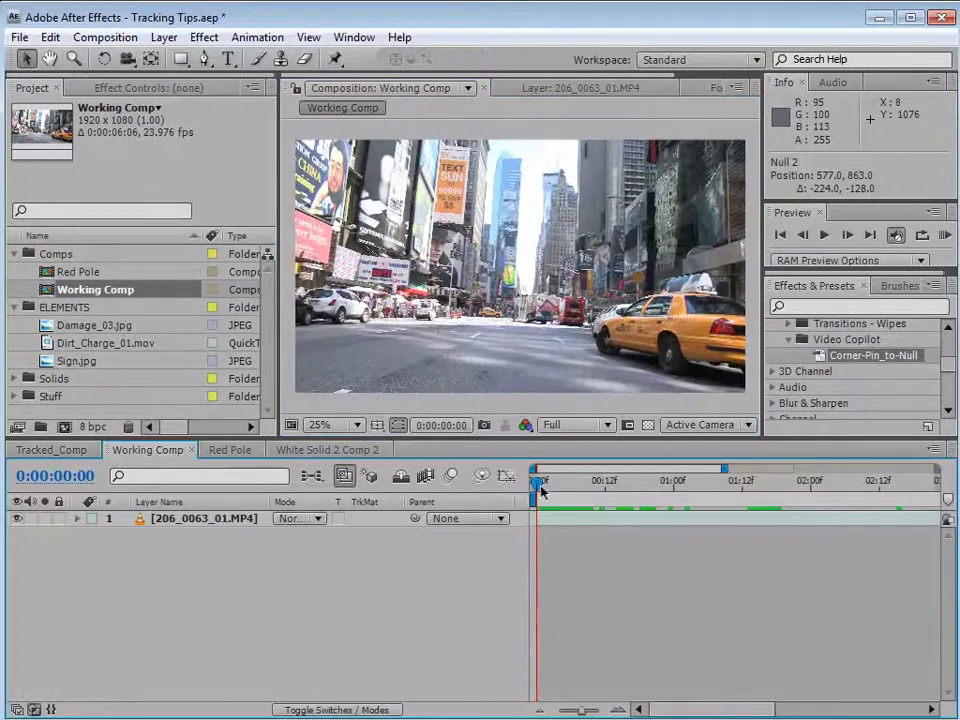
left_click_drag(541, 489, 486, 523)
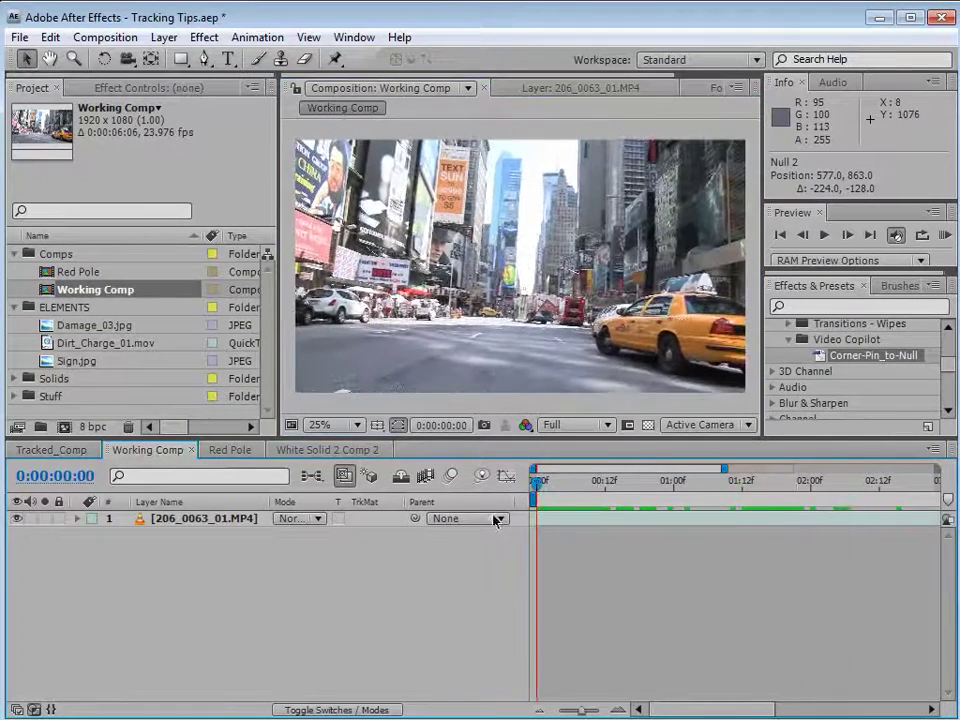
key("semicolon")
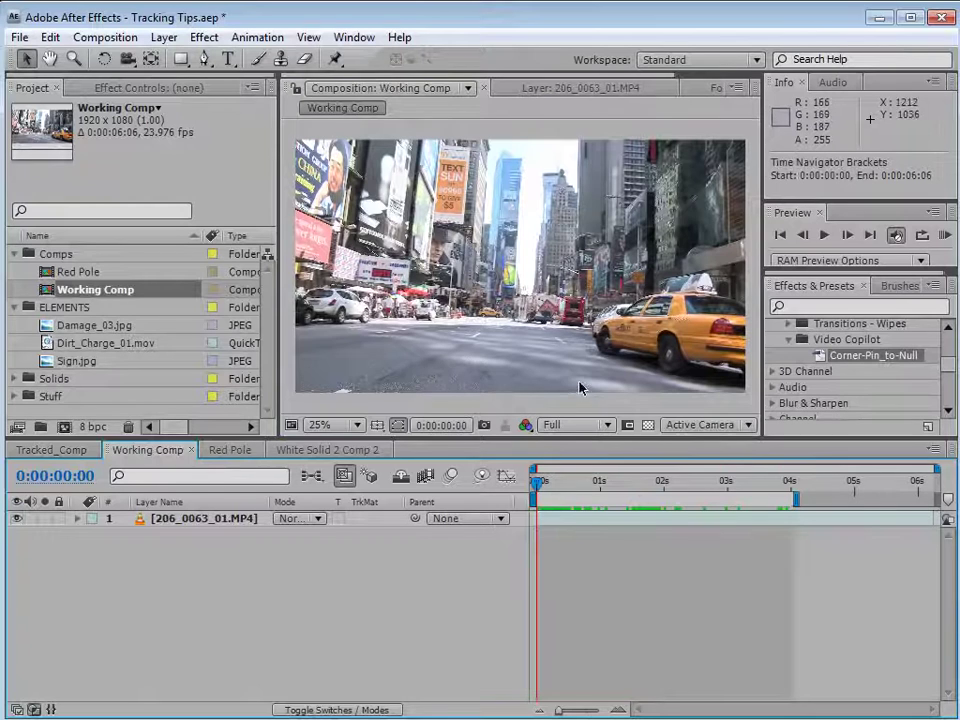
left_click(520, 338)
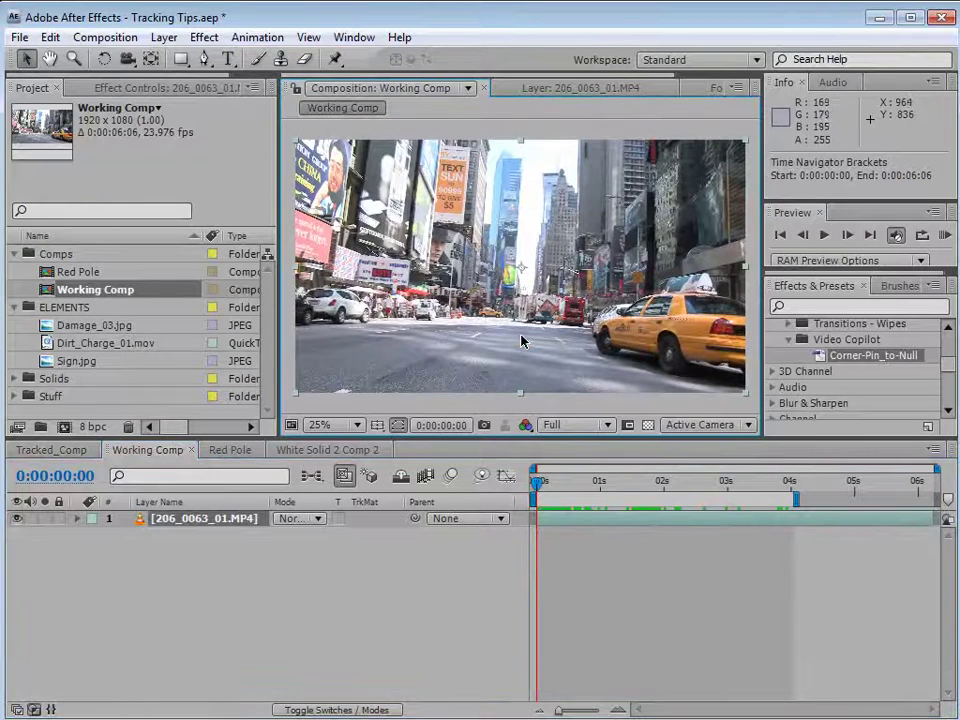
- Add Working Comp to the render queue as a JPEG Sequence with Maximum quality
left_click(137, 37)
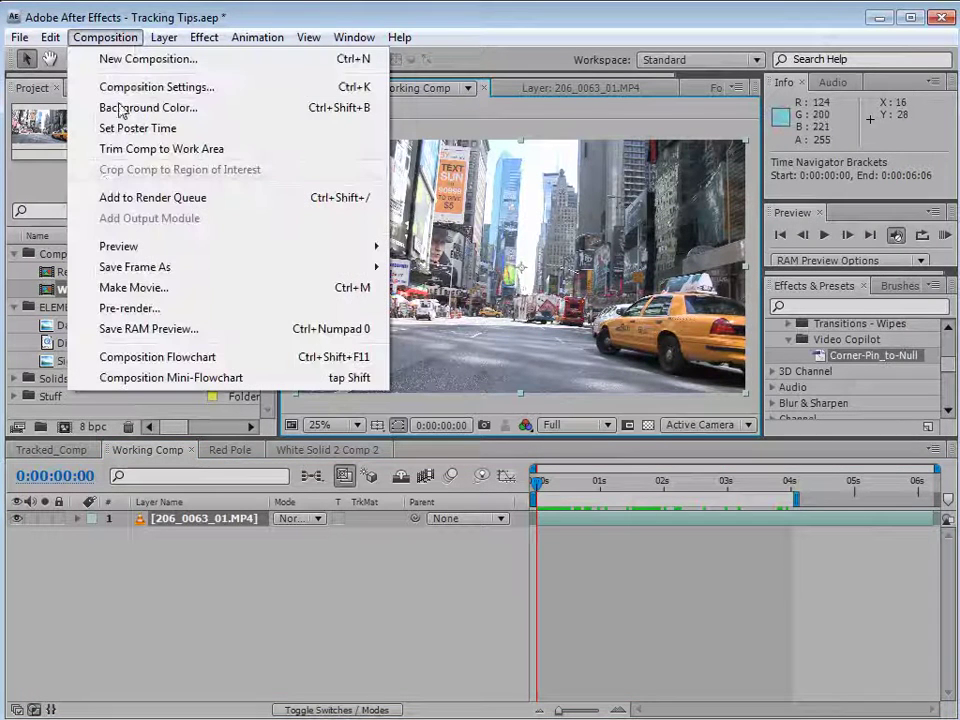
left_click(205, 196)
left_click(169, 570)
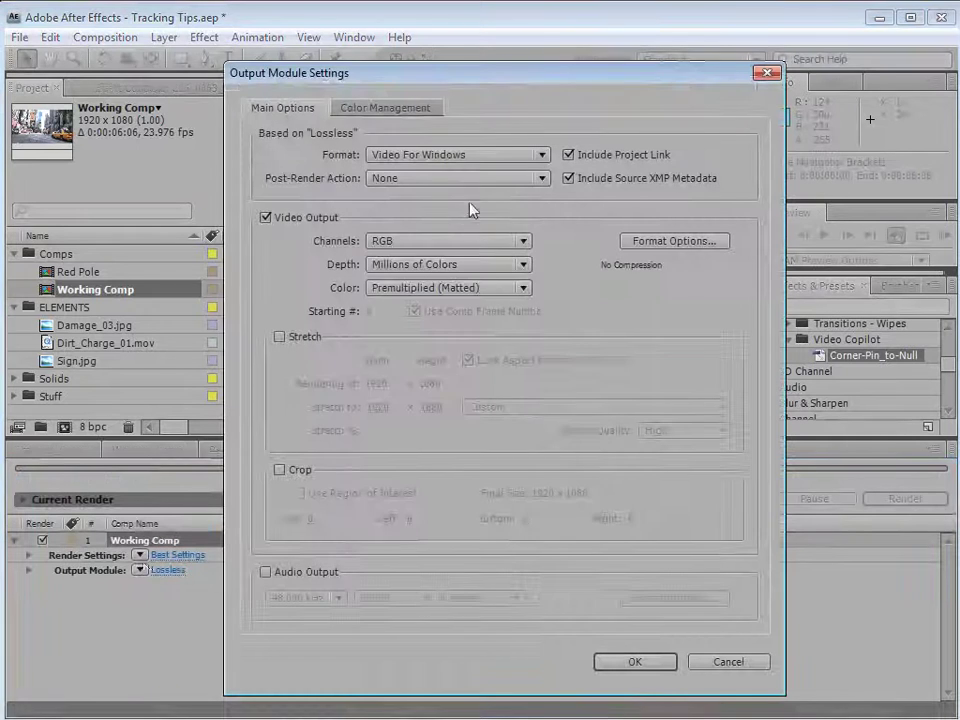
left_click(438, 155)
left_click(429, 381)
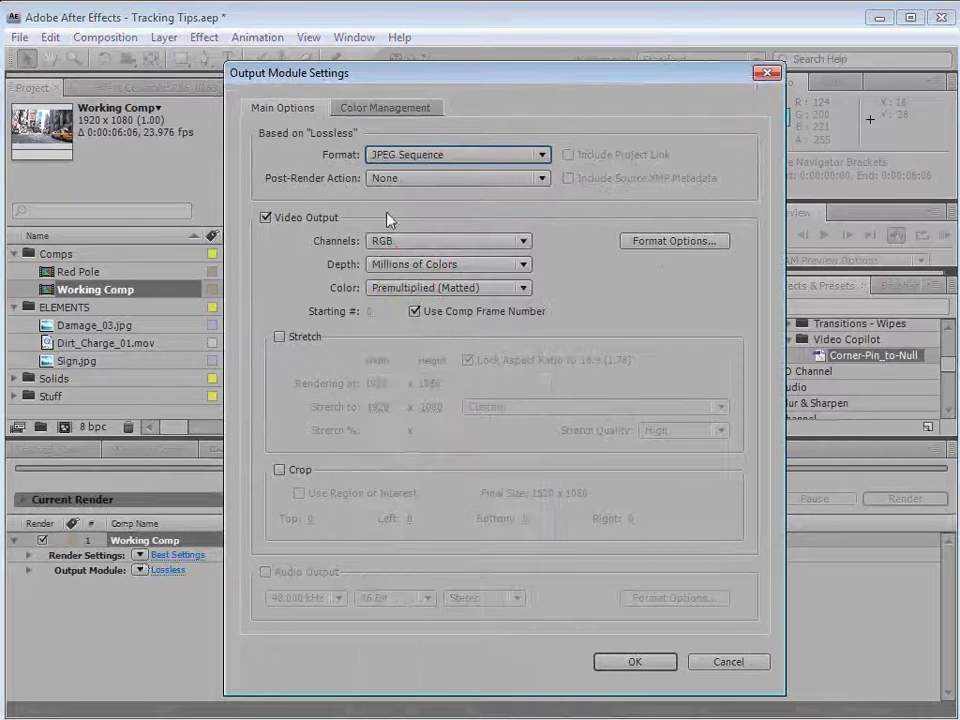
left_click(677, 243)
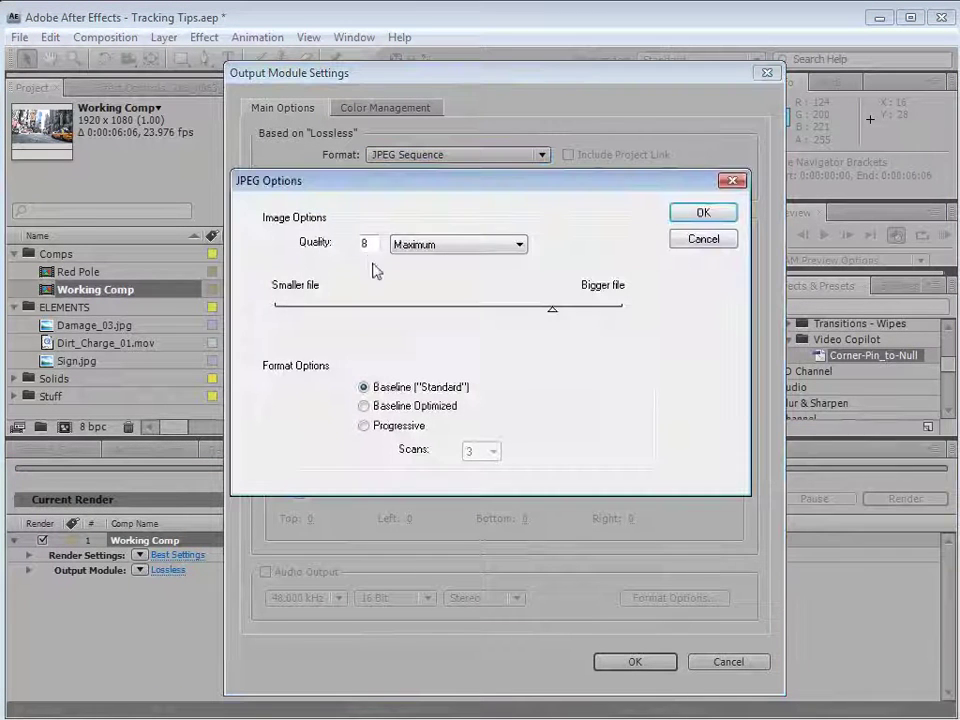
left_click(701, 213)
left_click(634, 661)
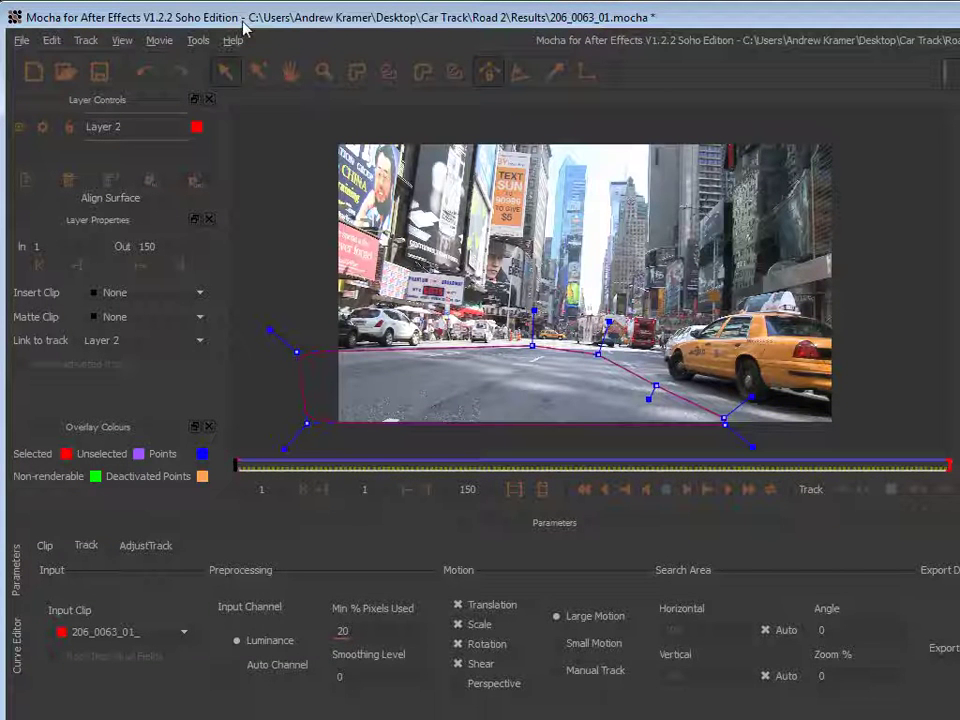
- Start a new Mocha project from the 206_0063_01 JPG road sequence
left_click(21, 40)
left_click(92, 62)
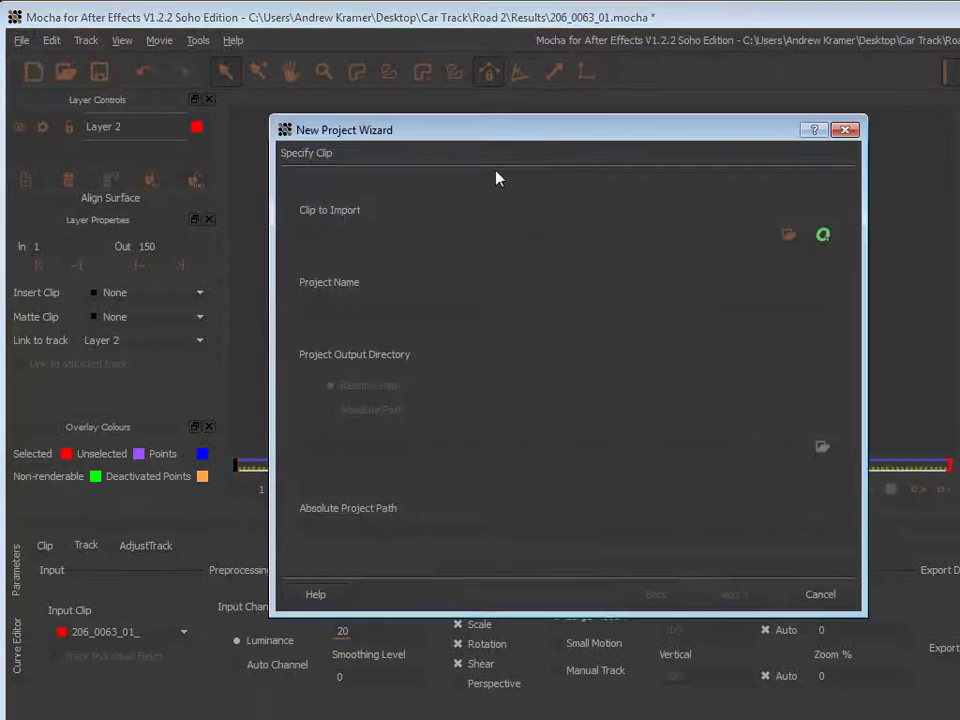
left_click(784, 238)
left_click(362, 188)
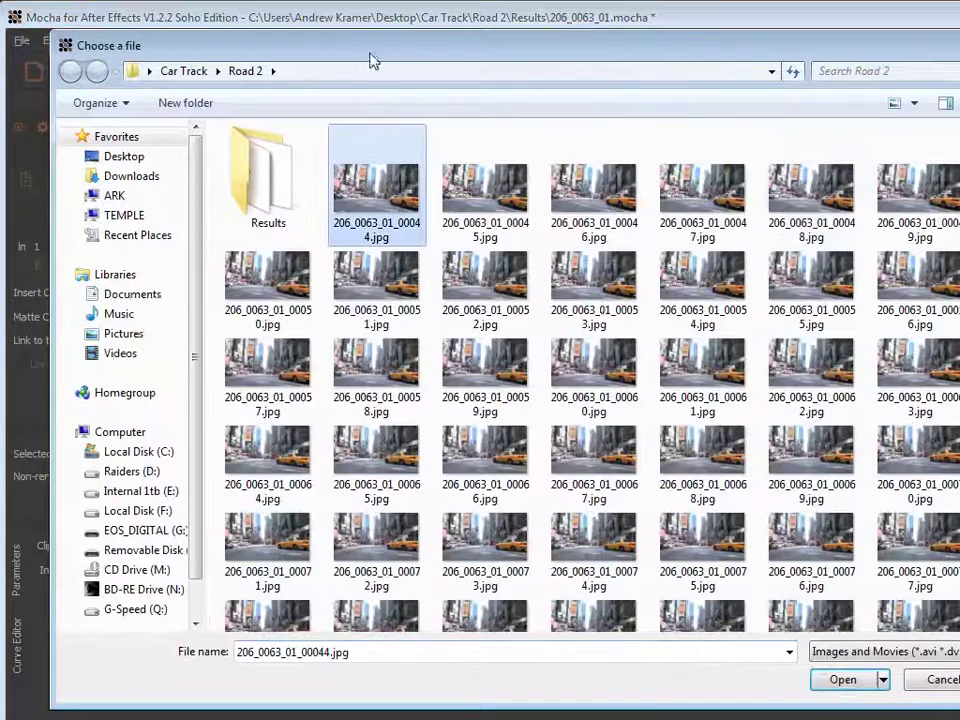
left_click_drag(377, 51, 352, 32)
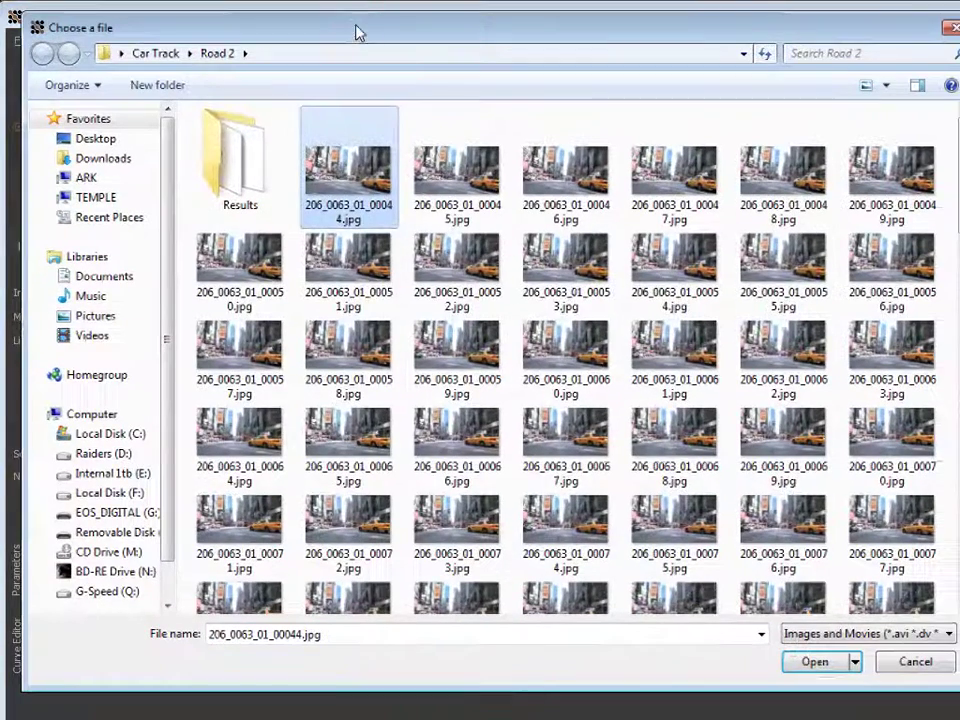
left_click(814, 668)
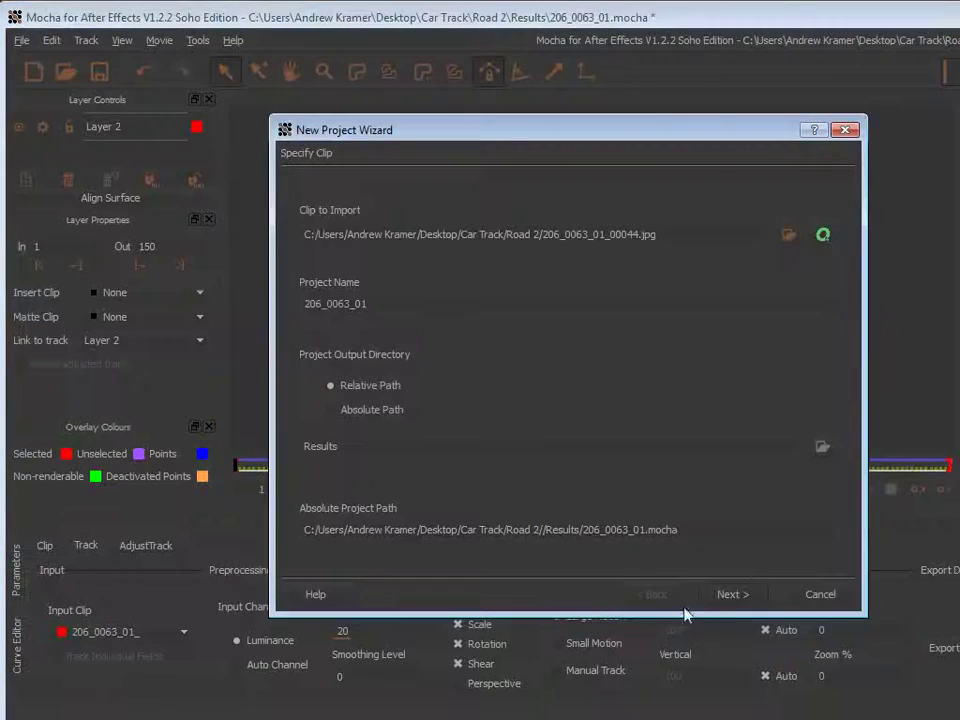
left_click(735, 594)
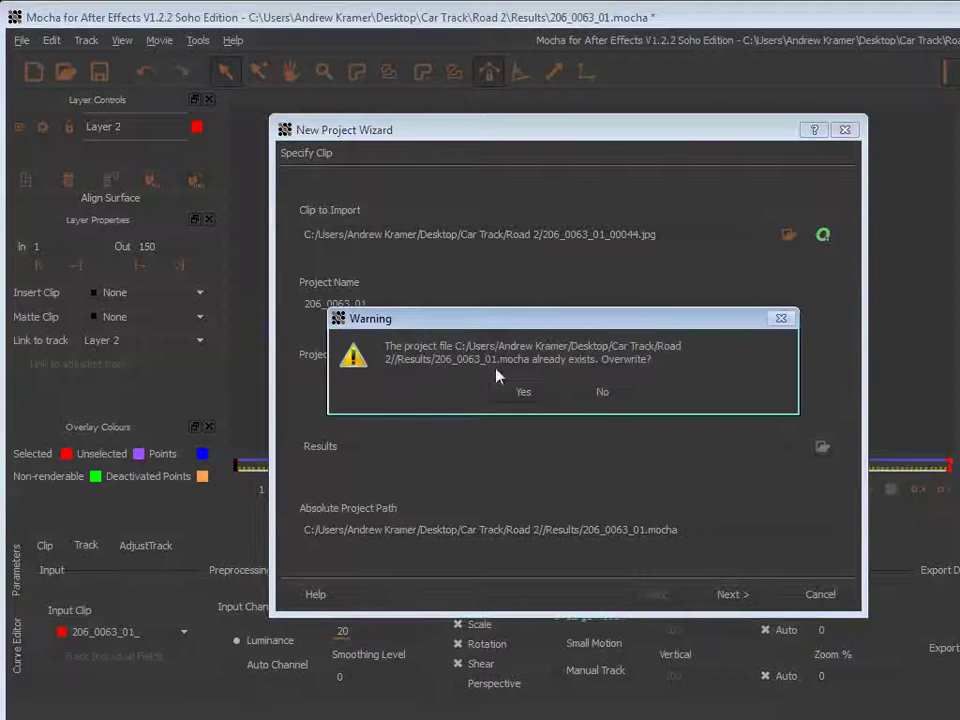
- Overwrite the existing project, set 23.976 fps, finish, and save it with its clips
left_click(518, 392)
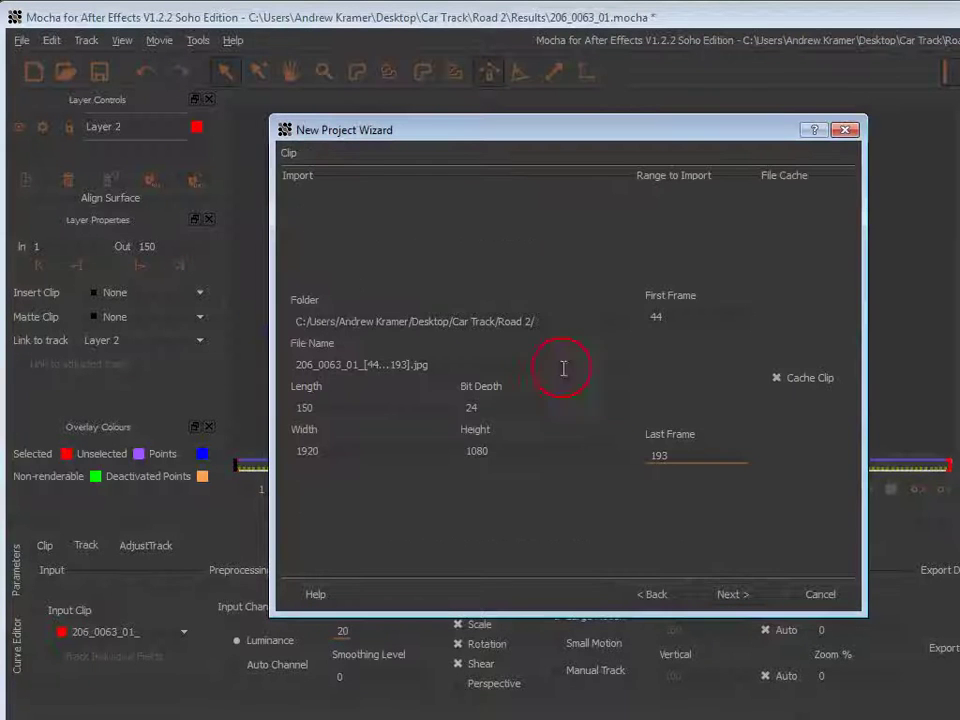
left_click(708, 592)
left_click(716, 281)
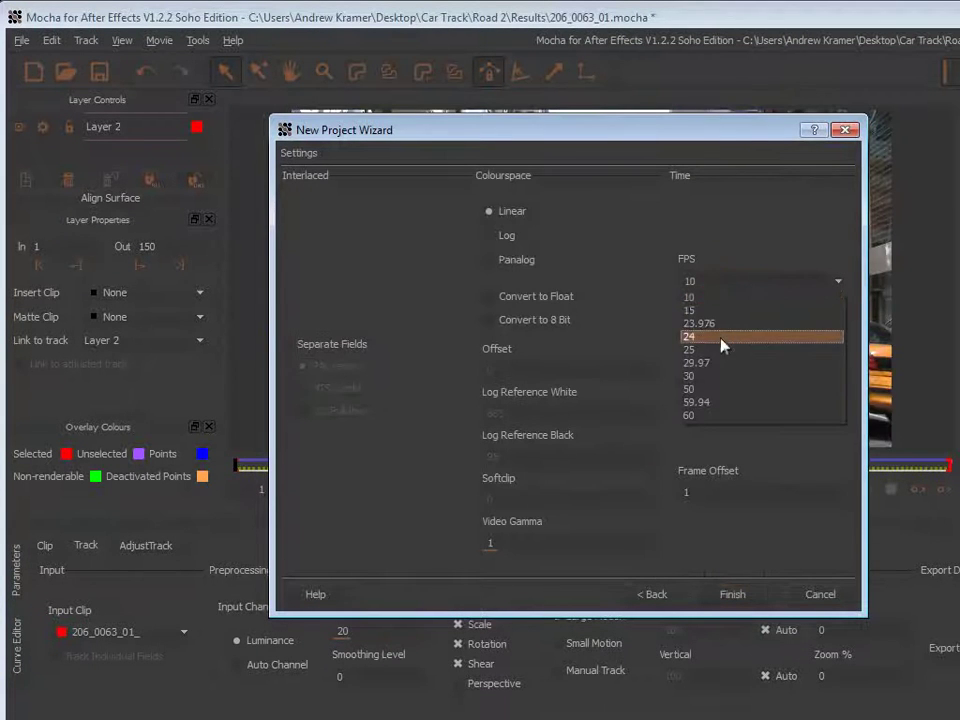
left_click(719, 324)
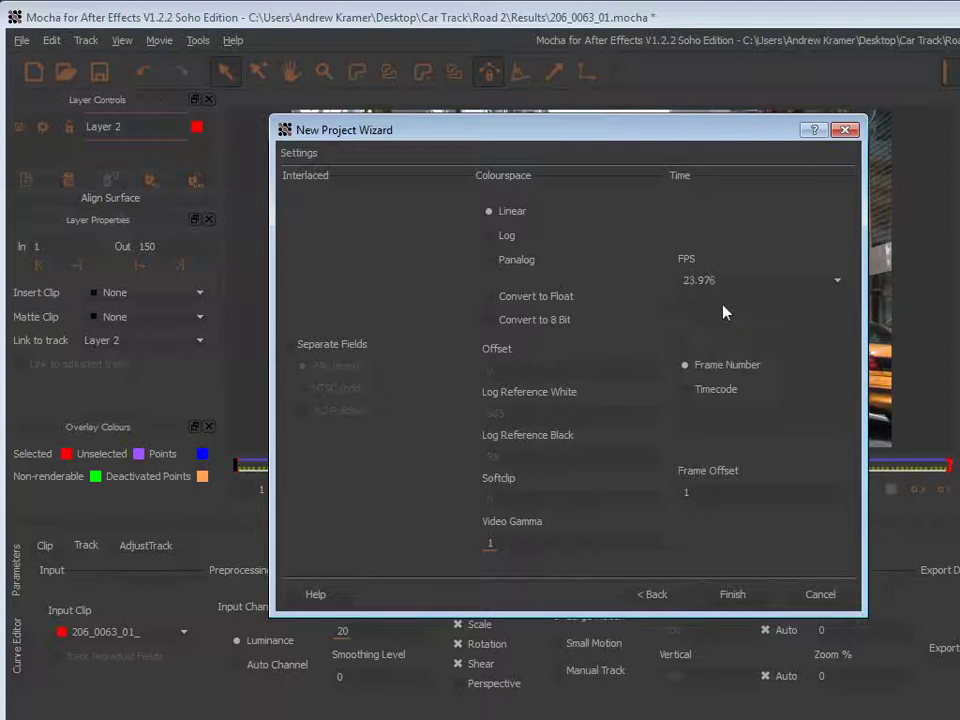
left_click(728, 596)
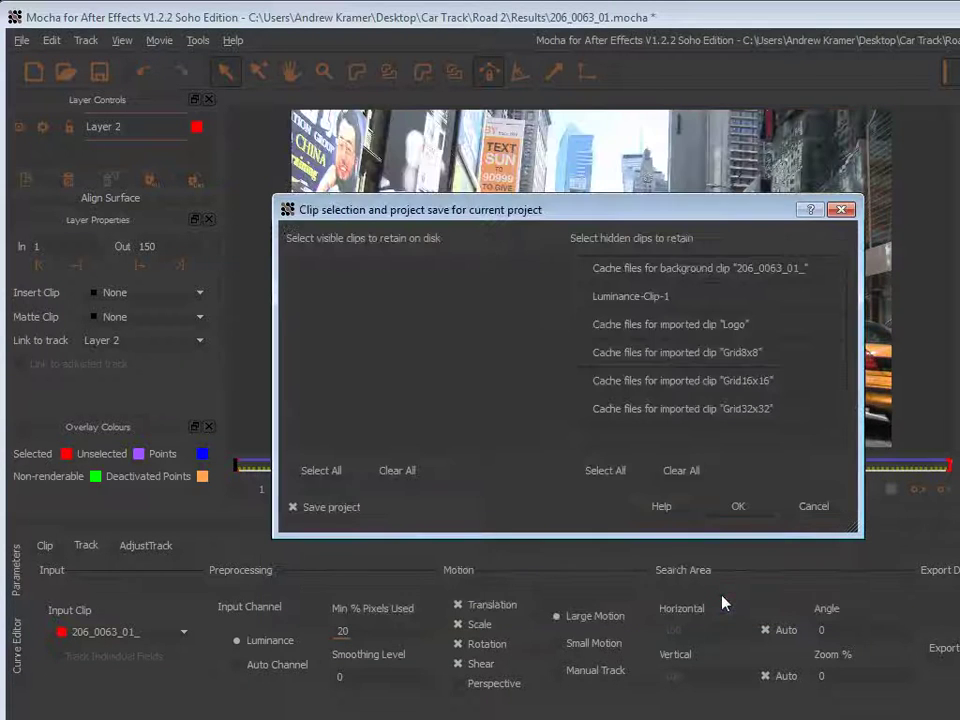
left_click(737, 506)
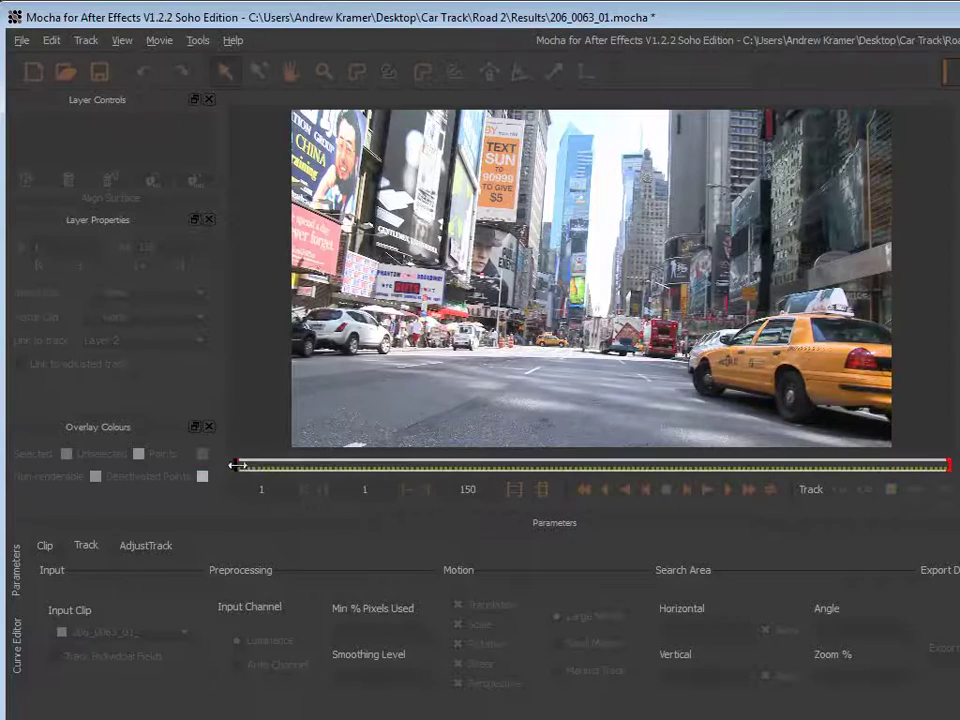
mouse_move(237, 467)
left_mouse_down()
mouse_move(936, 459)
mouse_move(768, 476)
left_mouse_up()
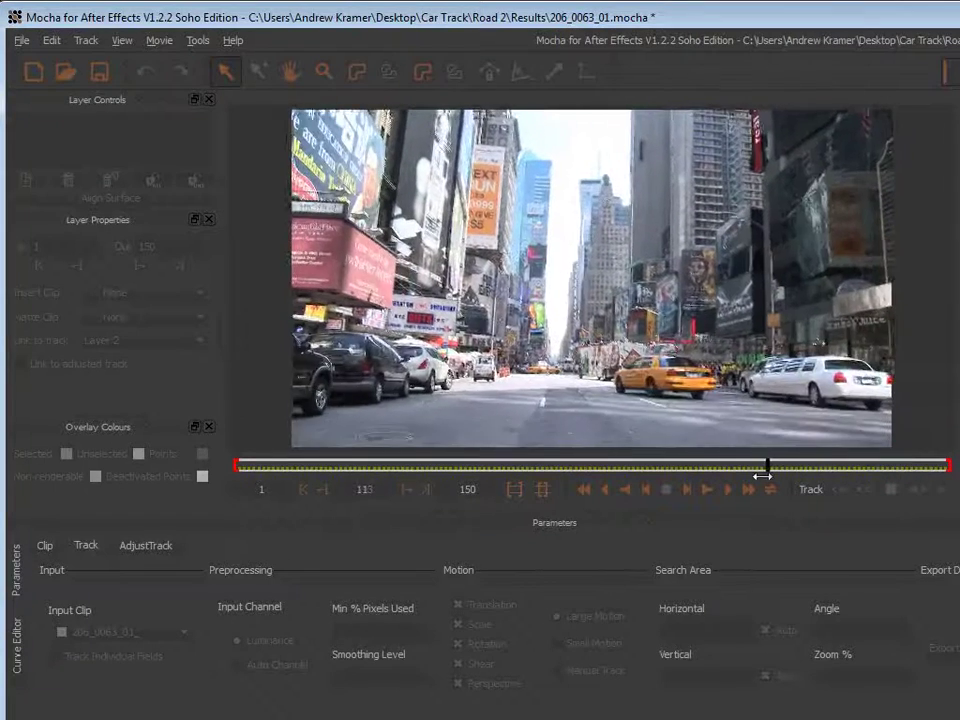
key("Home")
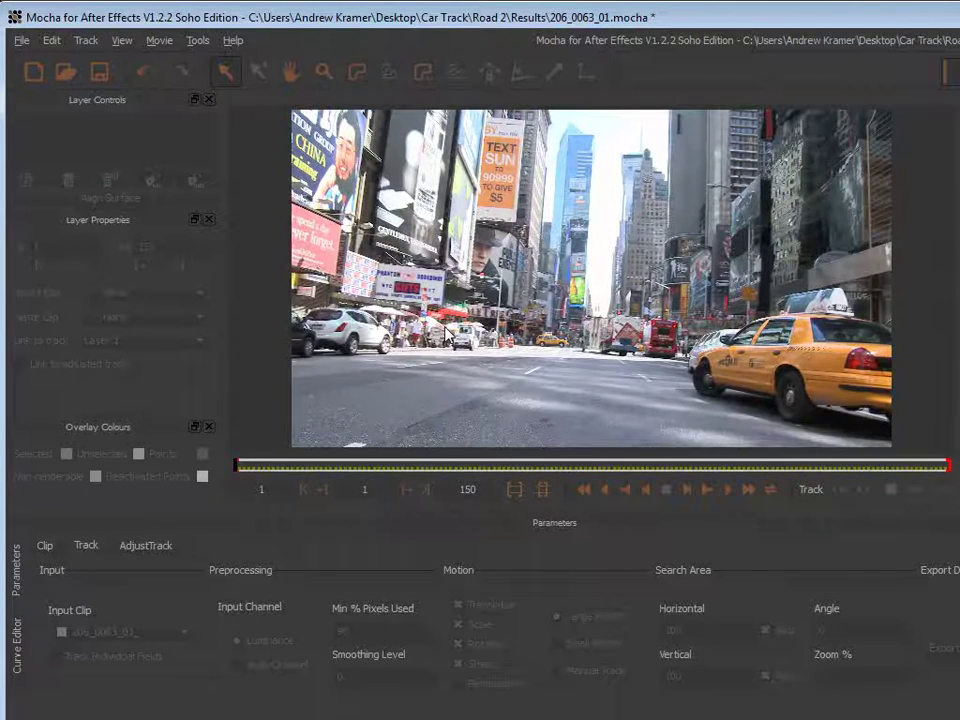
- Draw an X-Spline outline around the road surface, extending past both curbs
left_click(357, 83)
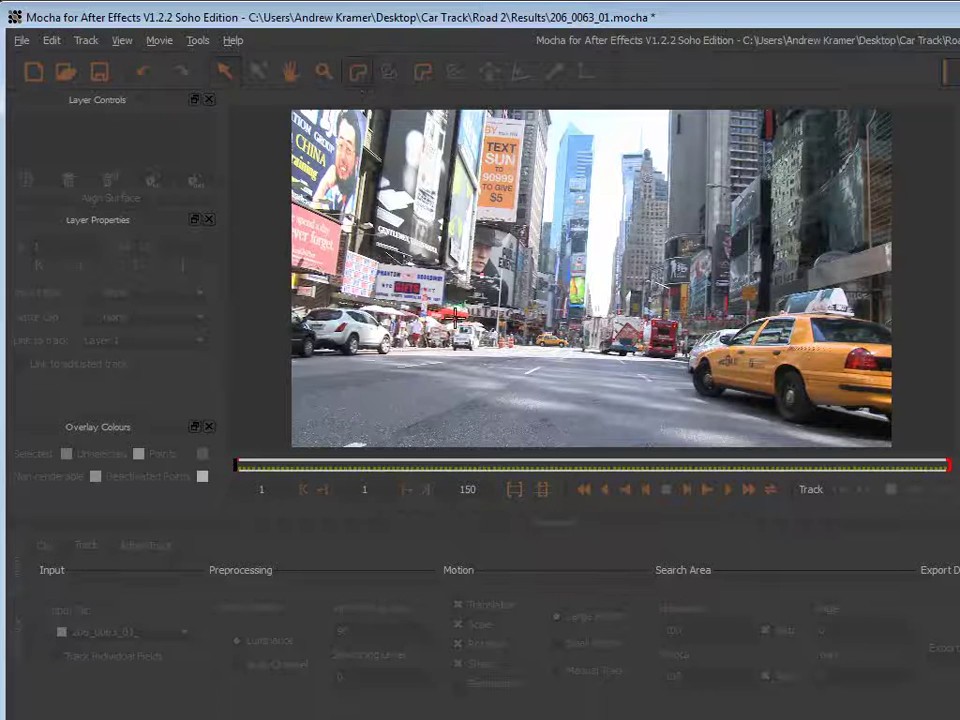
left_click(481, 356)
left_click(517, 354)
left_click(417, 355)
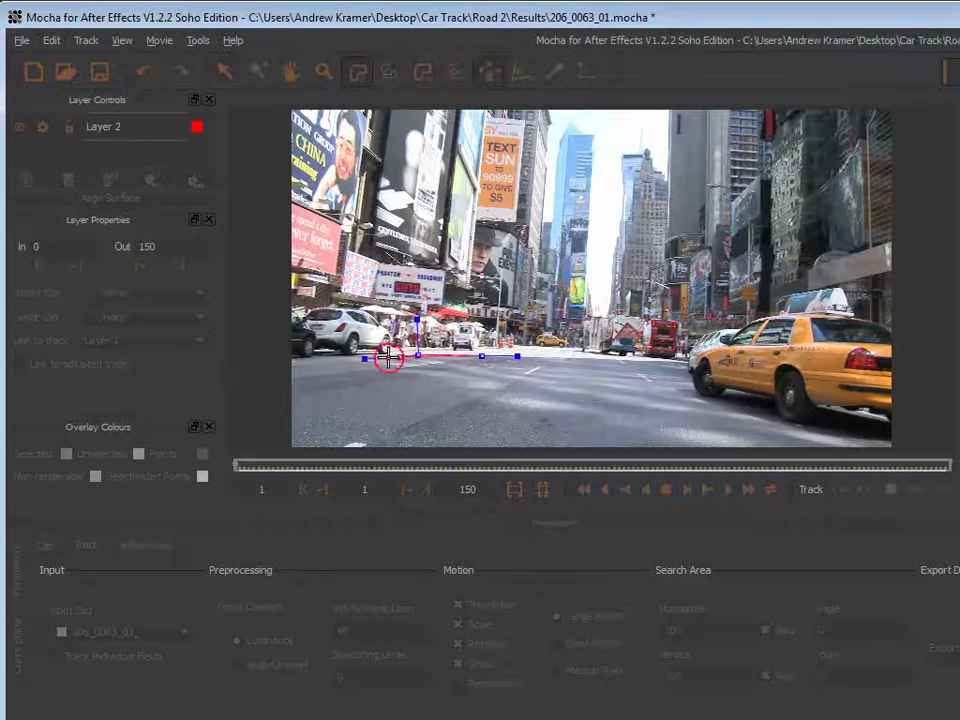
left_click(343, 360)
left_click(262, 372)
left_click(243, 437)
left_click(269, 447)
left_click(805, 448)
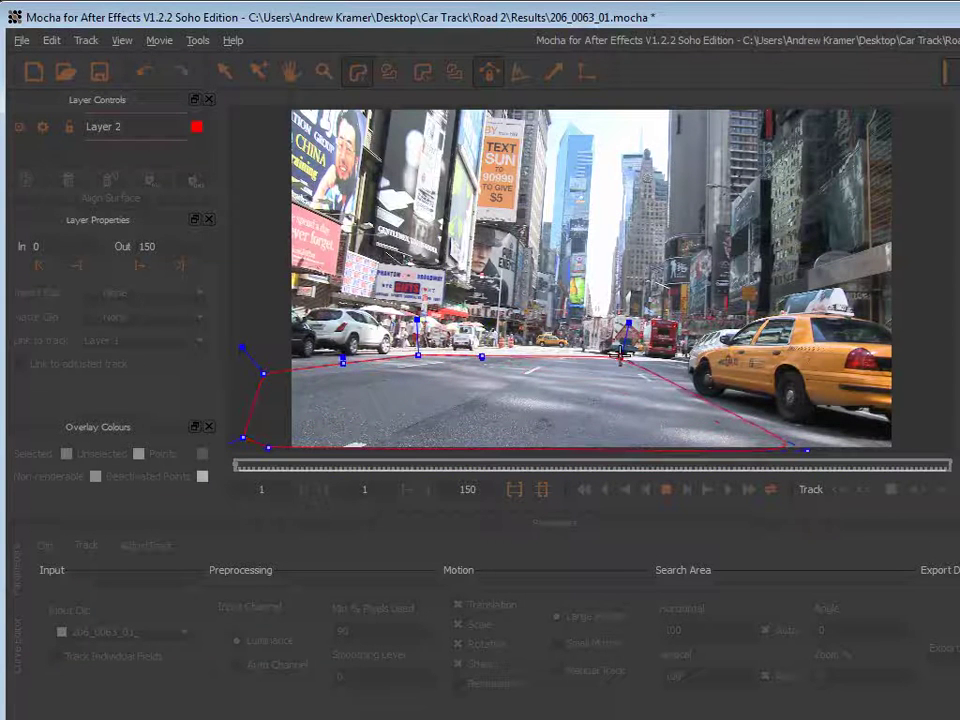
left_click(620, 355)
right_click(614, 392)
left_click_drag(538, 233, 542, 270)
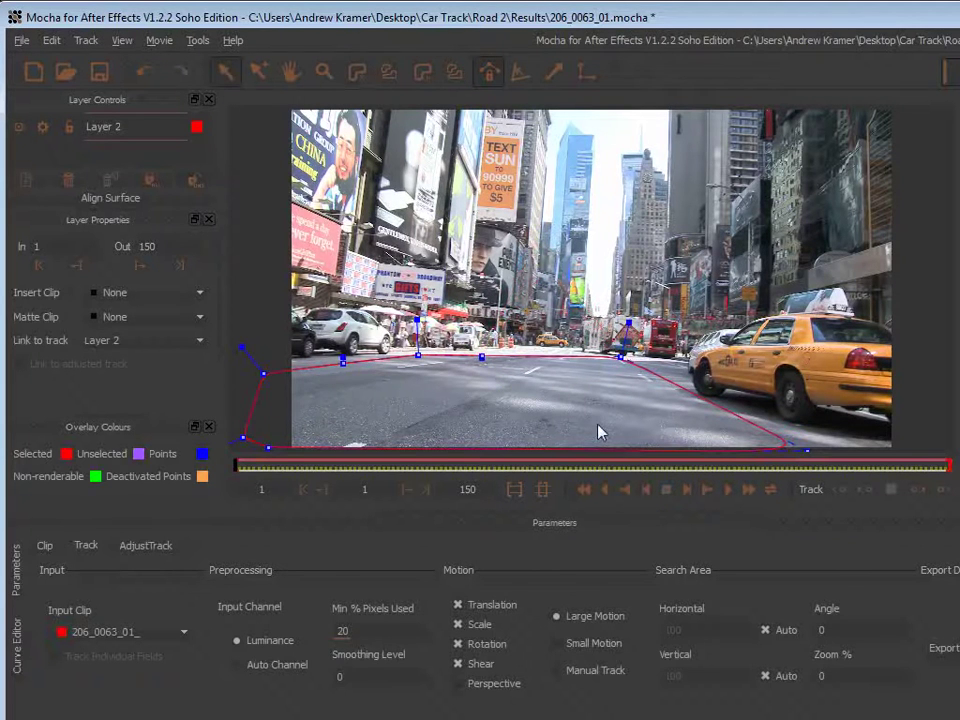
- Track the road shape forward, stopping at frame 46
left_click(943, 497)
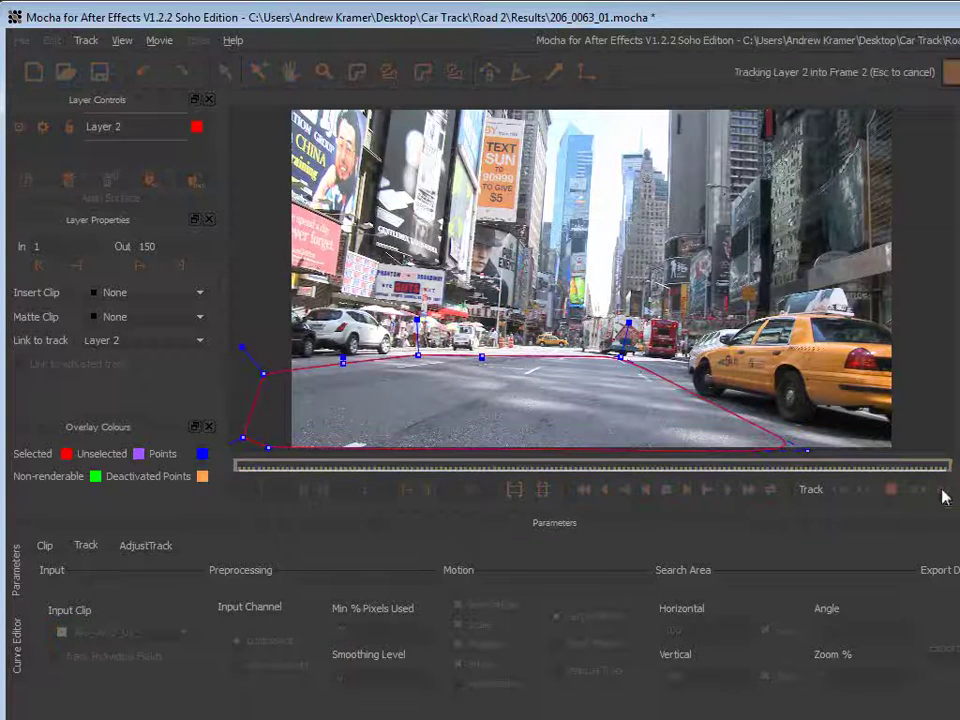
key("Escape")
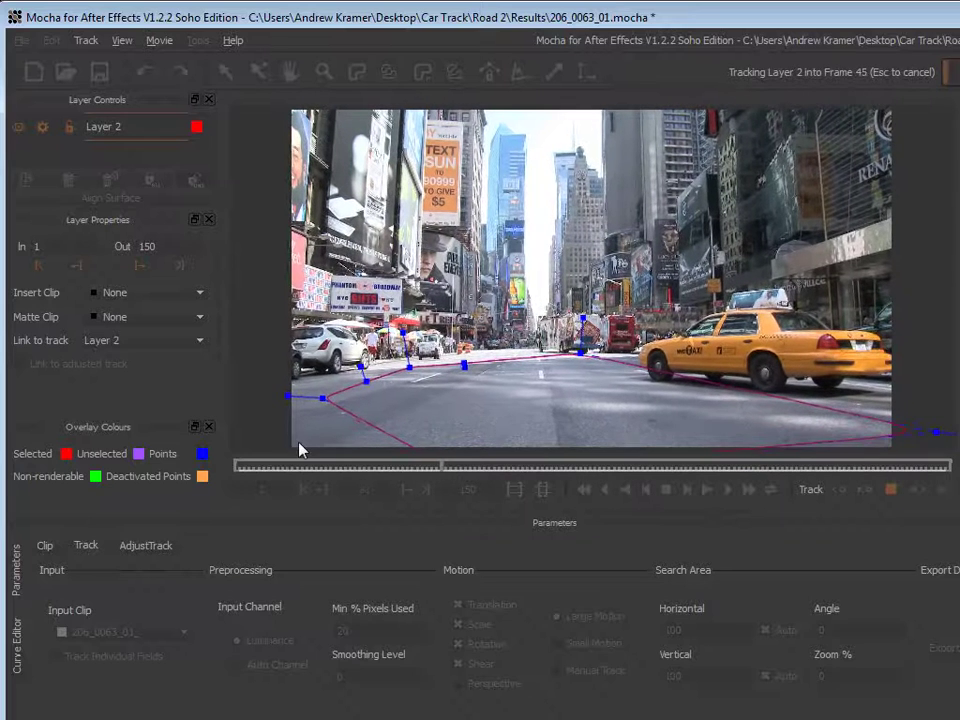
left_click(890, 489)
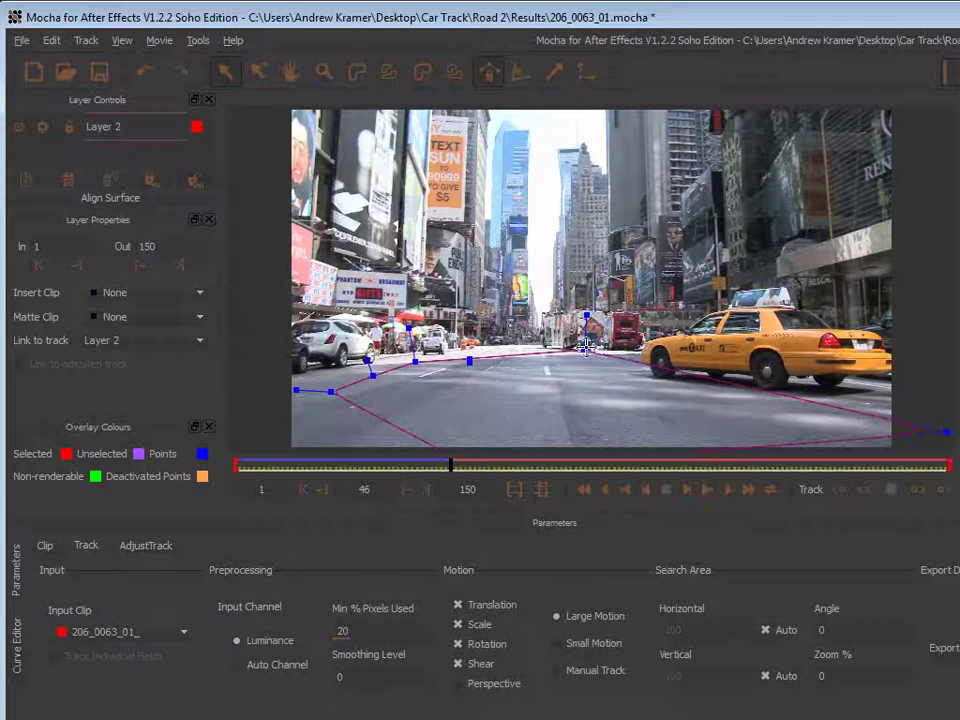
- Realign the outline's corners at frame 46, then track forward to the end and review
left_click_drag(585, 348, 555, 360)
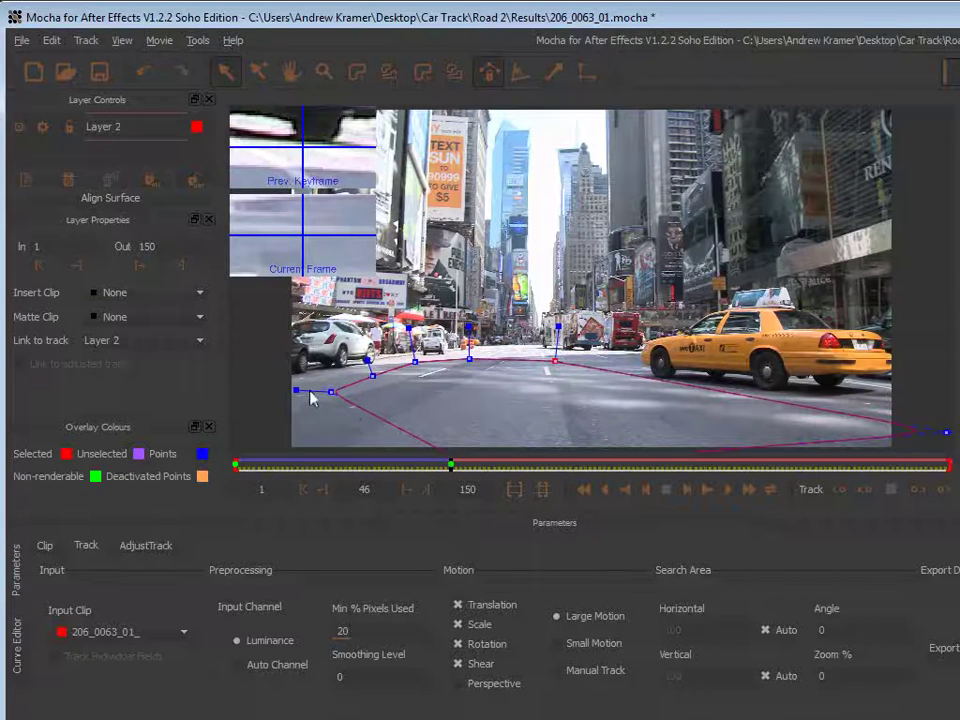
left_click_drag(330, 390, 246, 400)
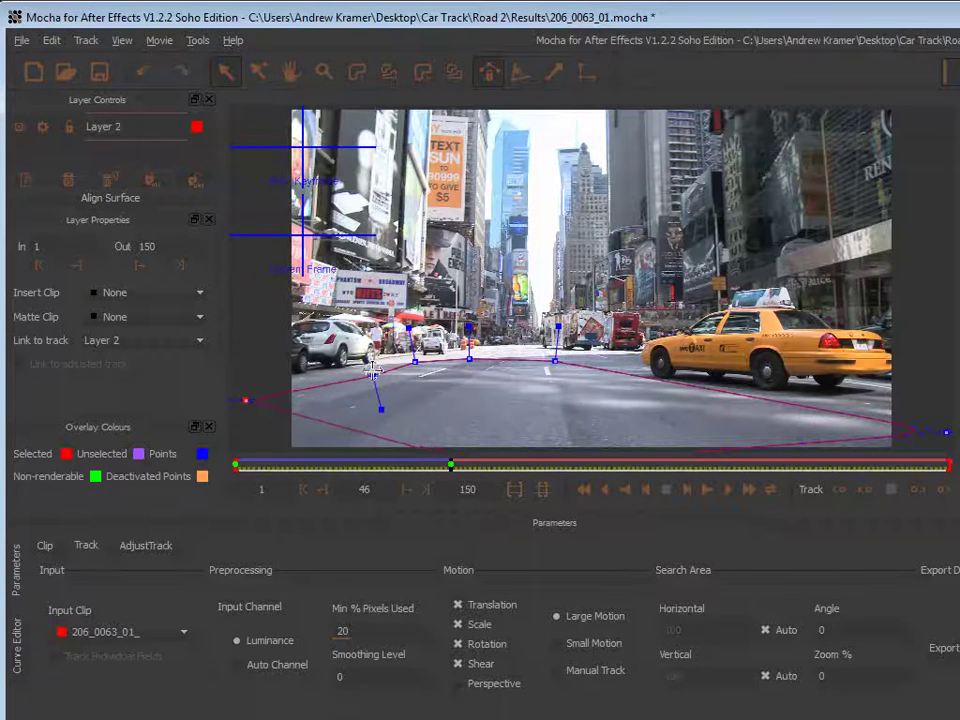
left_click_drag(372, 372, 334, 373)
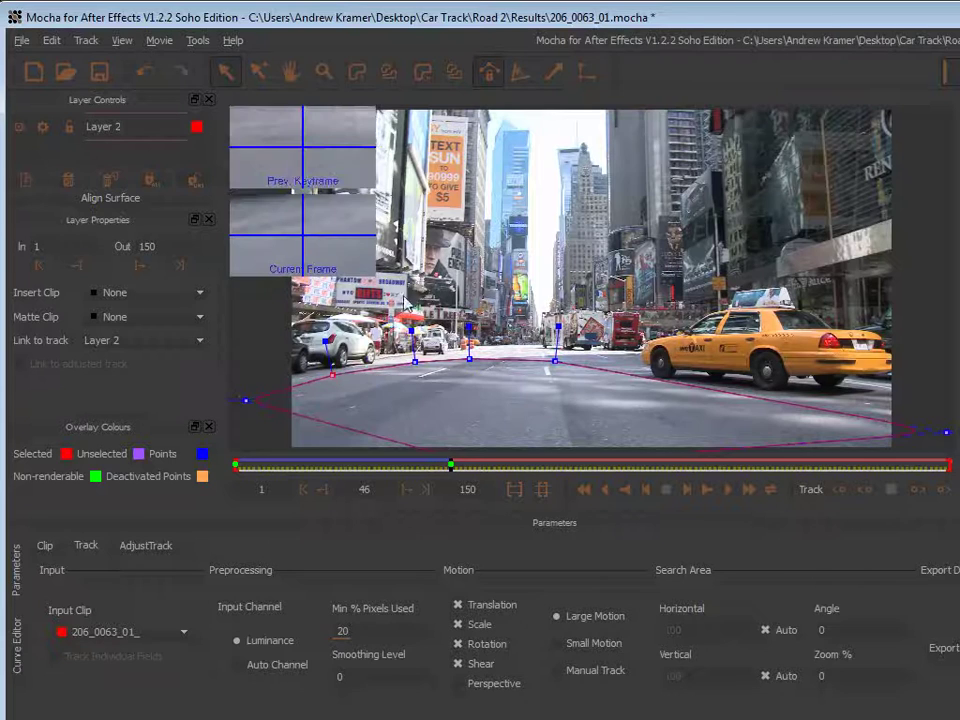
left_click(324, 71)
left_click_drag(330, 200, 55, 115)
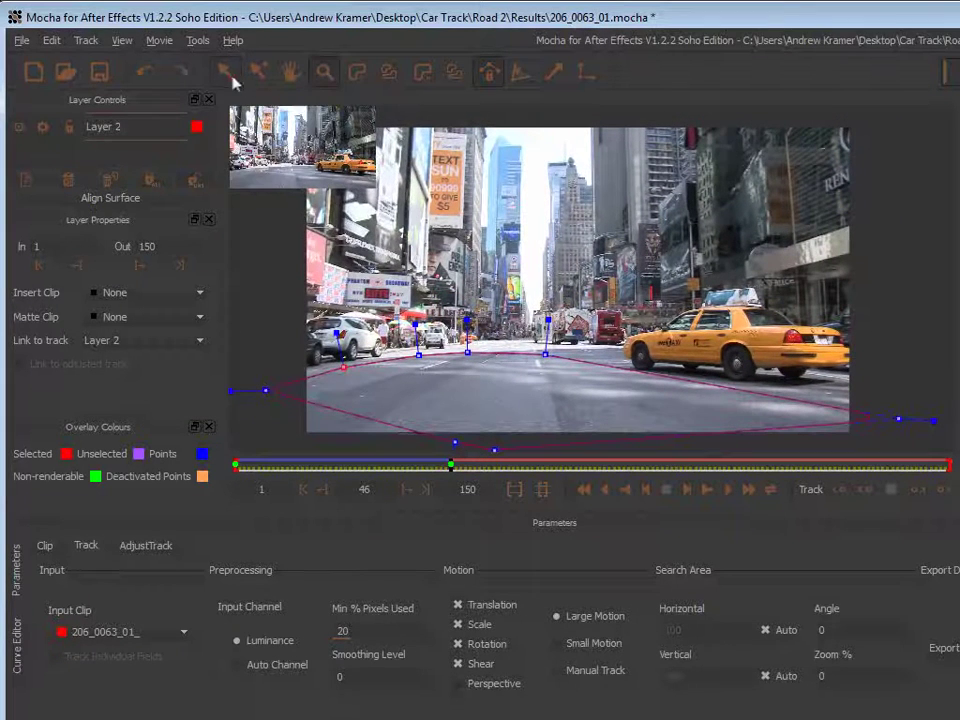
key("s")
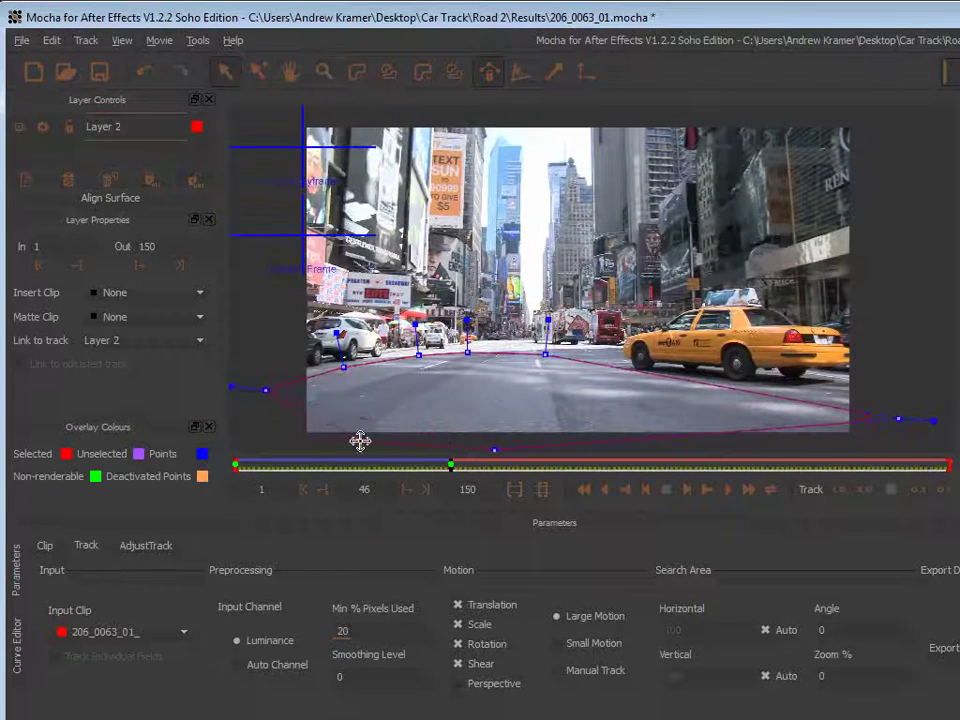
left_click_drag(268, 444, 261, 391)
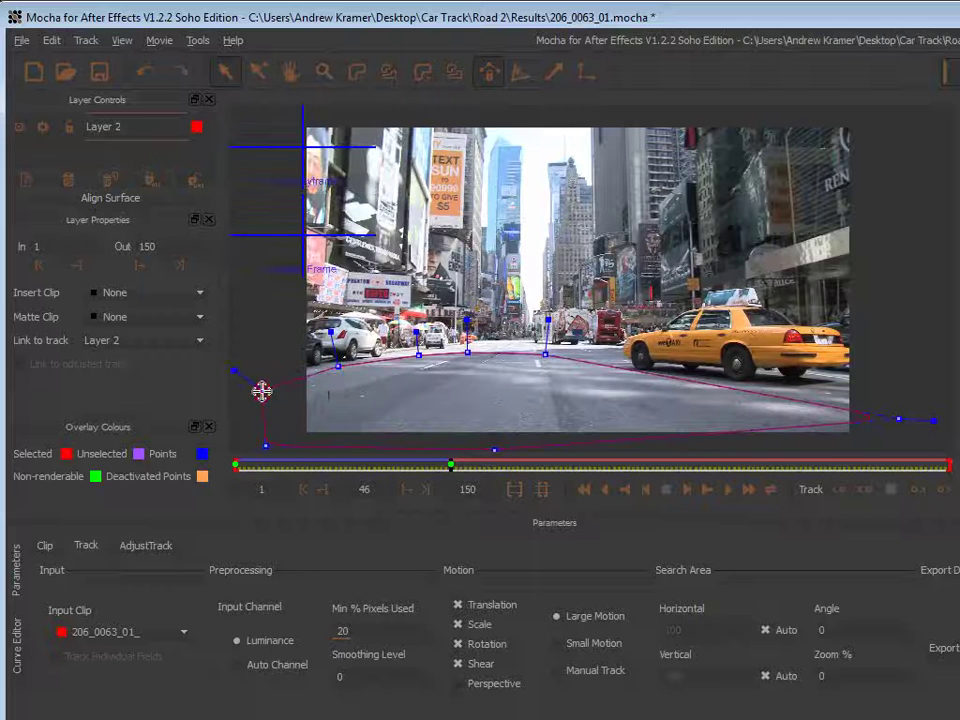
left_click(942, 490)
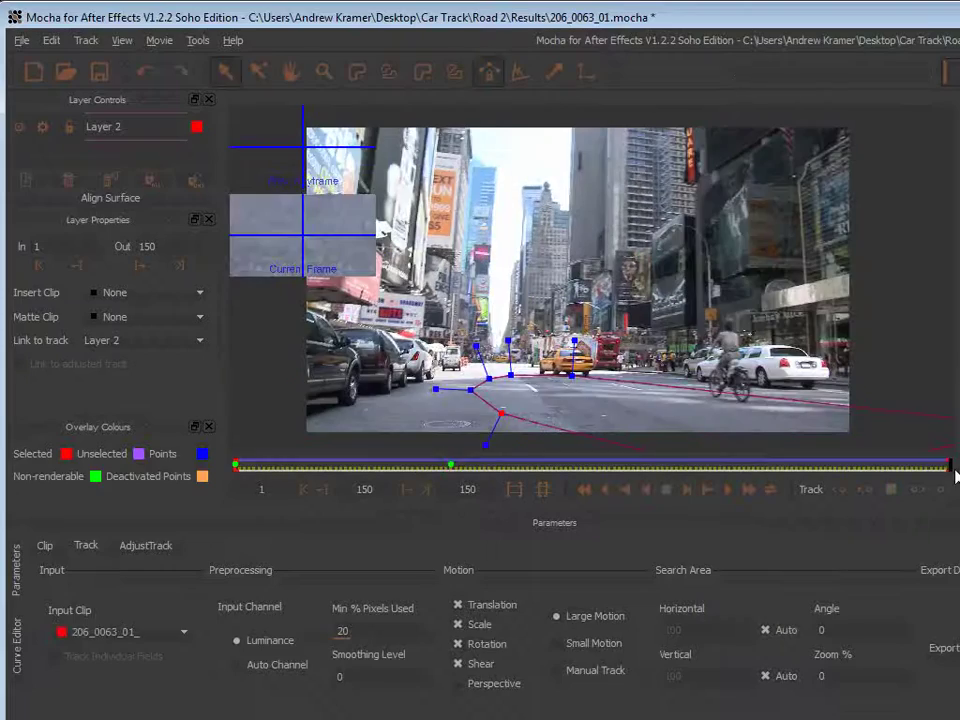
left_click_drag(949, 467, 257, 488)
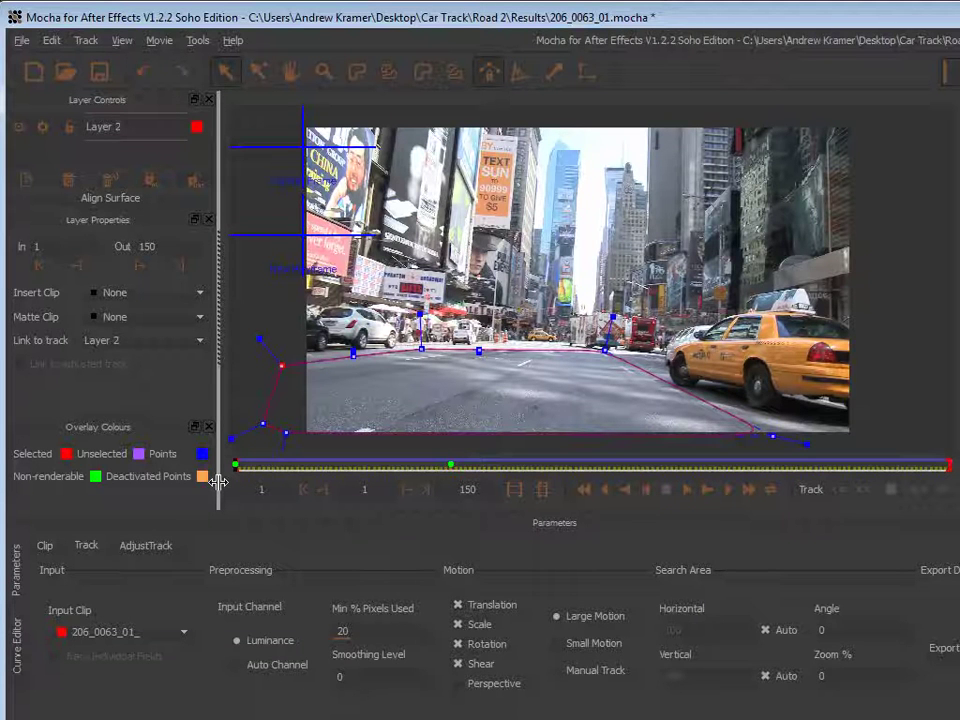
- Open Export Tracking Data, leaving the format at CS4 Corner Pin Data
left_click_drag(864, 21, 753, 25)
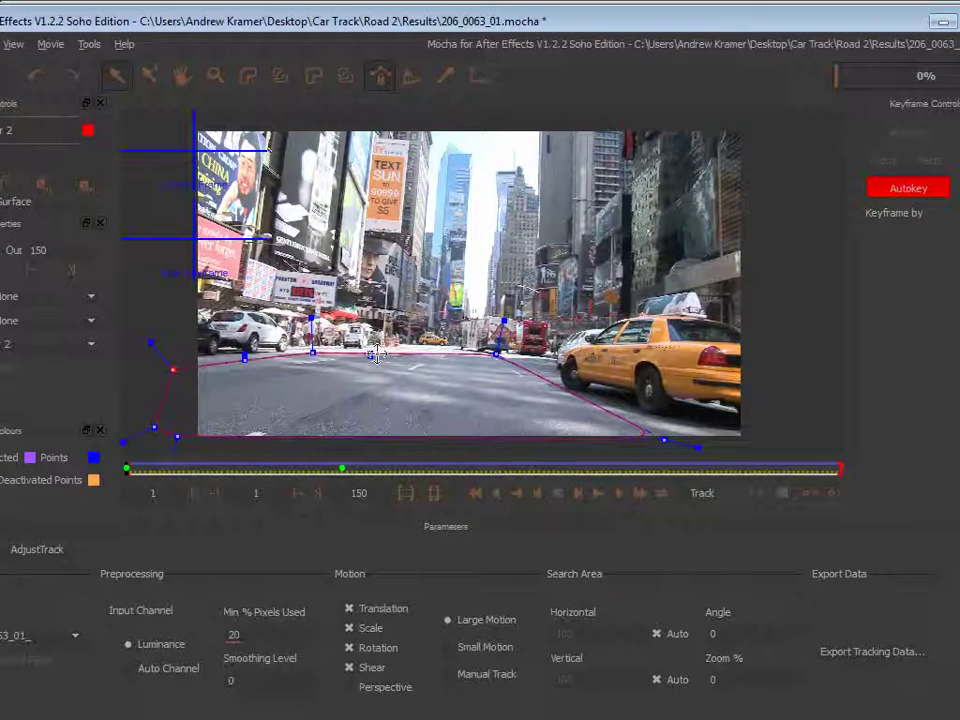
left_click(862, 655)
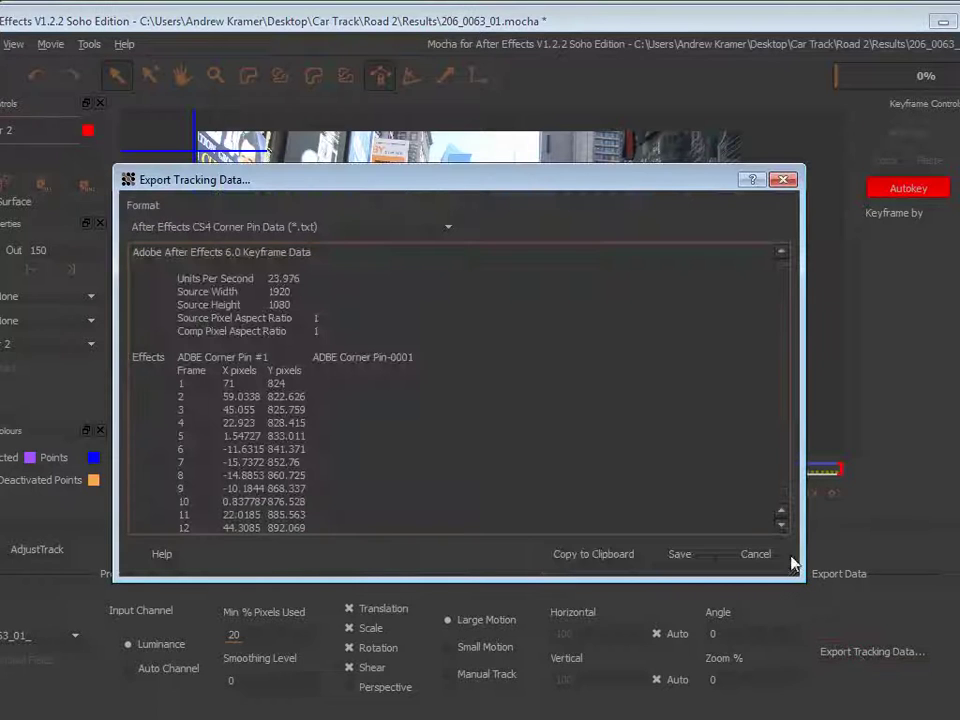
left_click(367, 229)
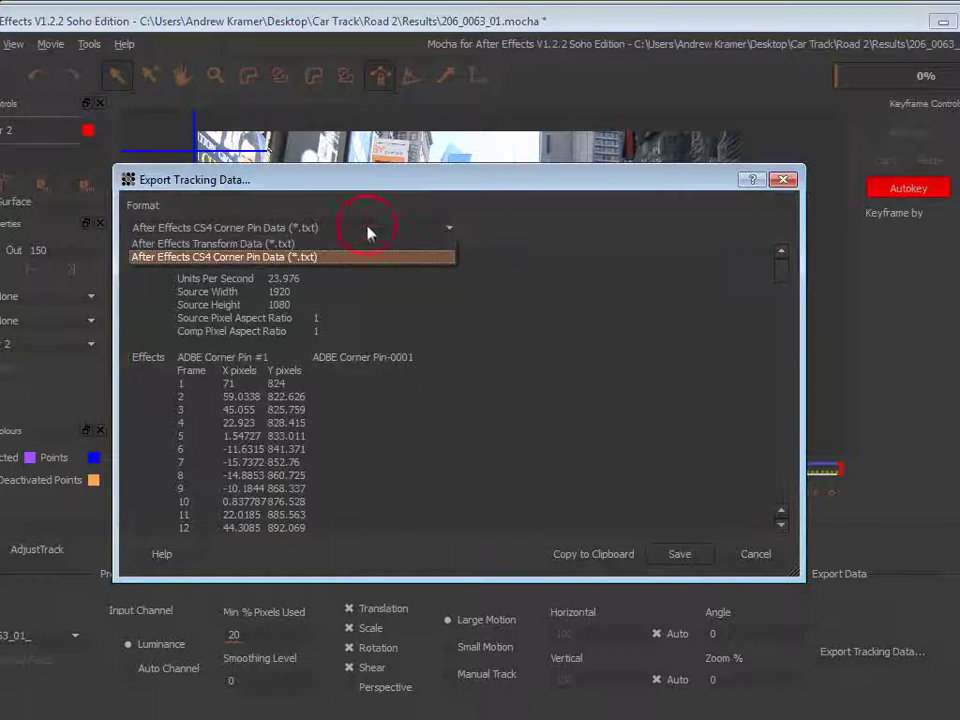
left_click(235, 258)
left_click(253, 228)
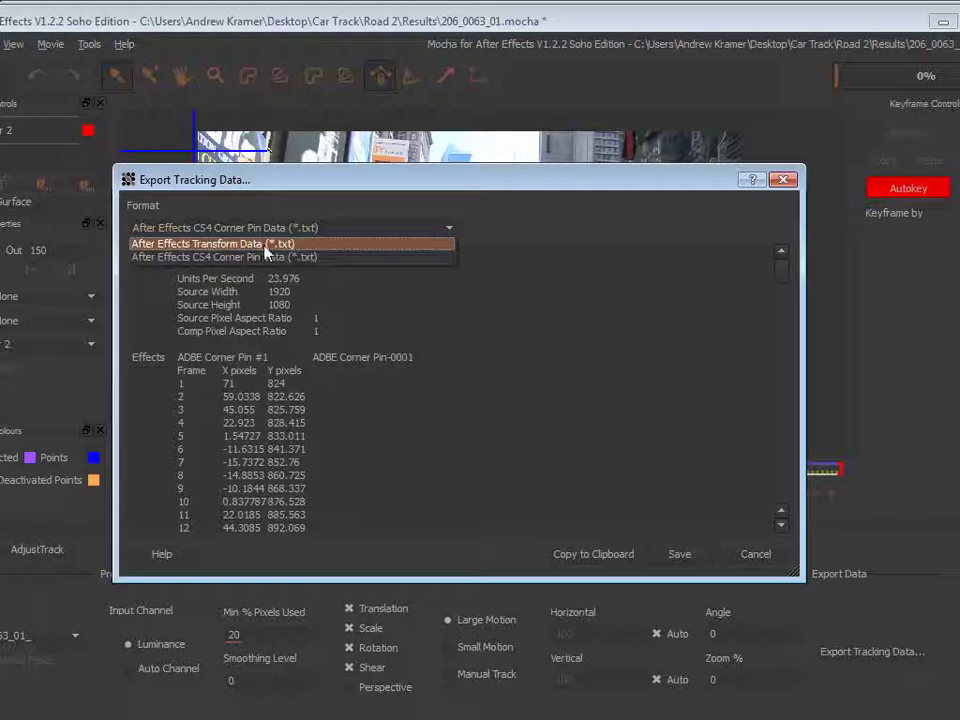
left_click(257, 258)
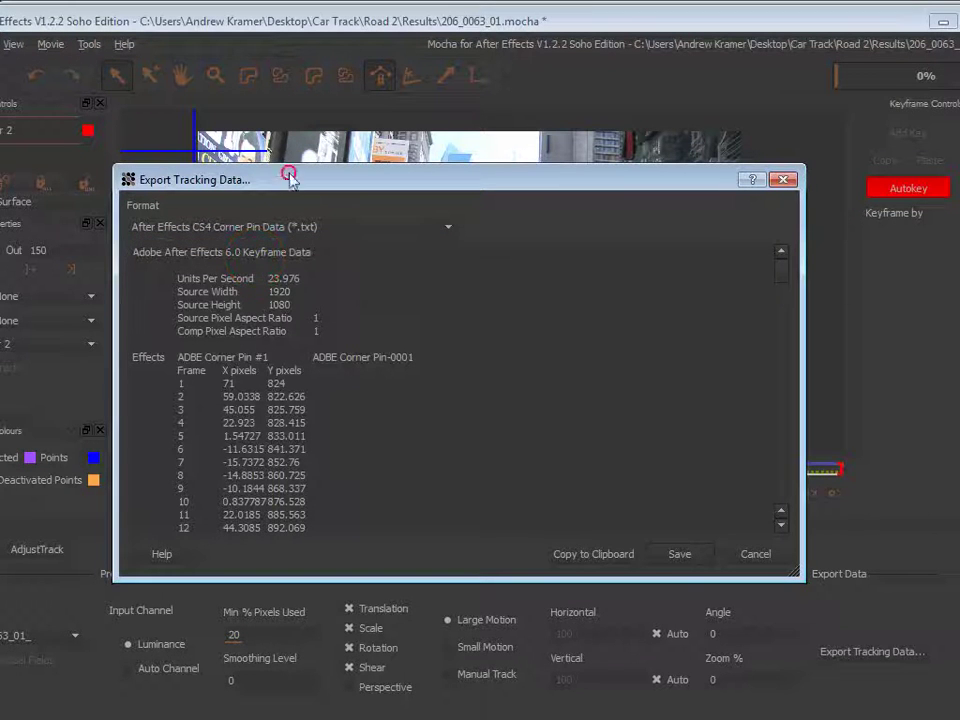
left_click_drag(280, 182, 459, 576)
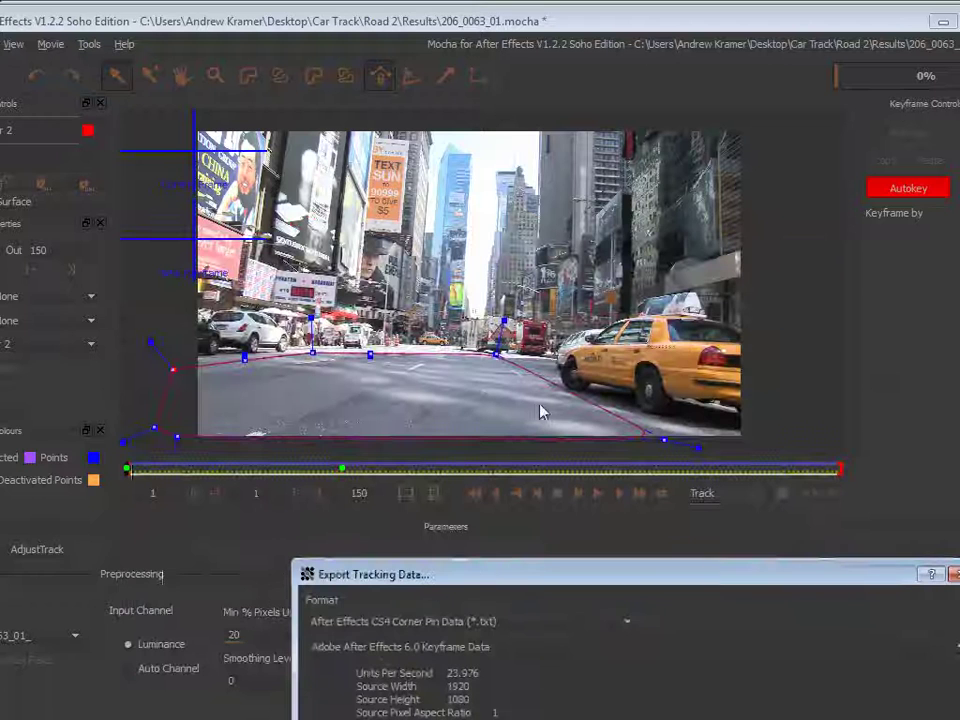
- Switch the export format to After Effects Transform Data, move the dialog up, and cancel
left_click(430, 622)
left_click(431, 640)
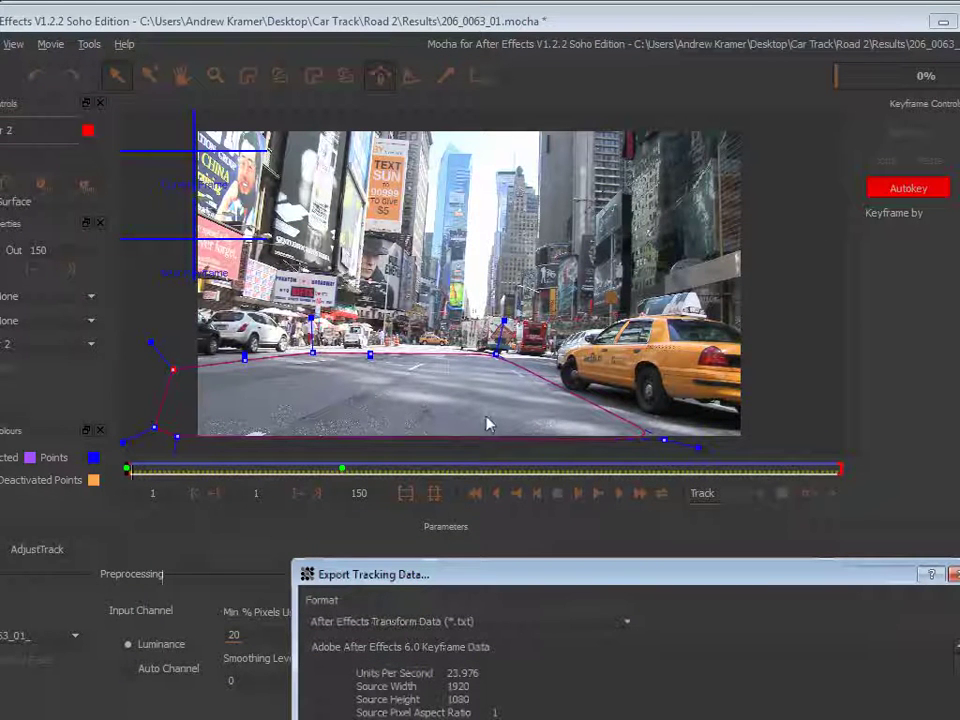
left_click(343, 368)
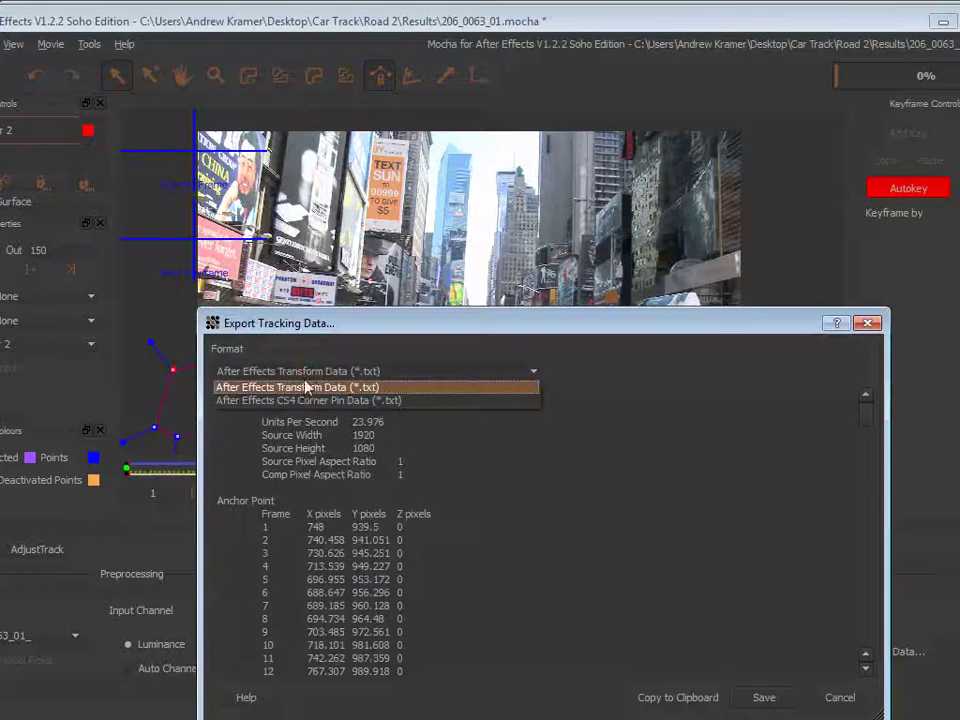
left_click(343, 386)
left_click_drag(388, 336, 365, 190)
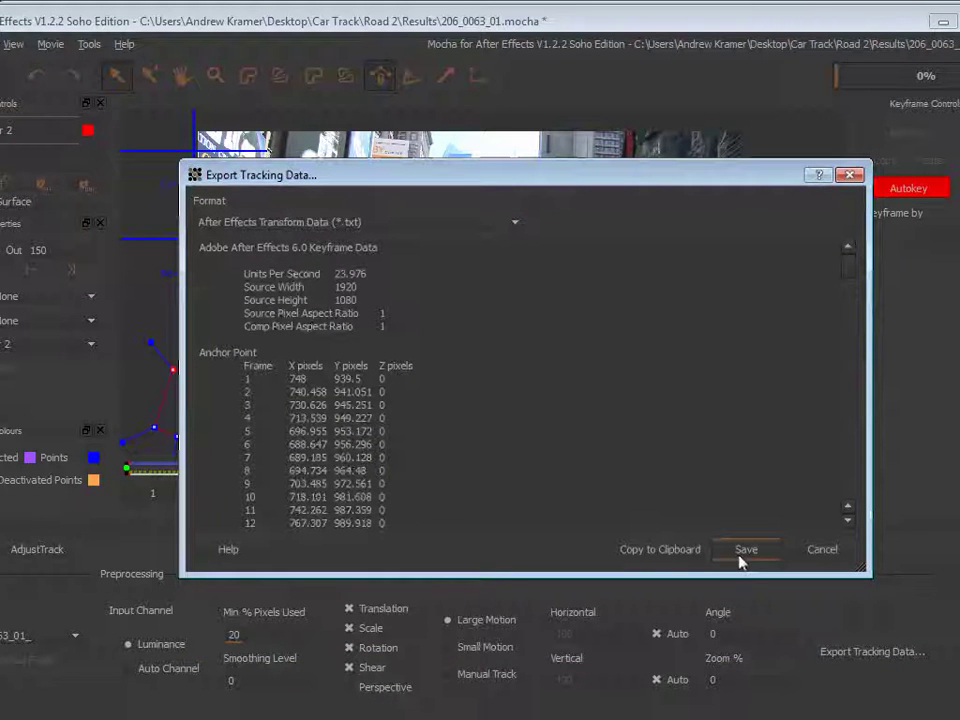
left_click(818, 555)
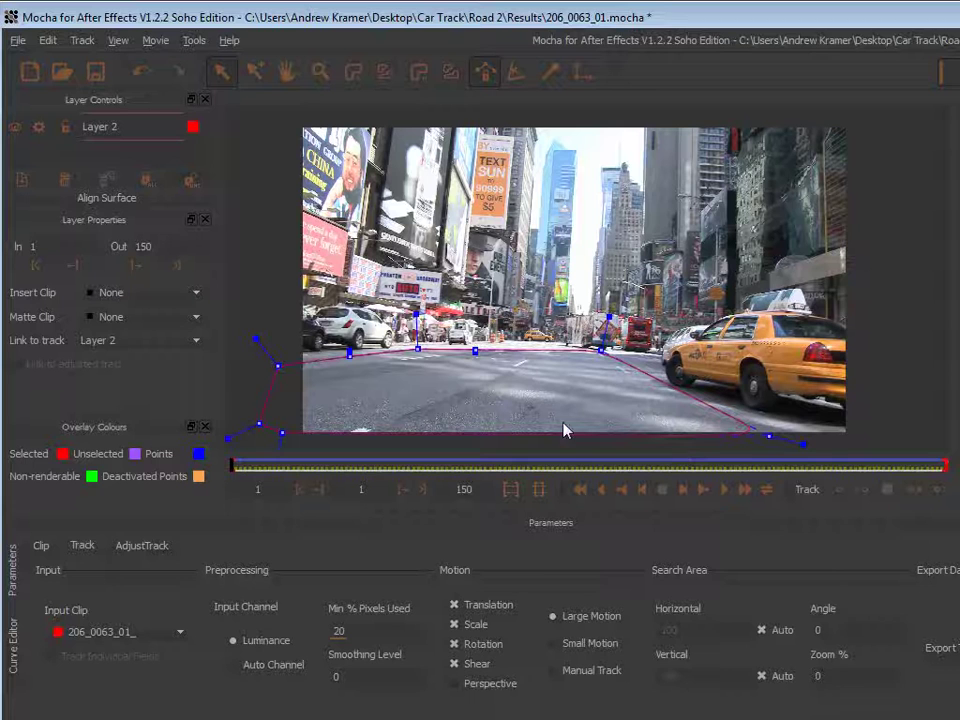
- Draw a small star-shaped X-spline on the road as Layer 3
key("s")
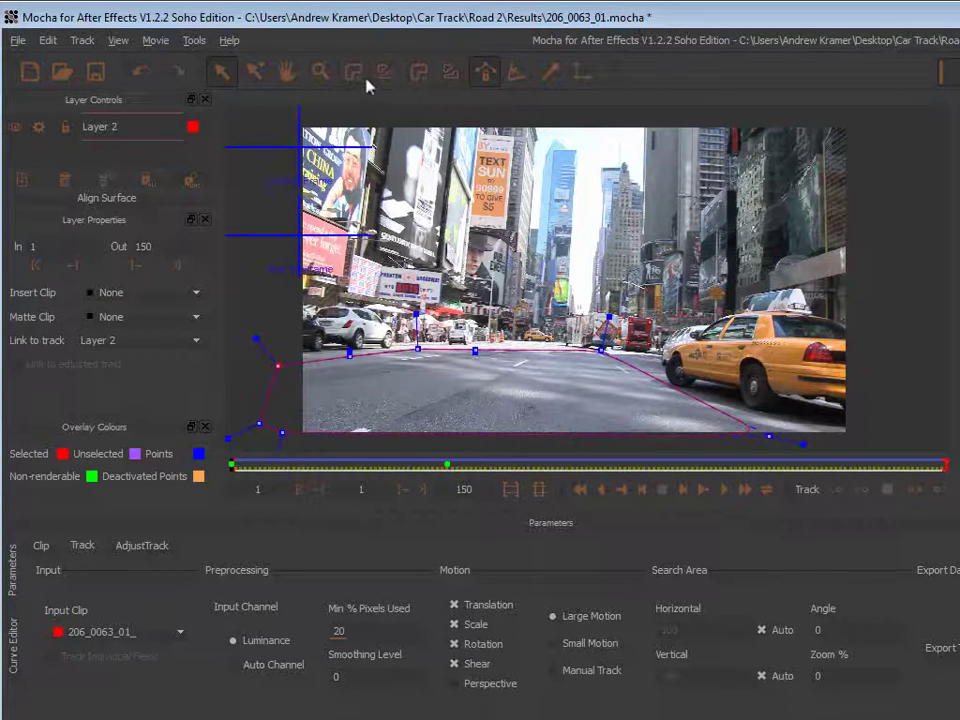
left_click(355, 74)
left_click(470, 378)
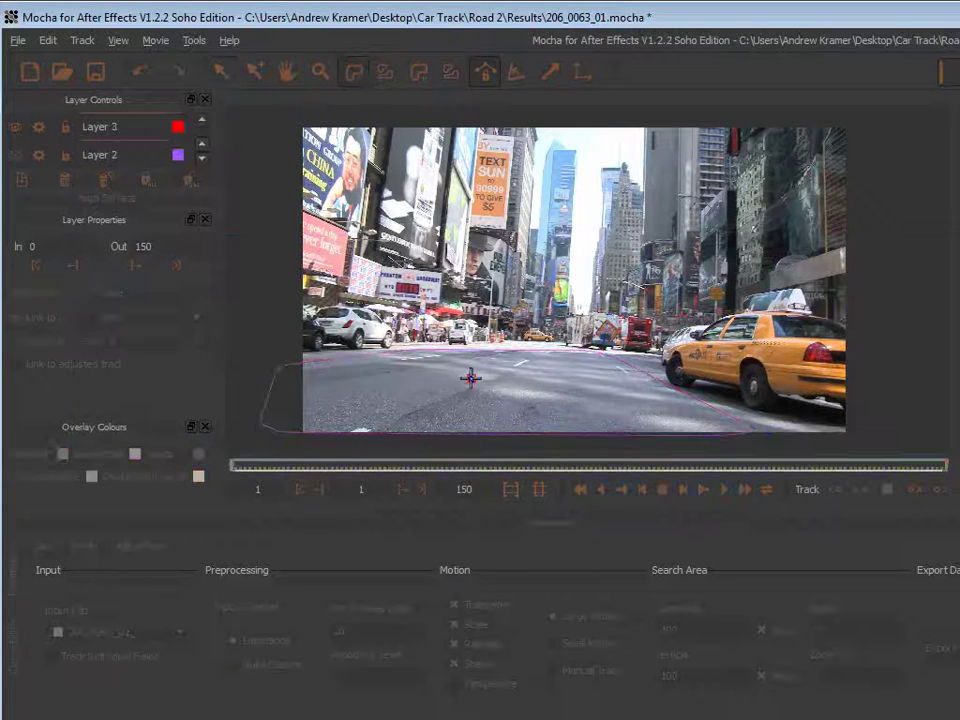
left_click(464, 391)
left_click(437, 382)
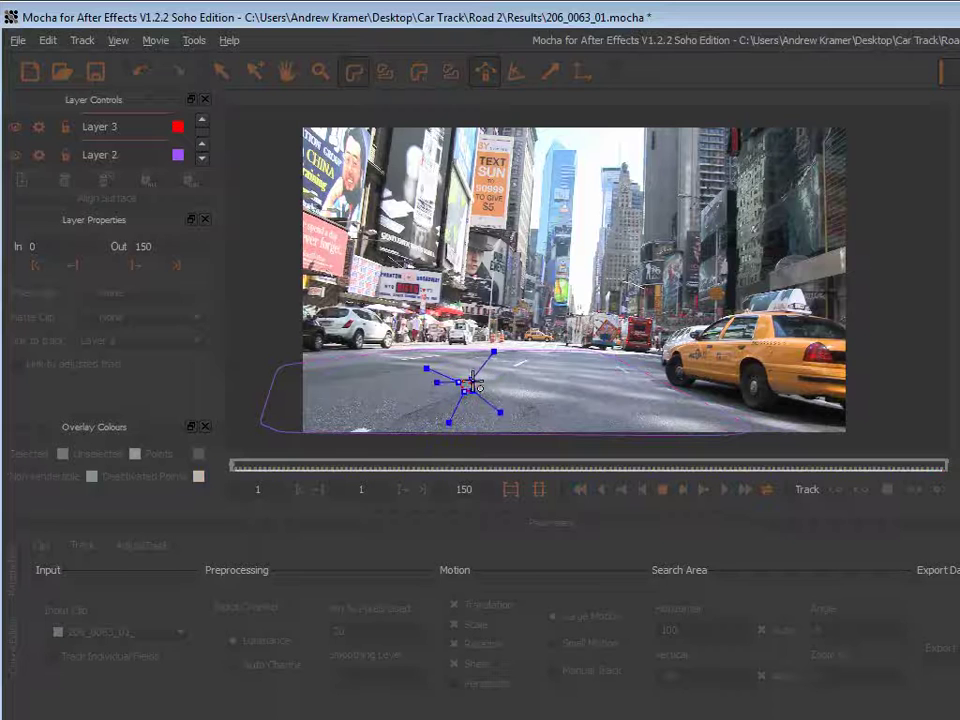
right_click(565, 453)
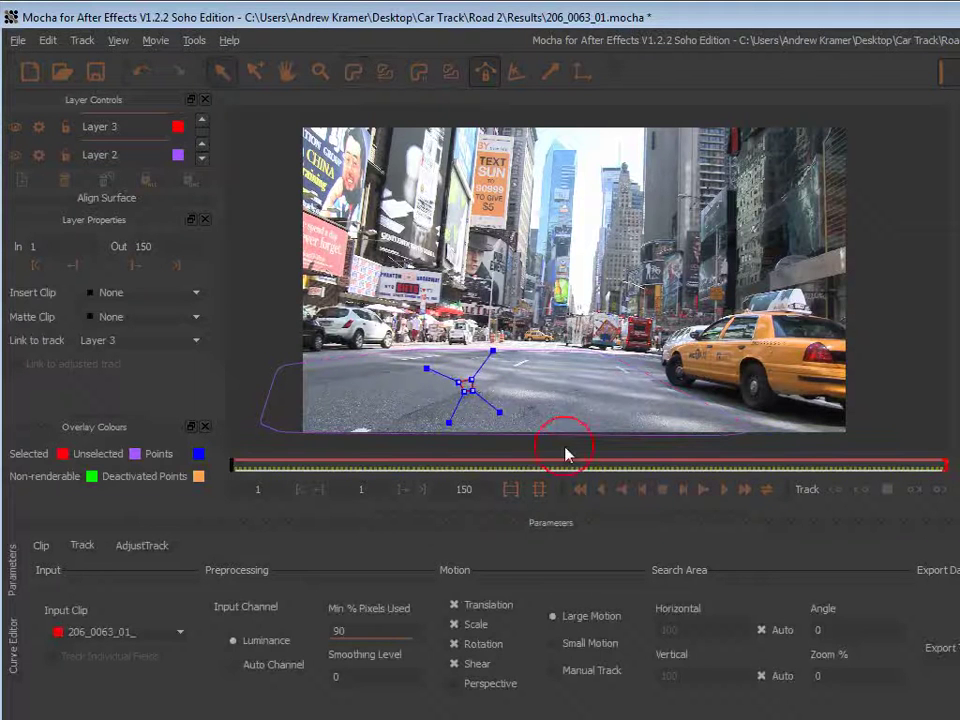
- Link Layer 3 to Layer 2's track and check its motion on later frames
left_click(105, 340)
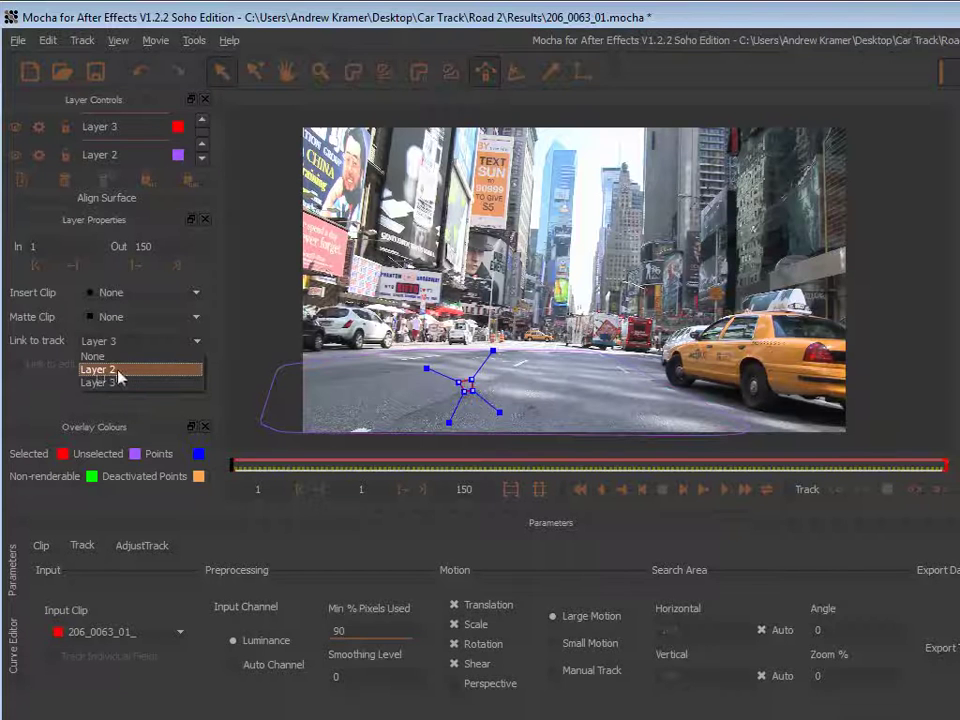
left_click(114, 371)
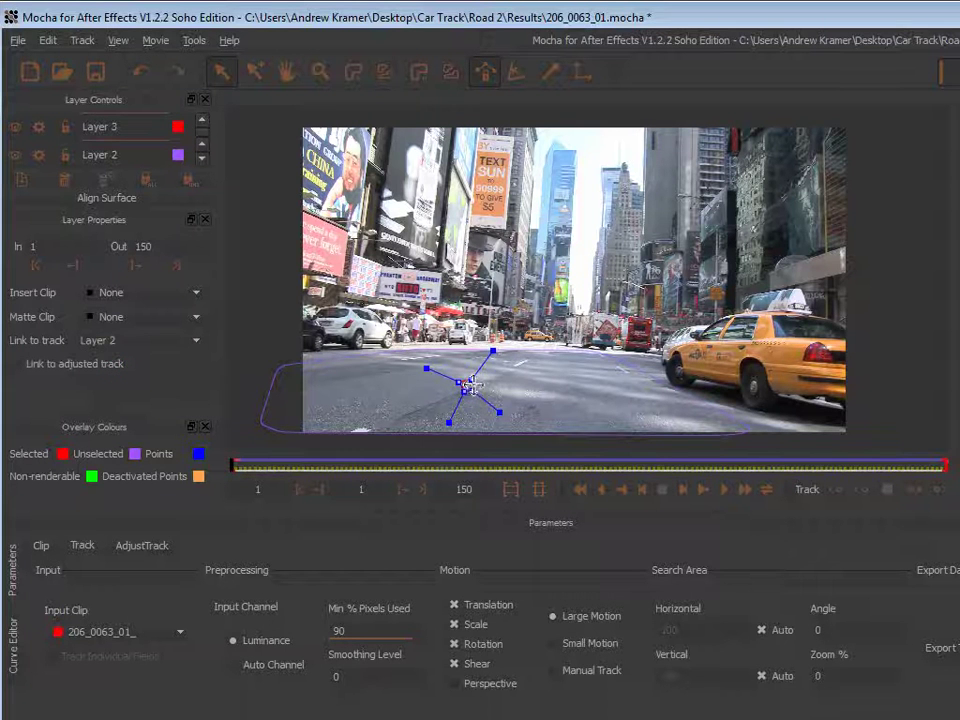
mouse_move(230, 463)
left_mouse_down()
mouse_move(558, 467)
mouse_move(232, 466)
left_mouse_up()
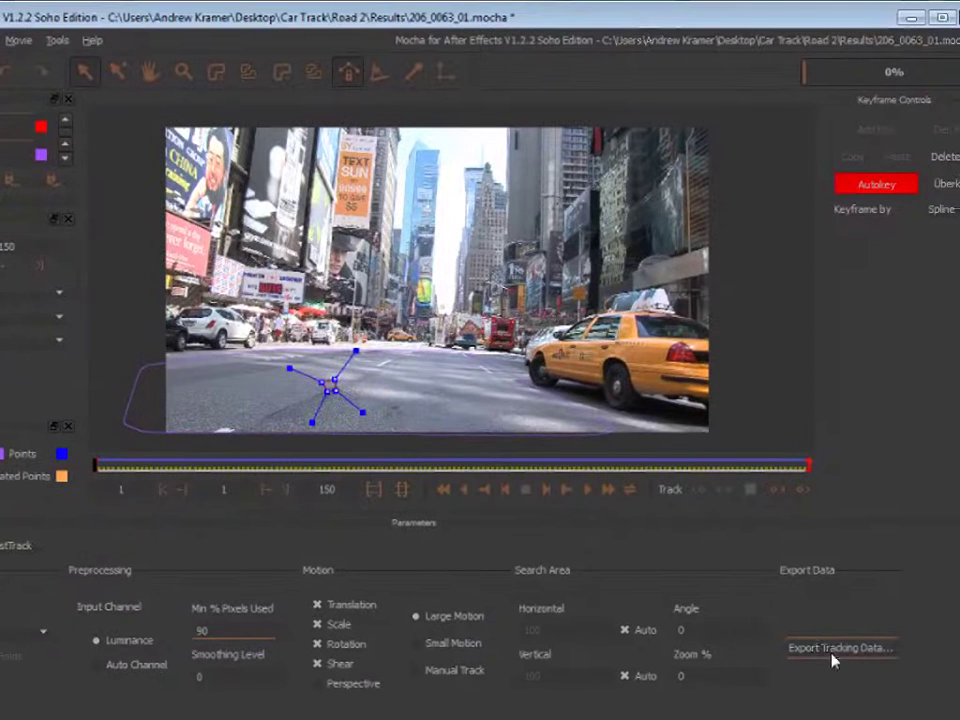
- Export the tracking data as After Effects Transform Data
left_click(818, 644)
left_click(222, 224)
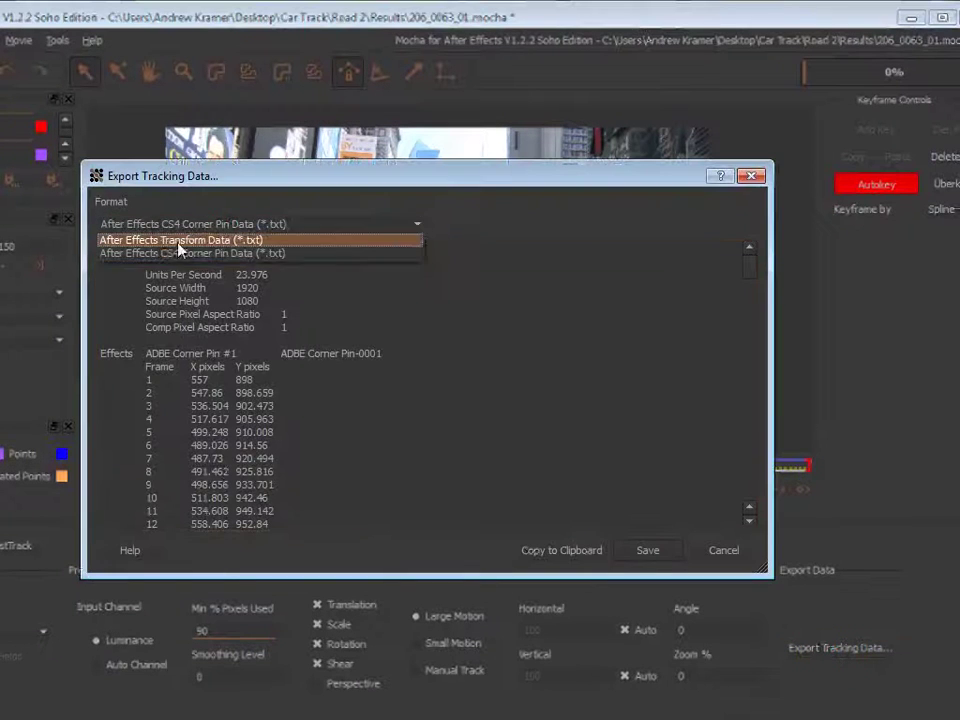
left_click(180, 240)
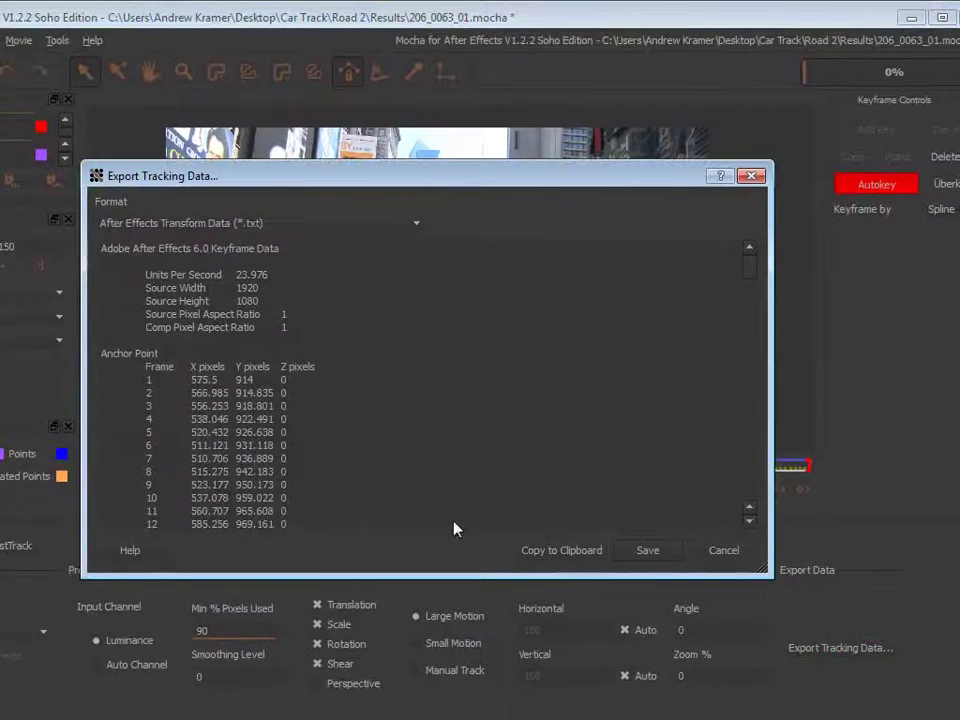
- Copy Mocha's transform data and paste it onto a new null object in Working Comp
left_click(563, 552)
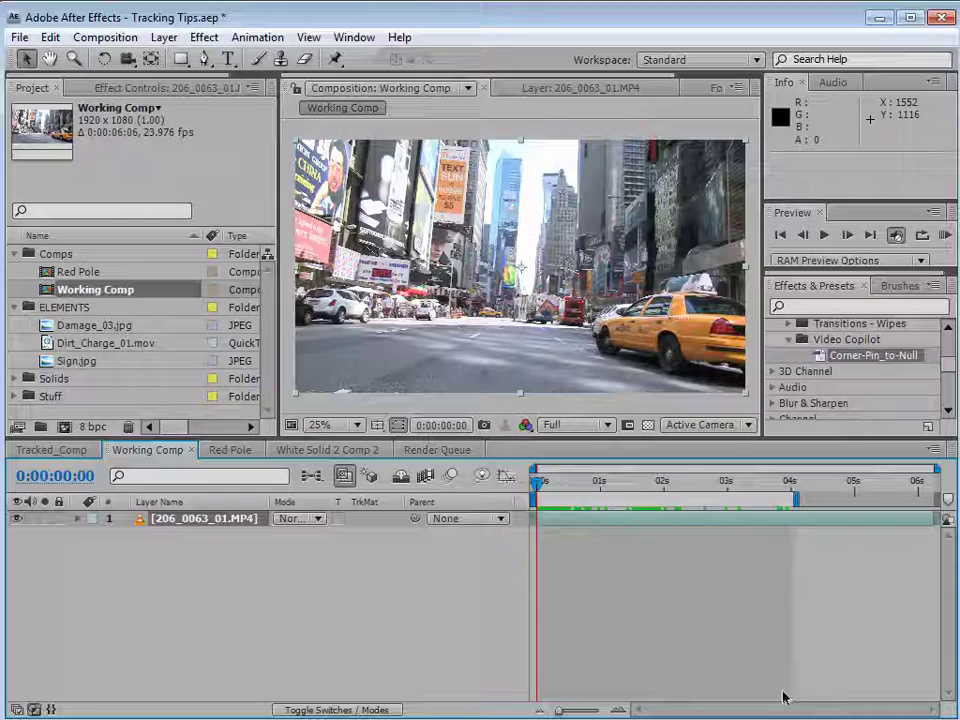
left_click(162, 37)
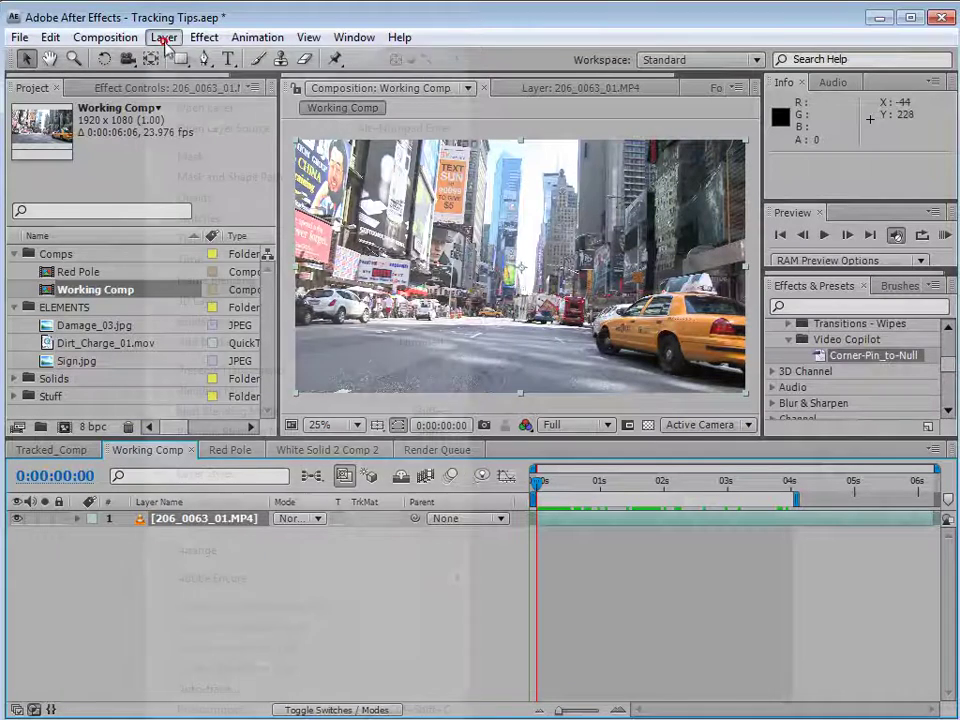
left_click(540, 141)
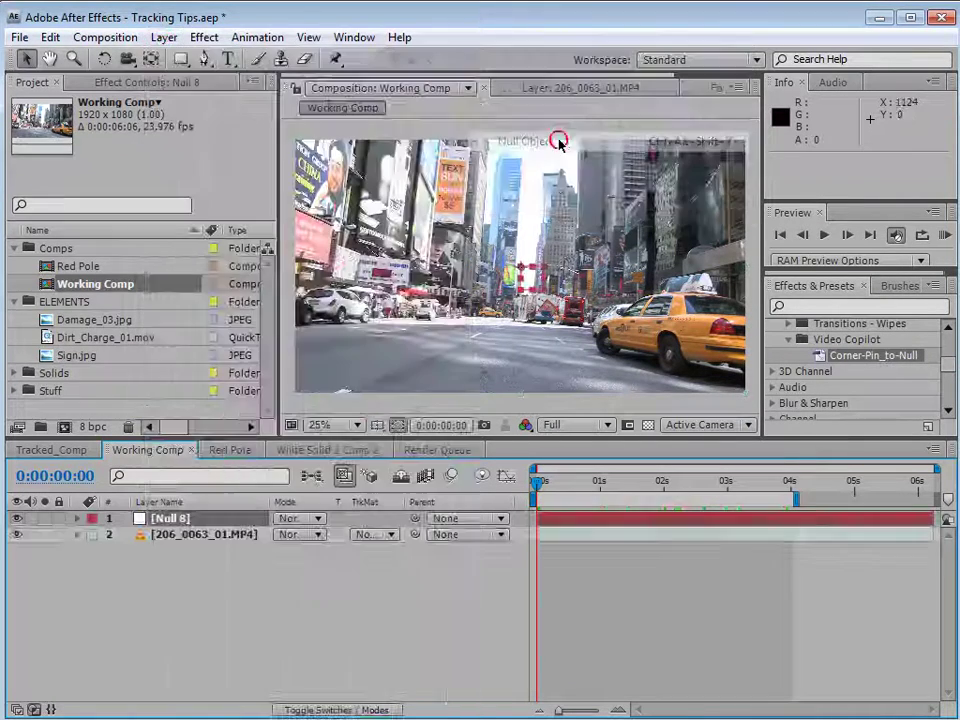
left_click(50, 37)
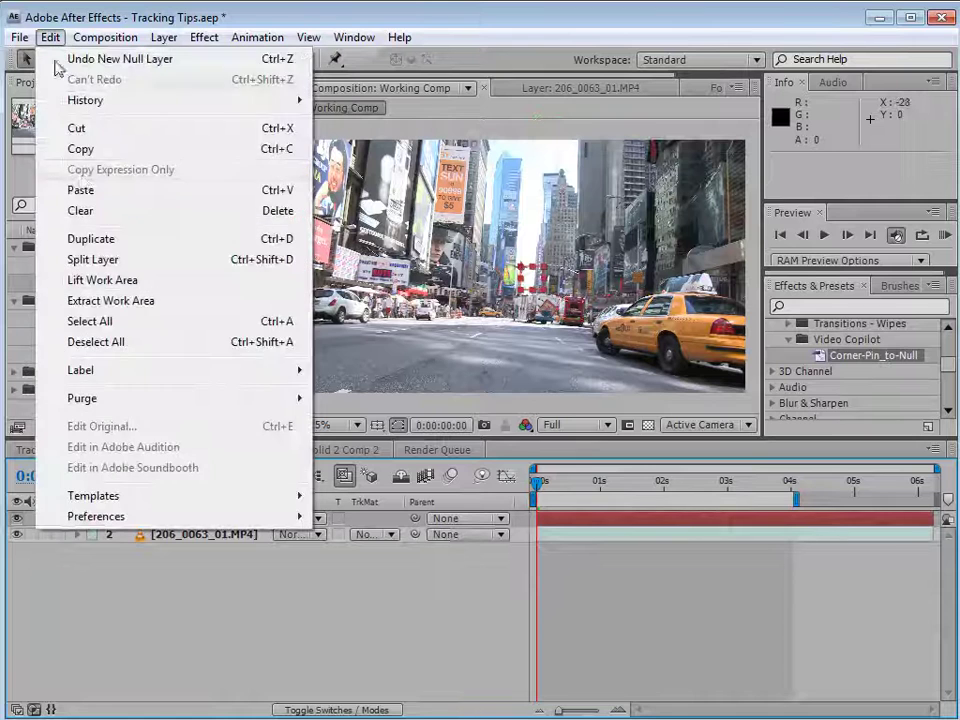
left_click(82, 190)
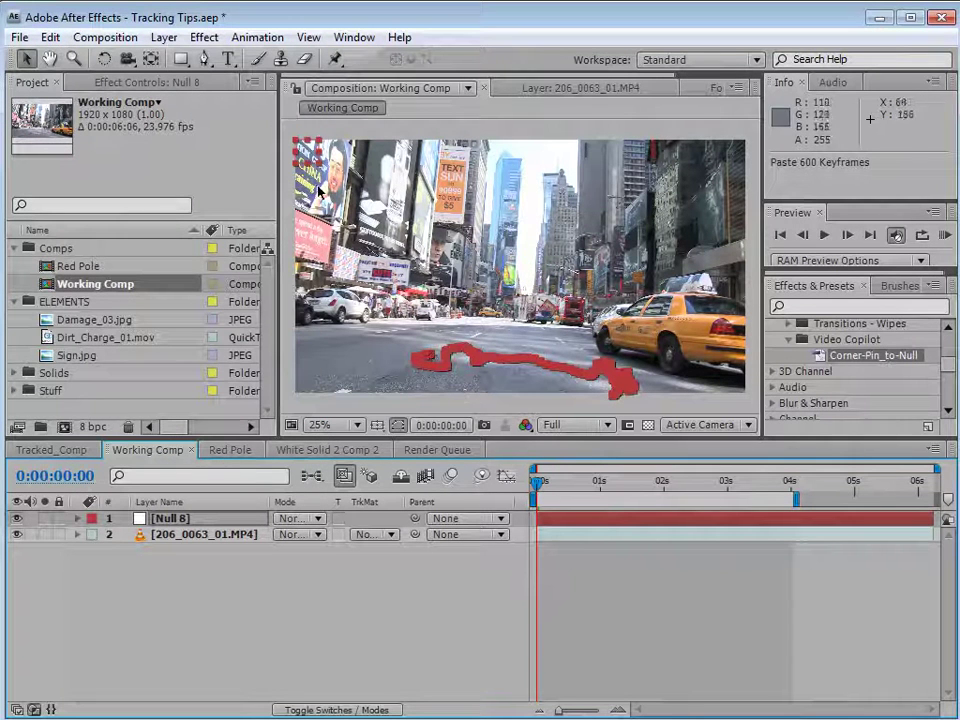
- Remove Null 8's Anchor Point animation and set it to 0.0, 0.0
left_click(182, 534)
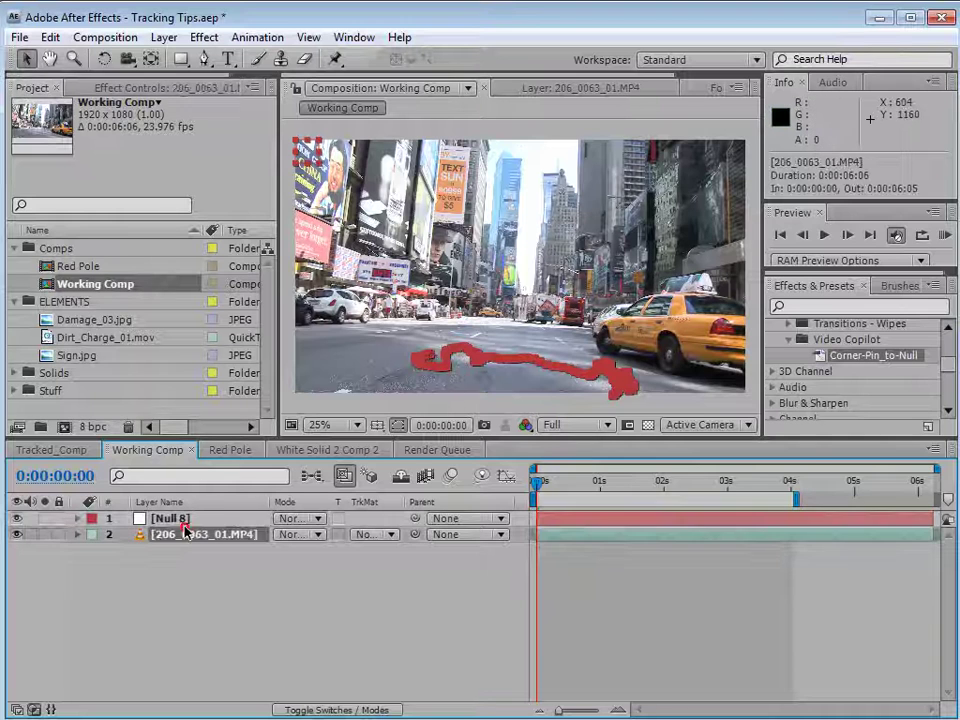
key("u")
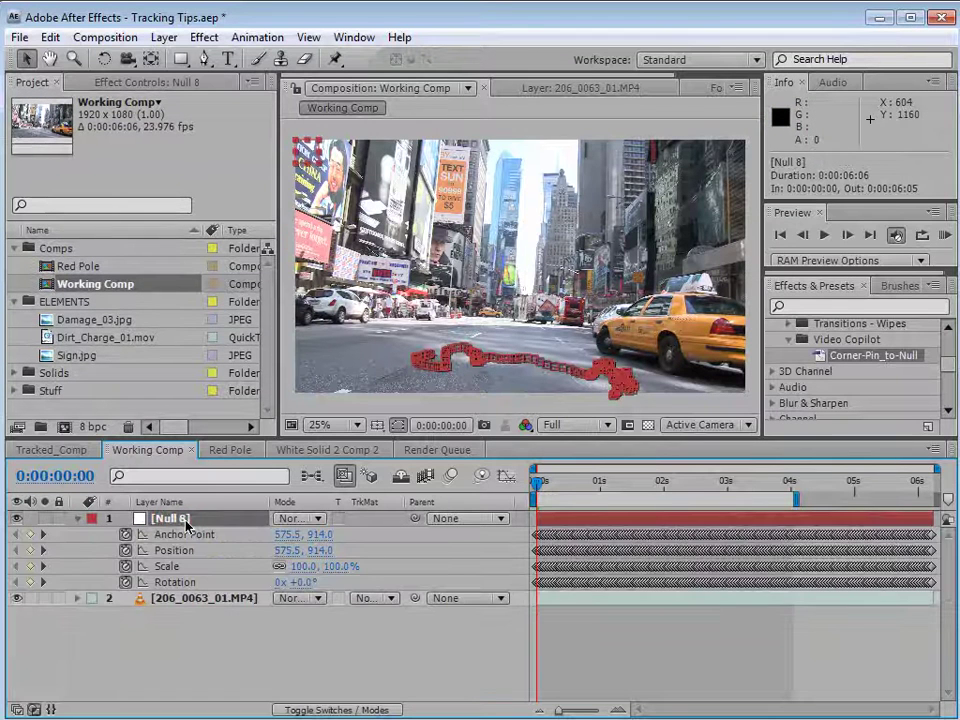
left_click(125, 535)
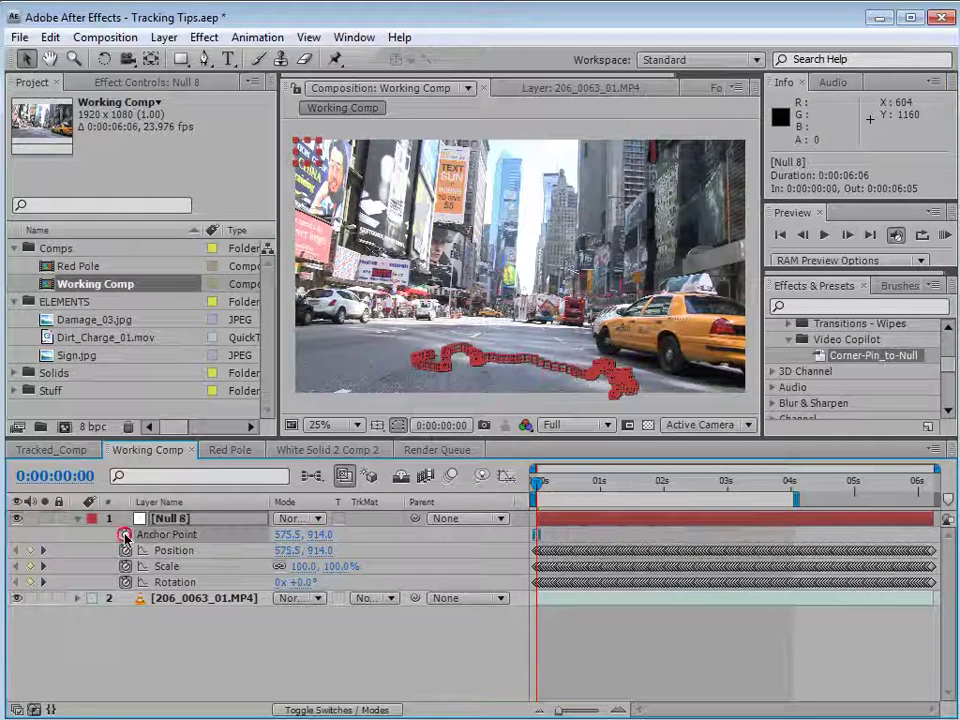
left_click(292, 534)
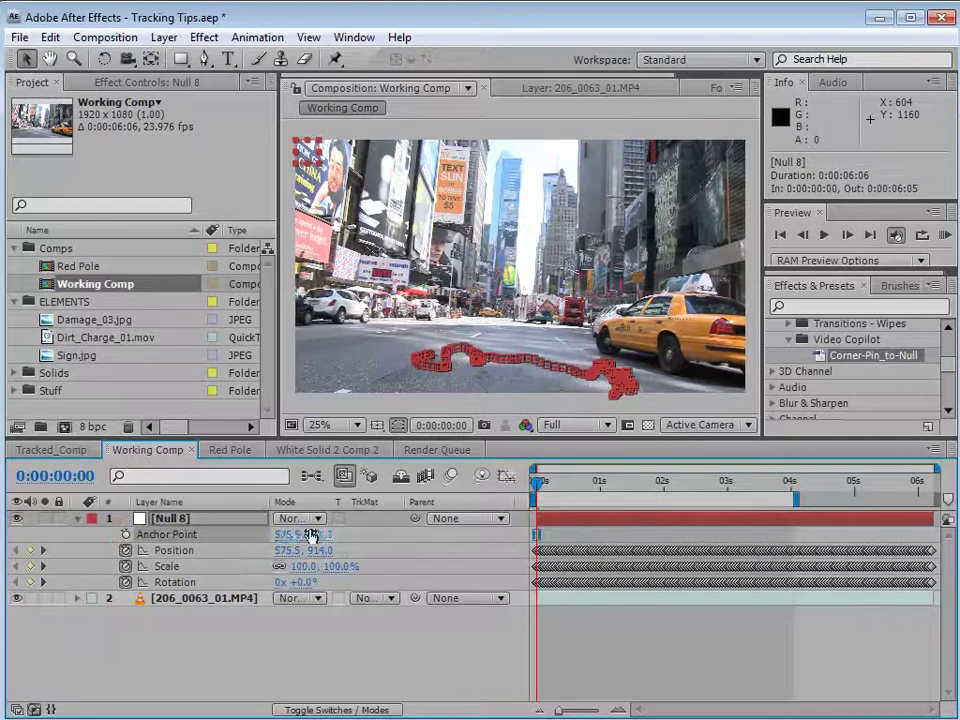
type("0")
key("Tab")
type("0")
key("Return")
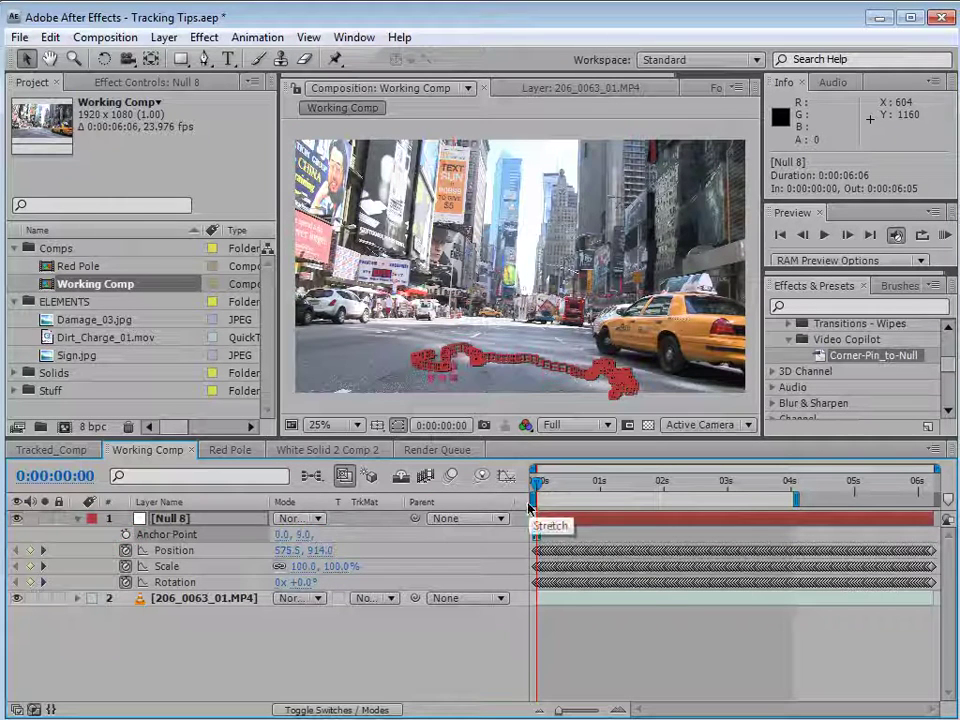
- Scrub through Null 8's track on several frames, then return to the first frame
left_click(600, 634)
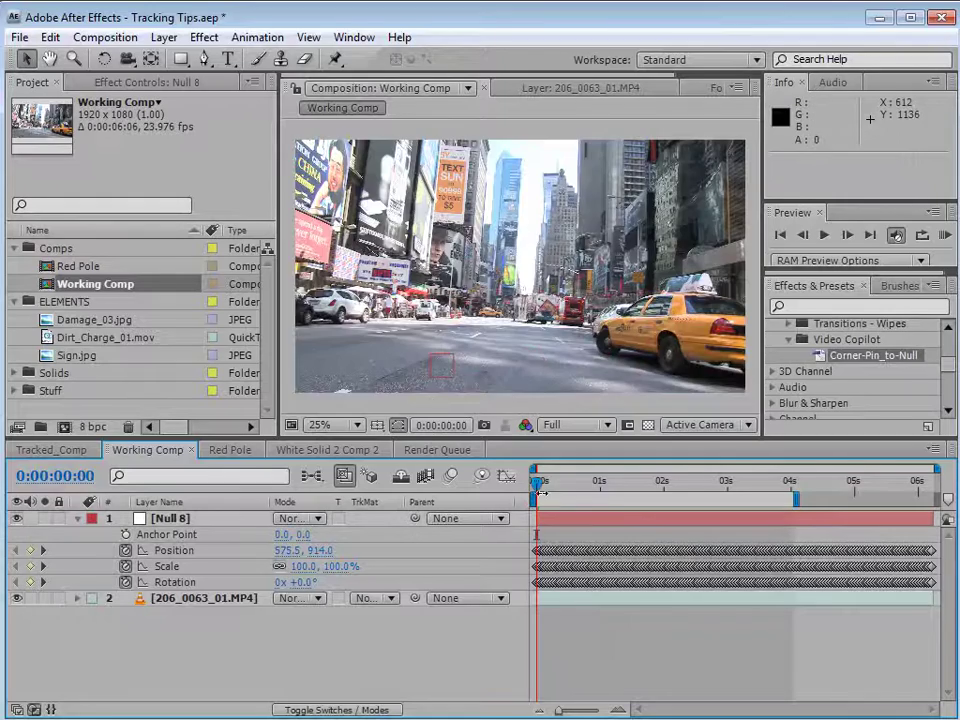
mouse_move(540, 484)
left_mouse_down()
mouse_move(635, 494)
mouse_move(594, 510)
mouse_move(608, 510)
mouse_move(563, 486)
left_mouse_up()
left_click(582, 486)
left_click(268, 566)
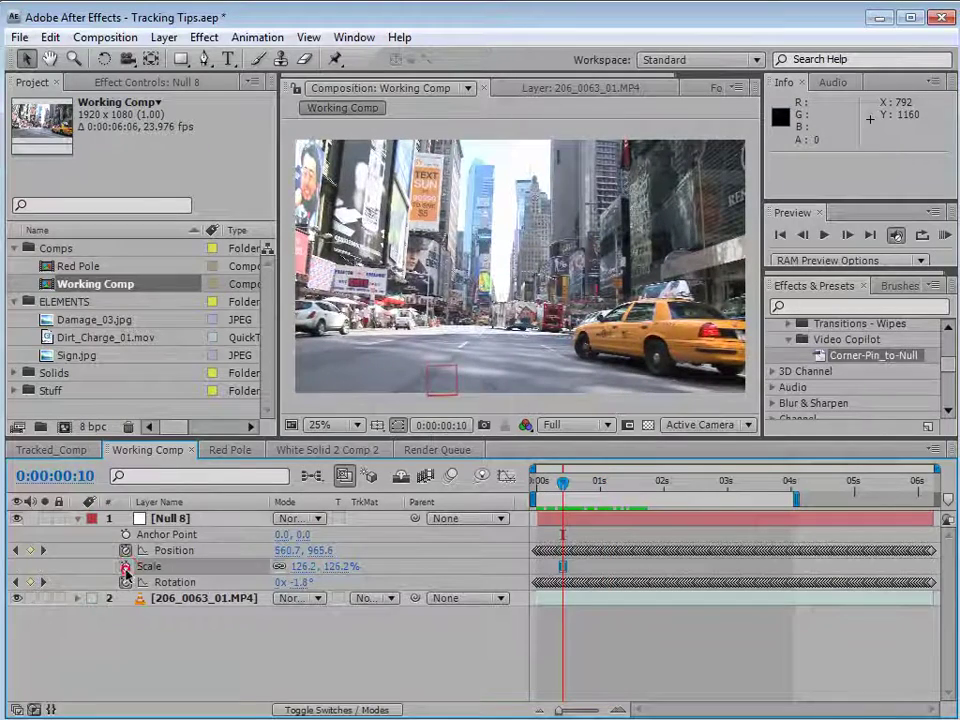
left_click(583, 626)
left_click_drag(545, 484, 714, 502)
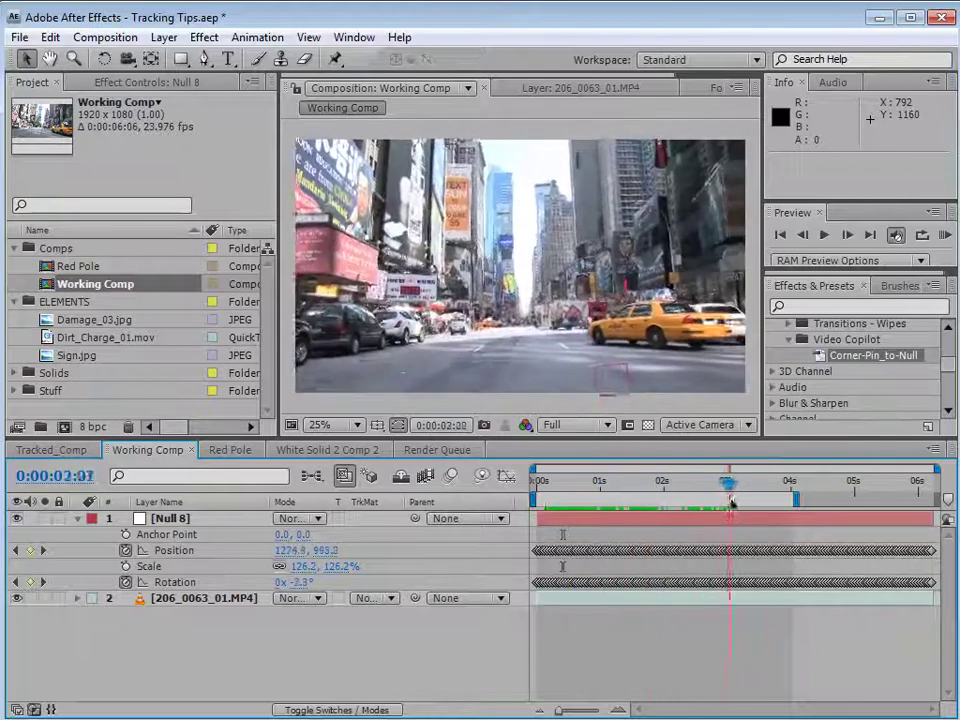
key("Home")
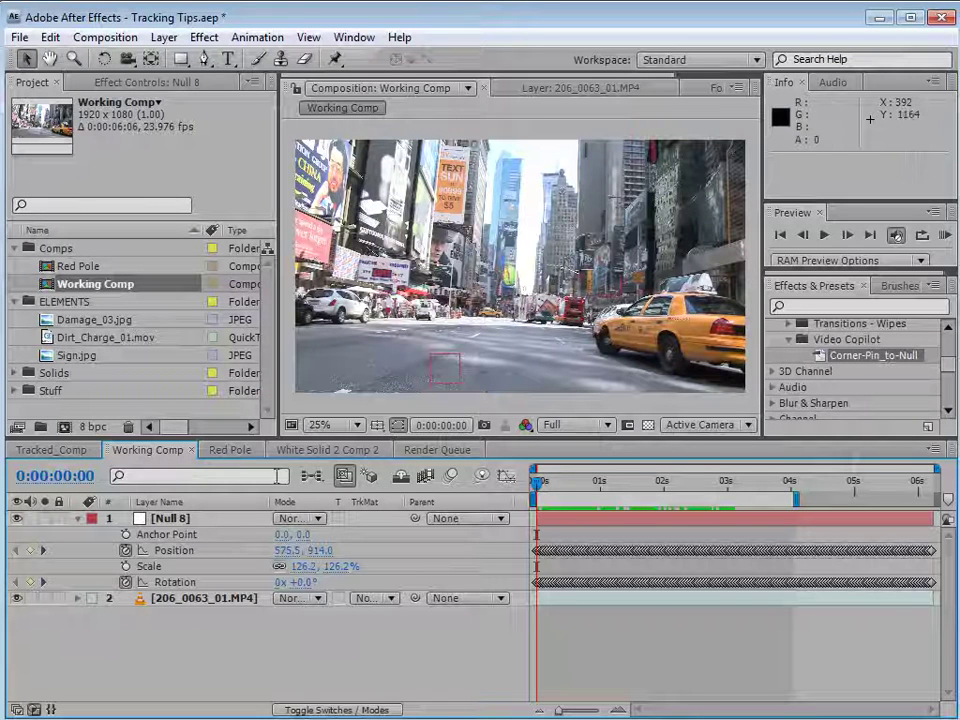
left_click(190, 519)
left_click(176, 550)
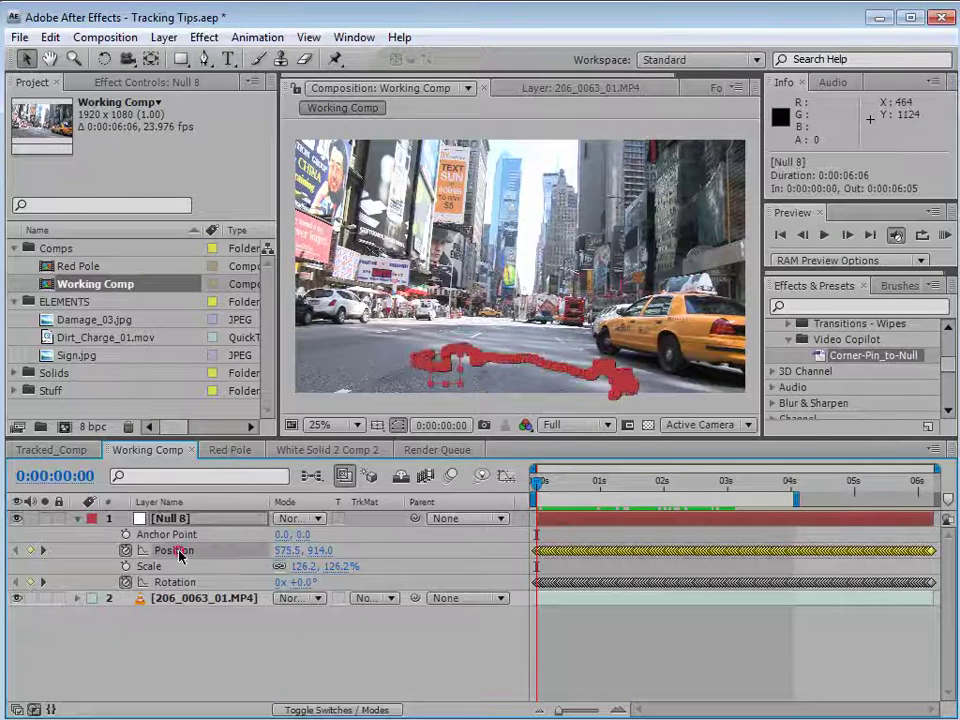
left_click_drag(445, 381, 501, 358)
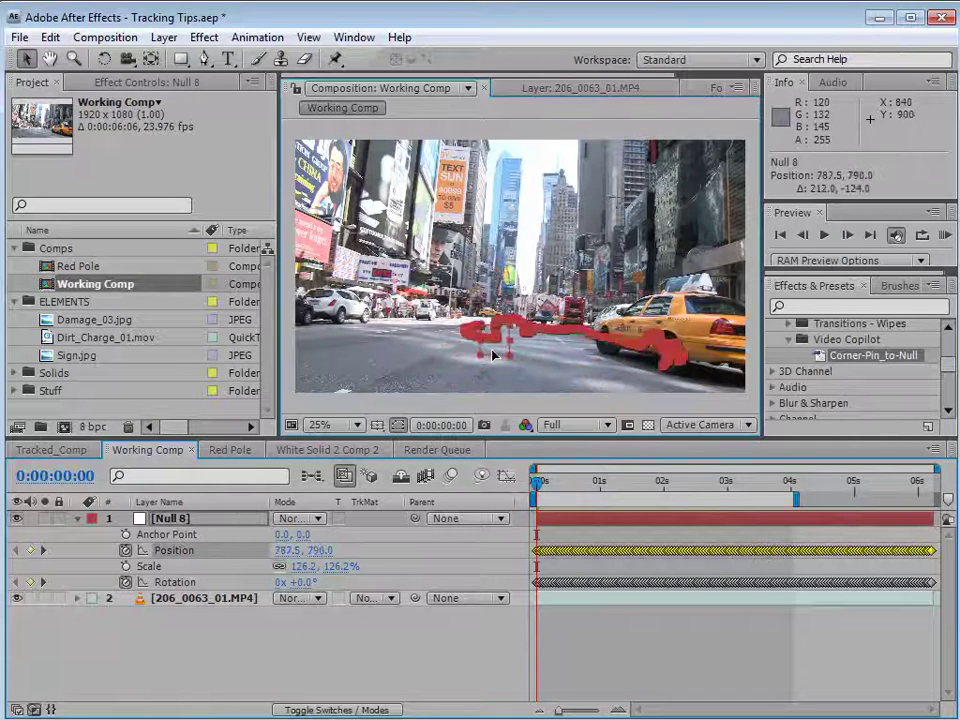
left_click(674, 652)
left_click_drag(537, 482, 598, 483)
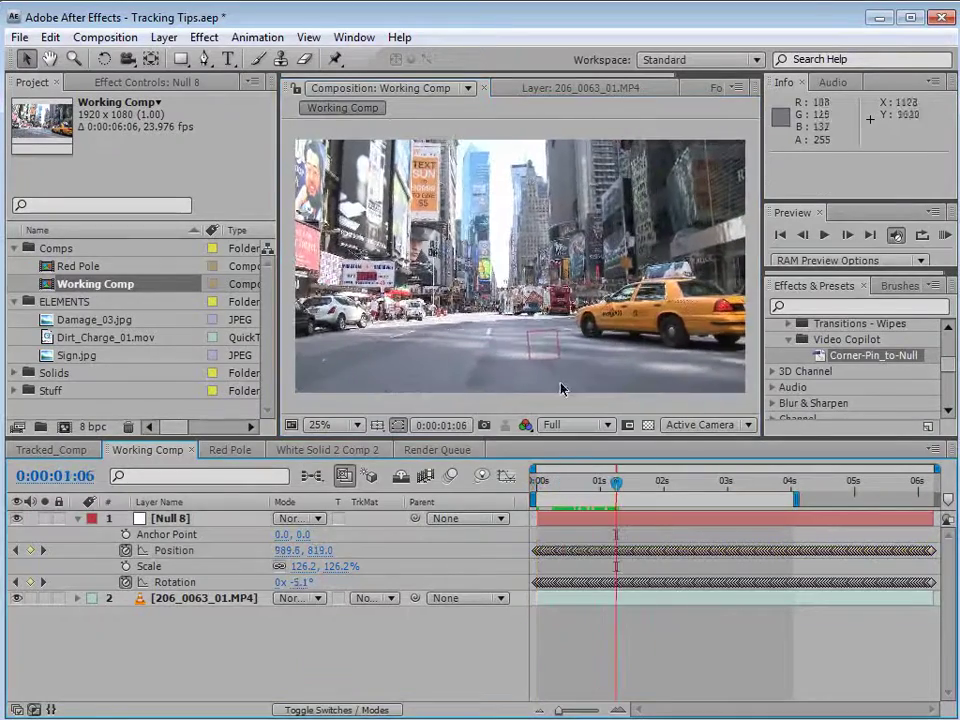
mouse_move(574, 490)
left_mouse_down()
mouse_move(620, 492)
mouse_move(531, 507)
left_mouse_up()
key("ctrl+v")
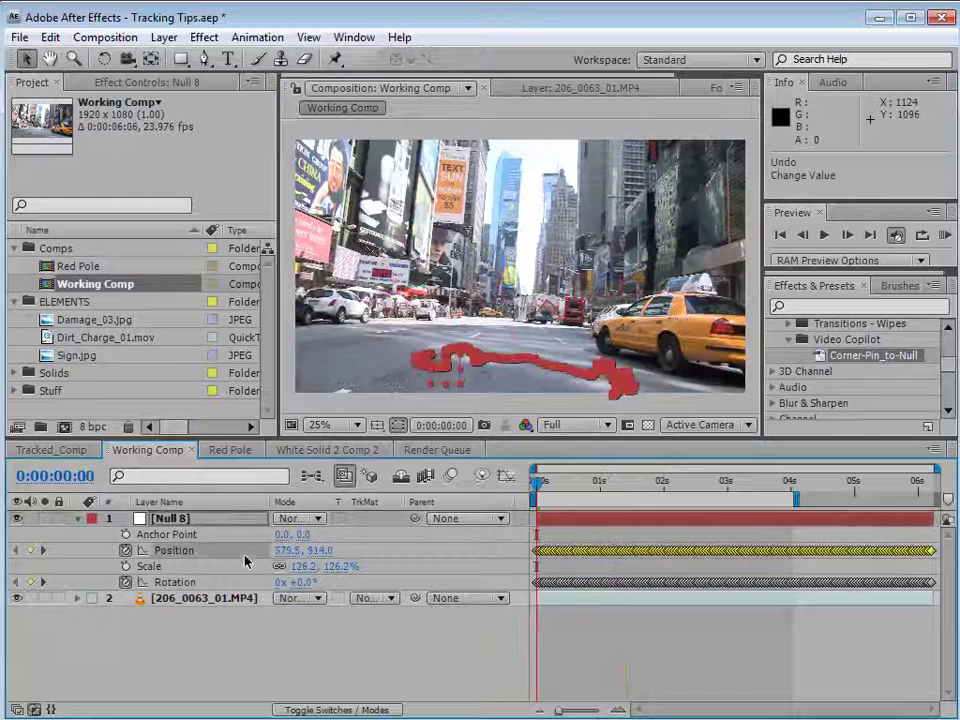
left_click(559, 634)
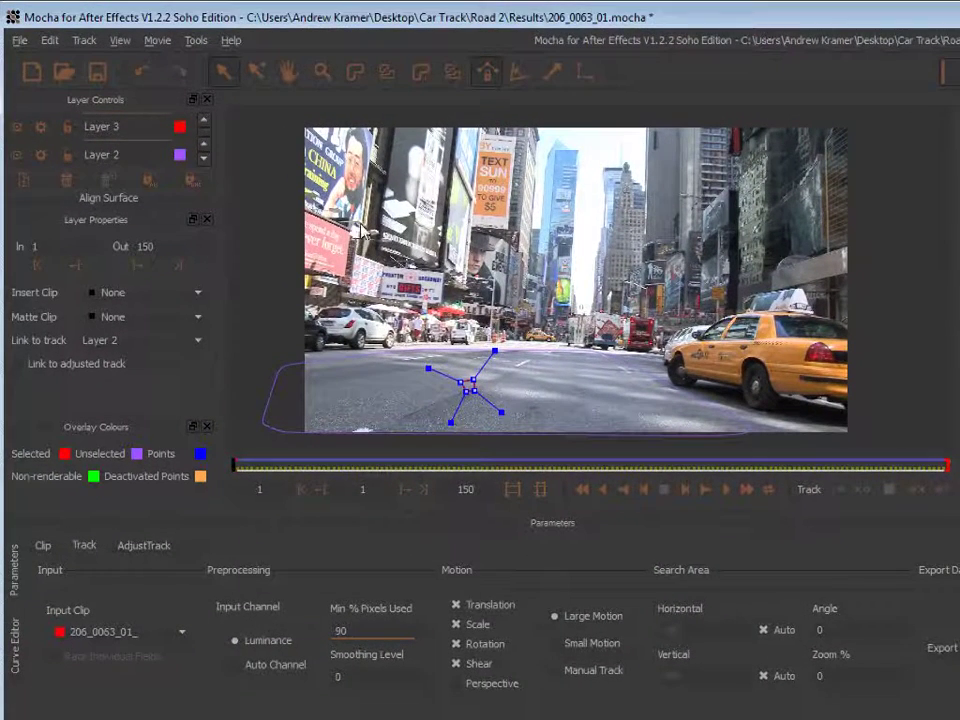
- Delete the star Layer 3, then select road Layer 2 for tracking-data export
left_click(508, 381)
left_click(465, 390)
left_click(488, 400)
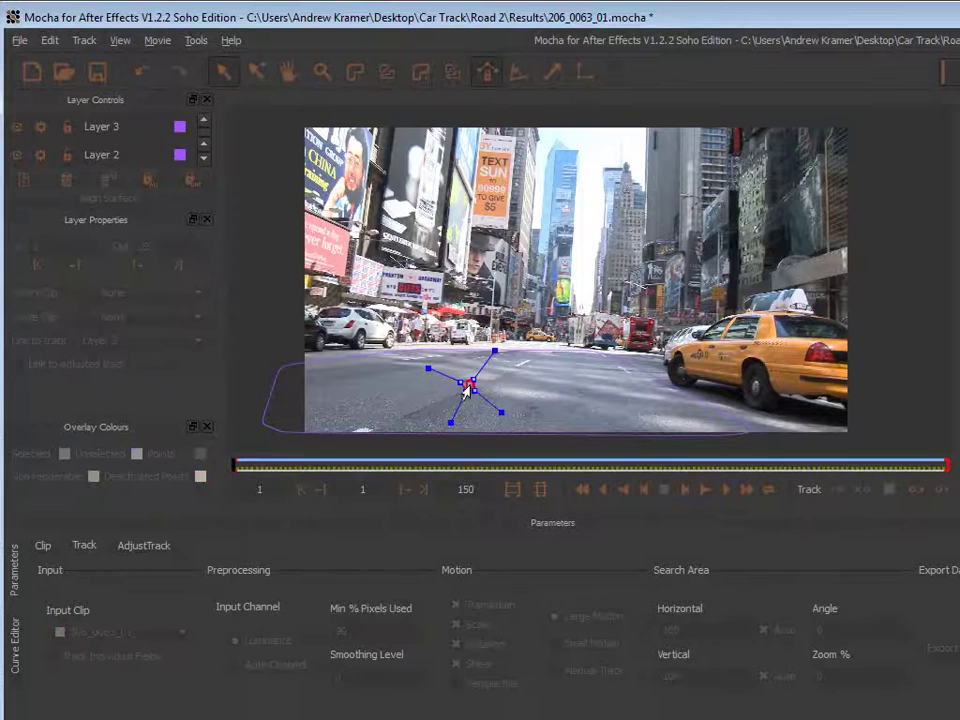
left_click(465, 390)
key("Delete")
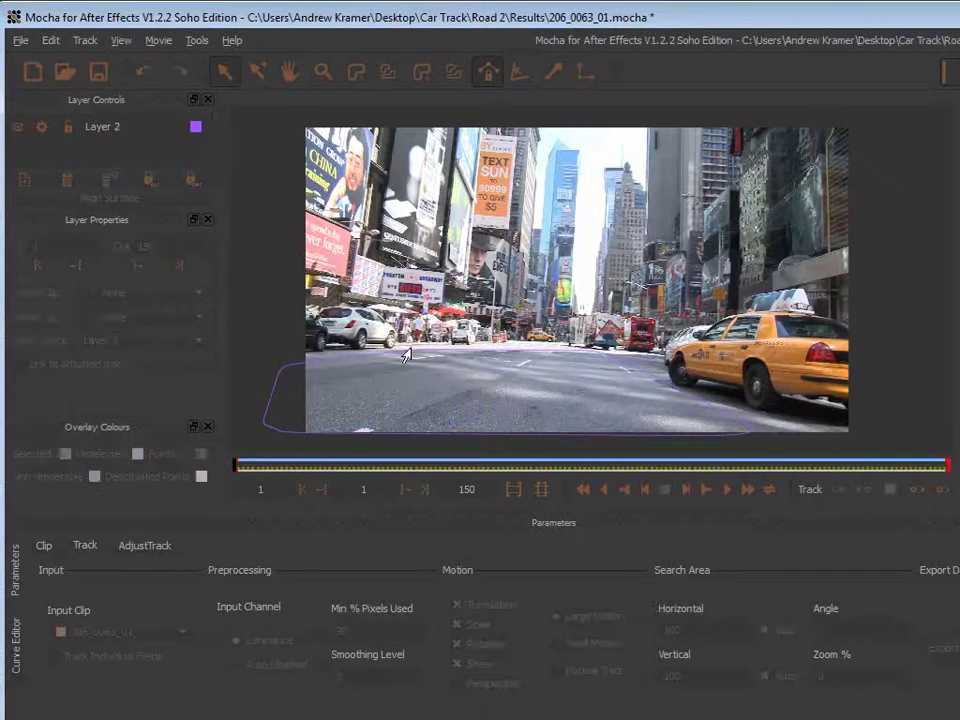
left_click(398, 382)
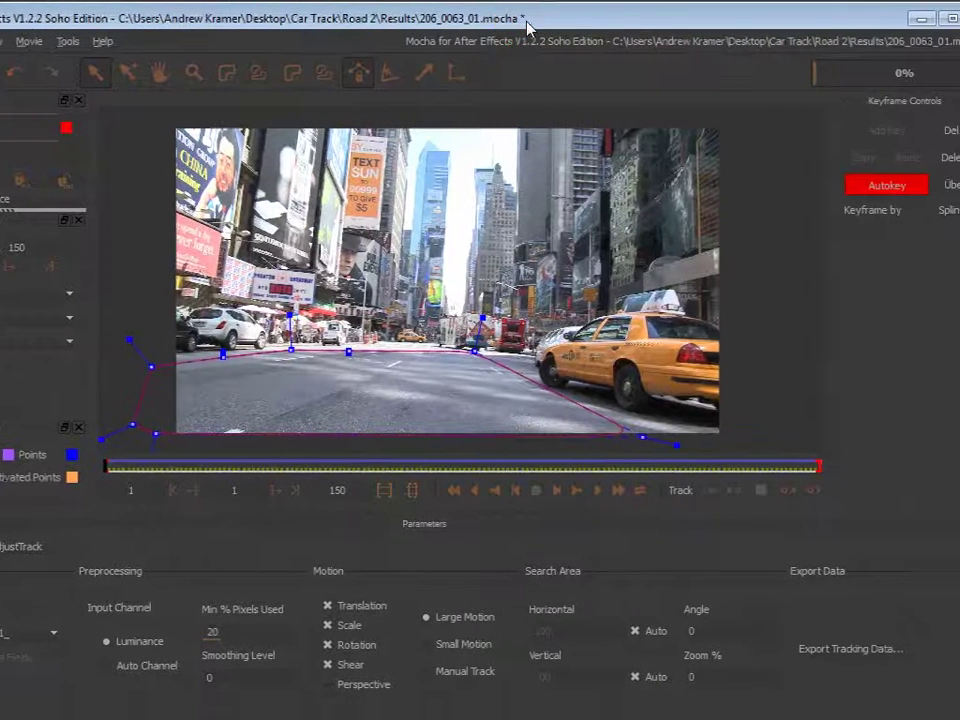
left_click(840, 650)
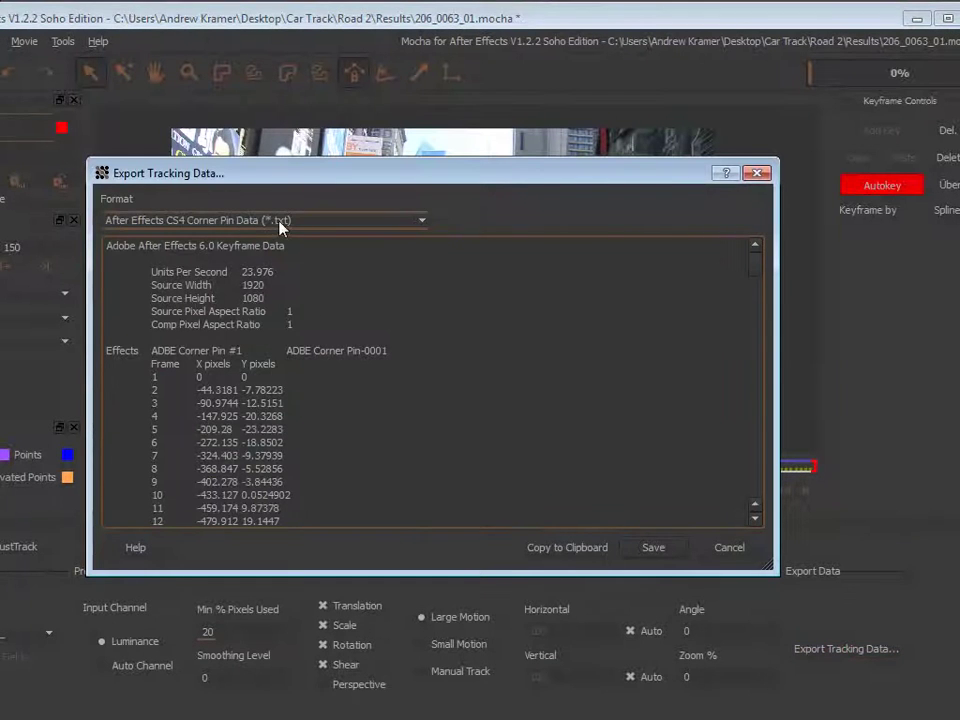
- Copy the Mocha corner pin data and create a full-frame magenta solid in Working Comp
left_click(561, 549)
key("alt+Tab")
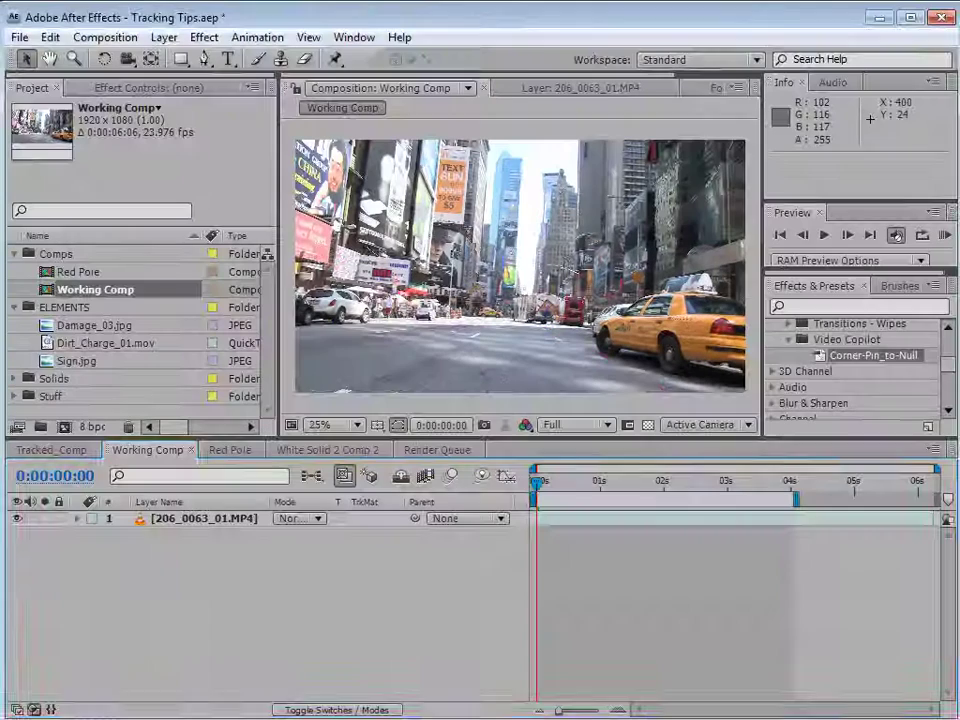
left_click(163, 37)
mouse_move(200, 59)
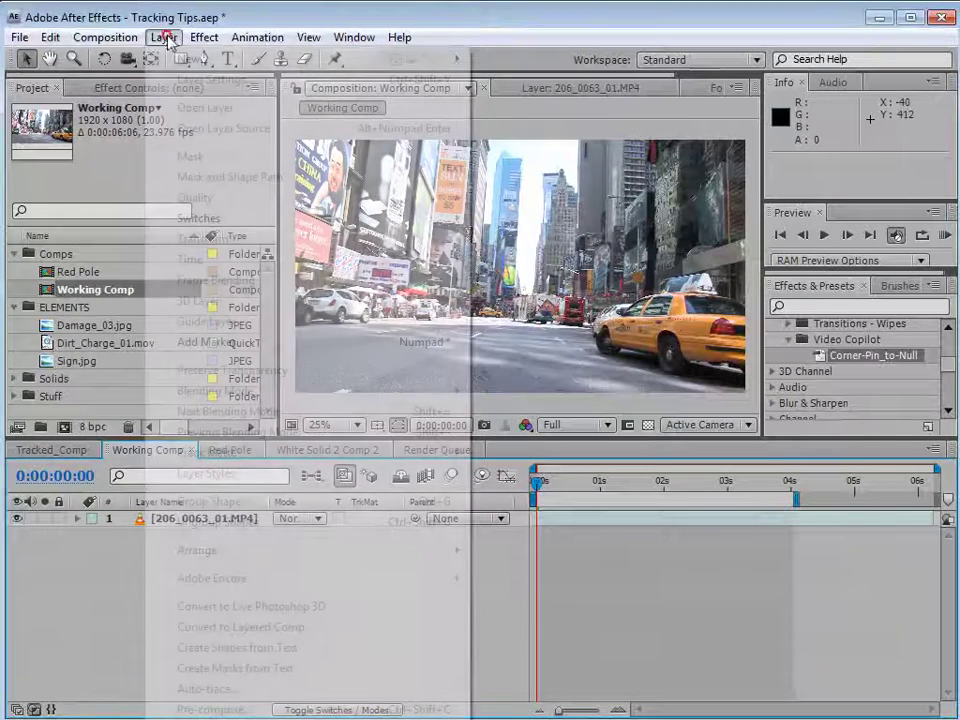
left_click(514, 79)
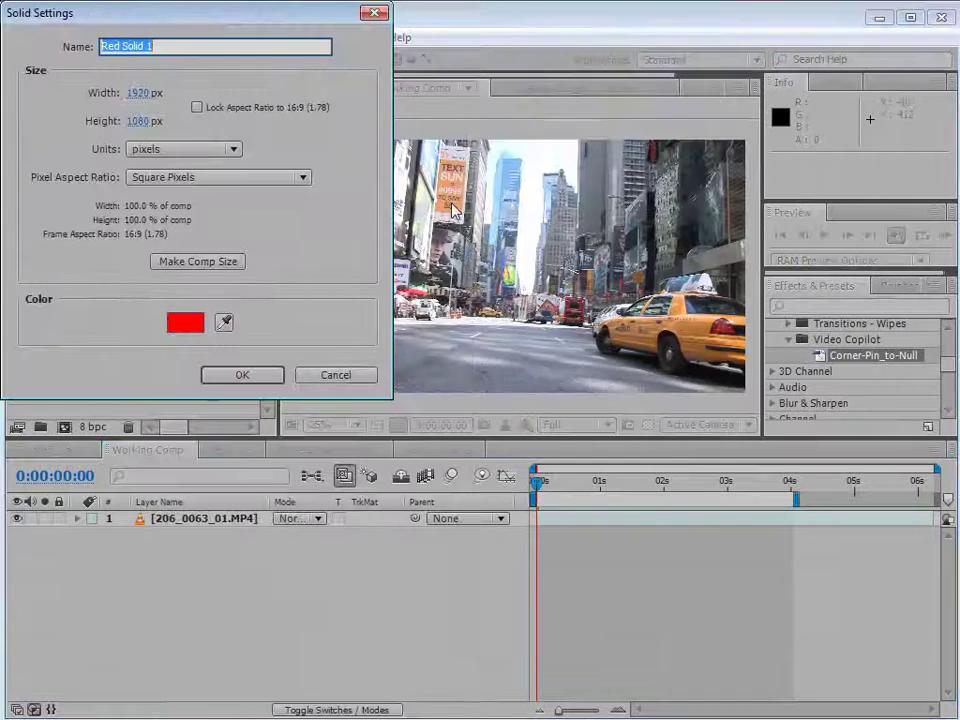
left_click(185, 322)
left_click_drag(402, 543, 403, 422)
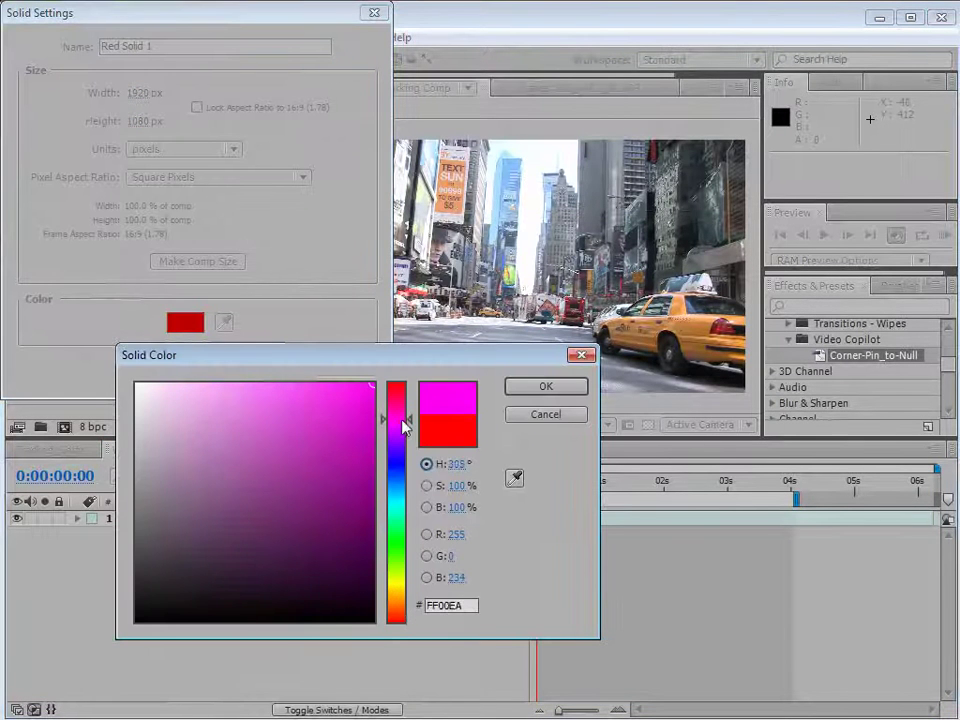
left_click(518, 386)
left_click(248, 378)
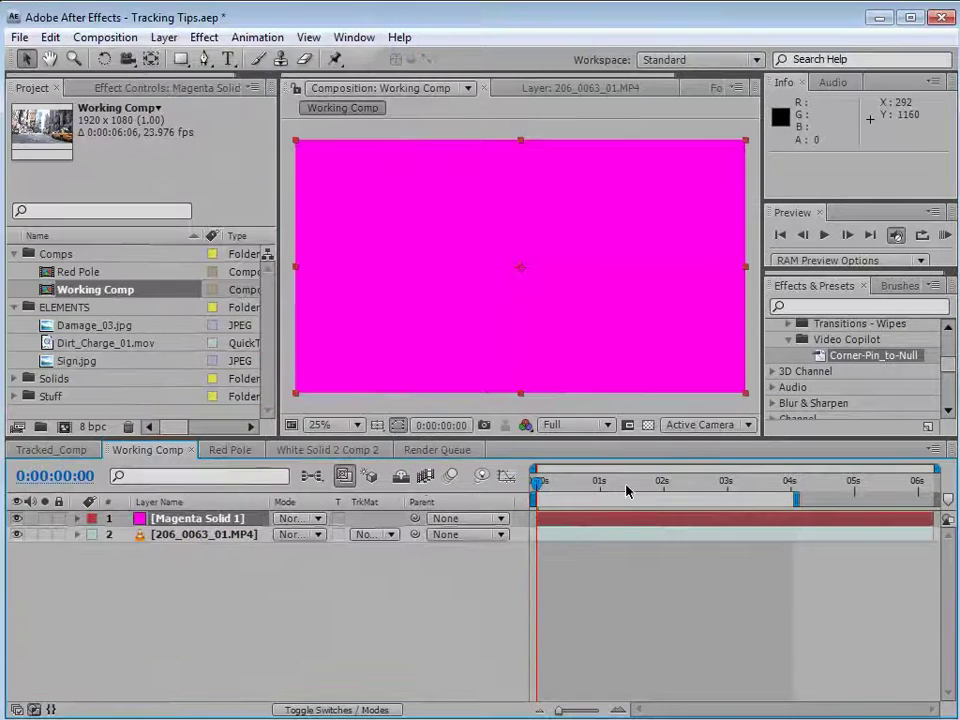
- Paste the Corner Pin keyframes onto the magenta solid and scrub to confirm it follows the road
left_click(50, 37)
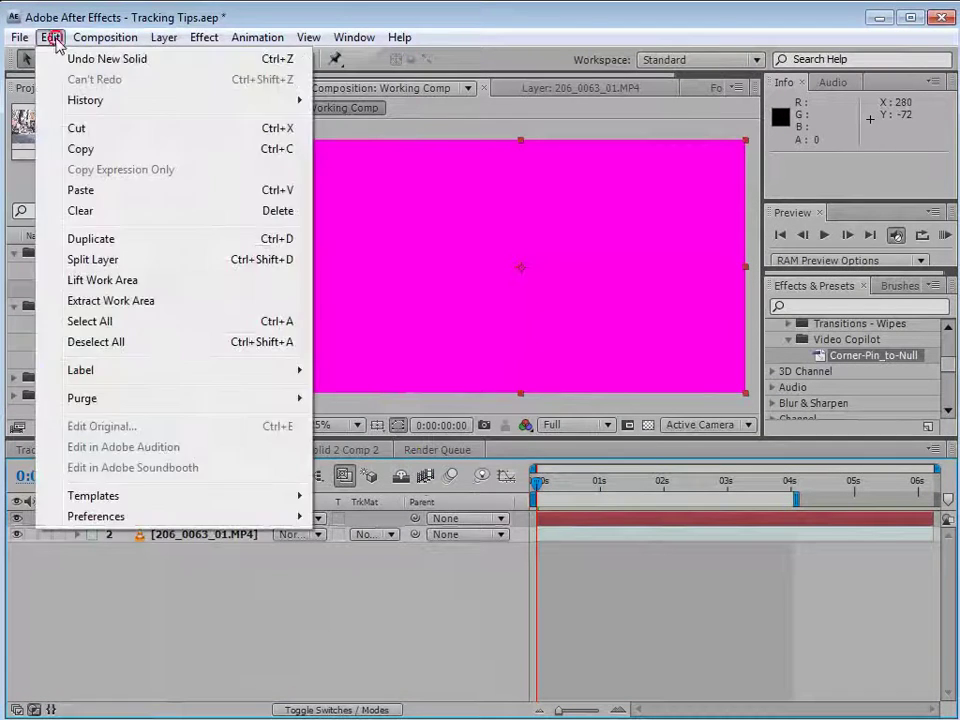
left_click(76, 191)
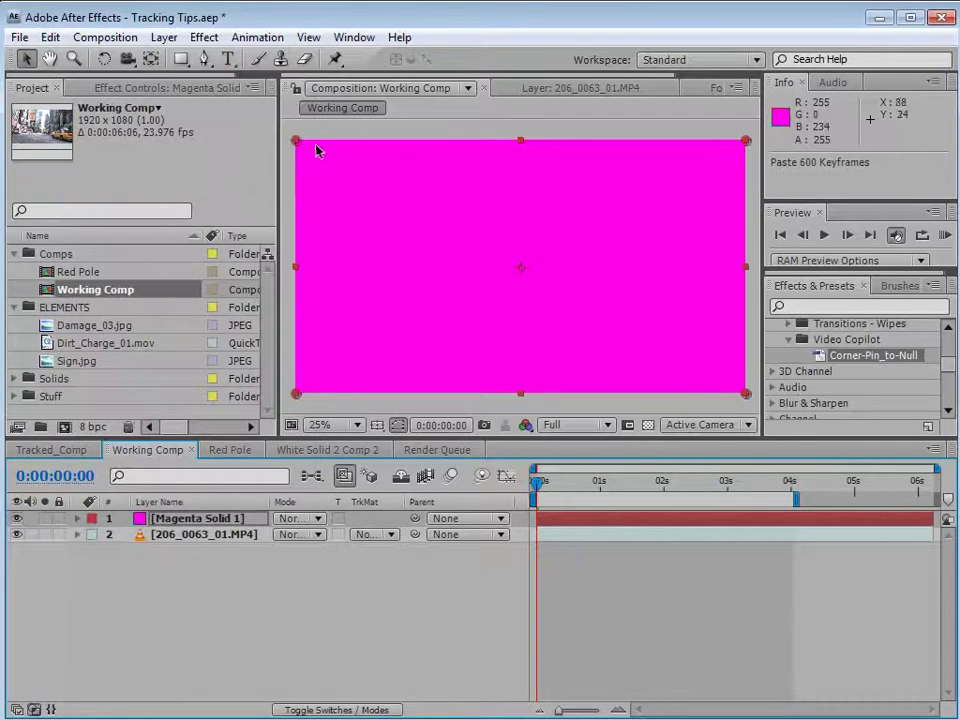
left_click(110, 90)
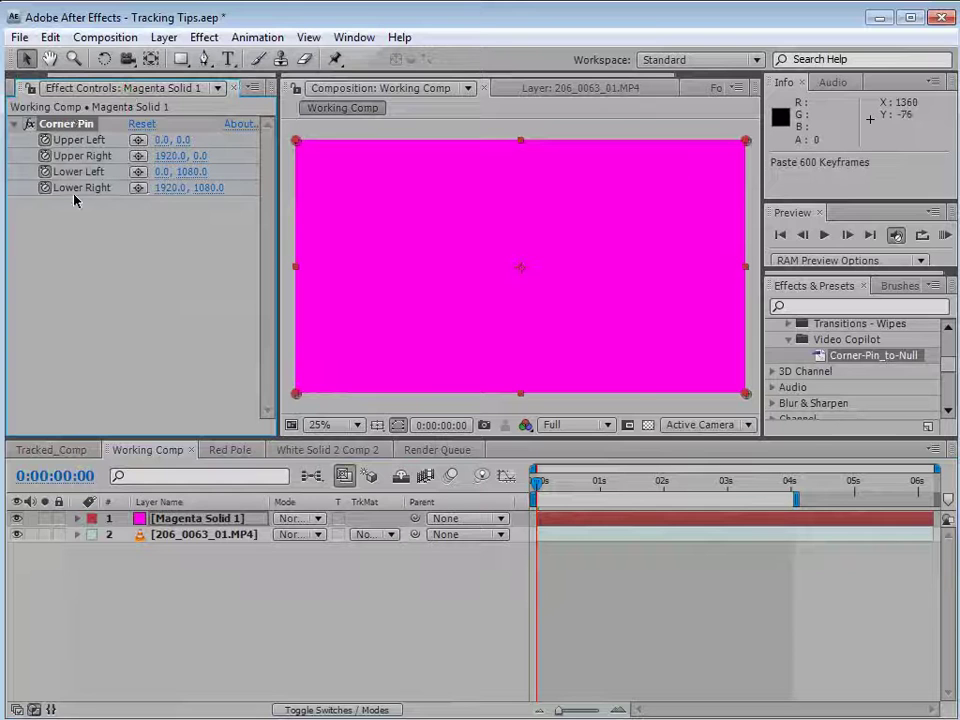
left_click(566, 521)
key("u")
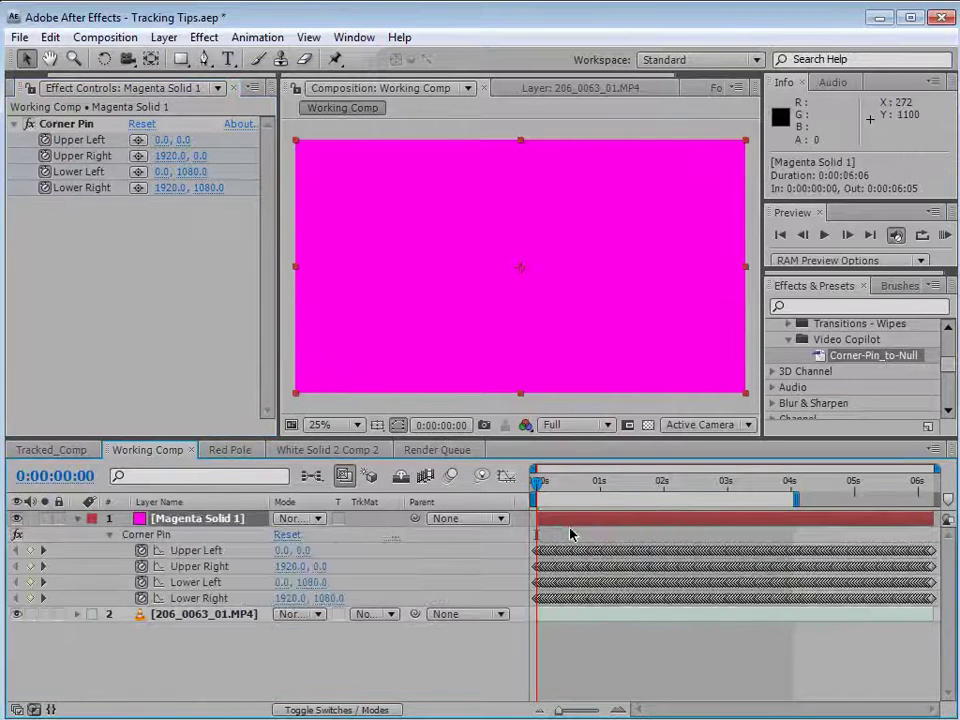
left_click(610, 664)
left_click_drag(548, 496, 624, 490)
key("Home")
left_click(366, 195)
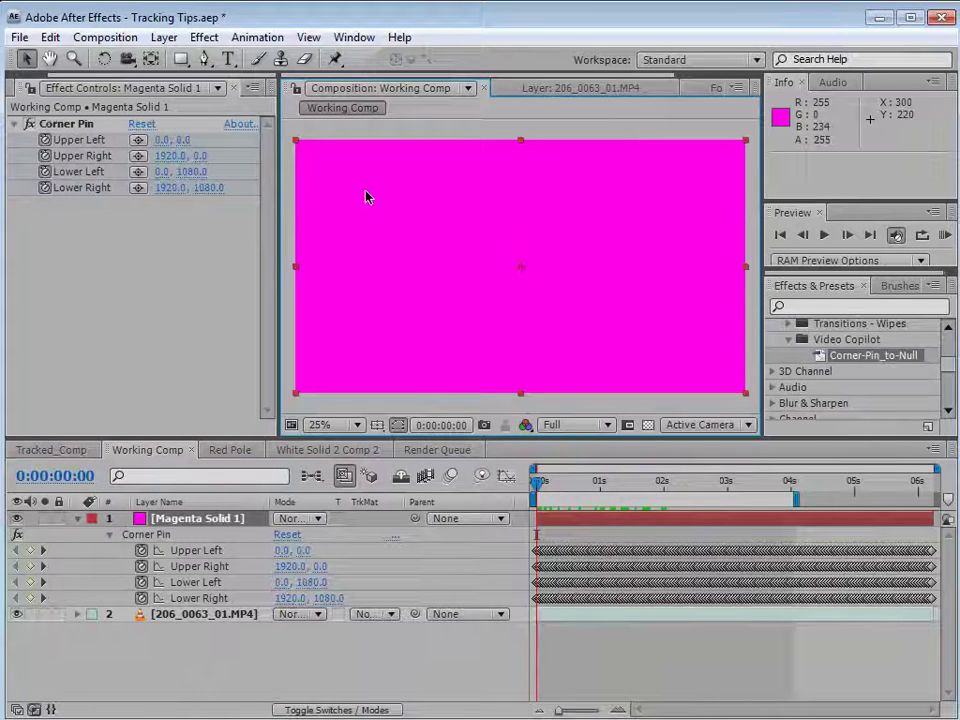
left_click(76, 519)
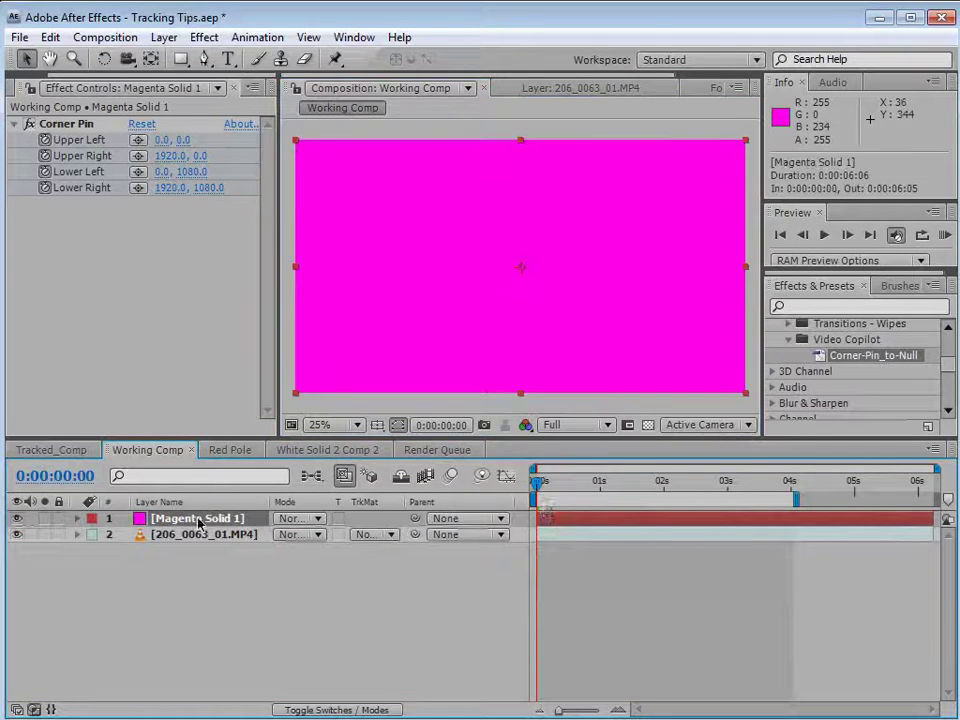
- Pre-compose the magenta solid into a new comp named Tracking Comp
left_click(162, 37)
left_click(231, 703)
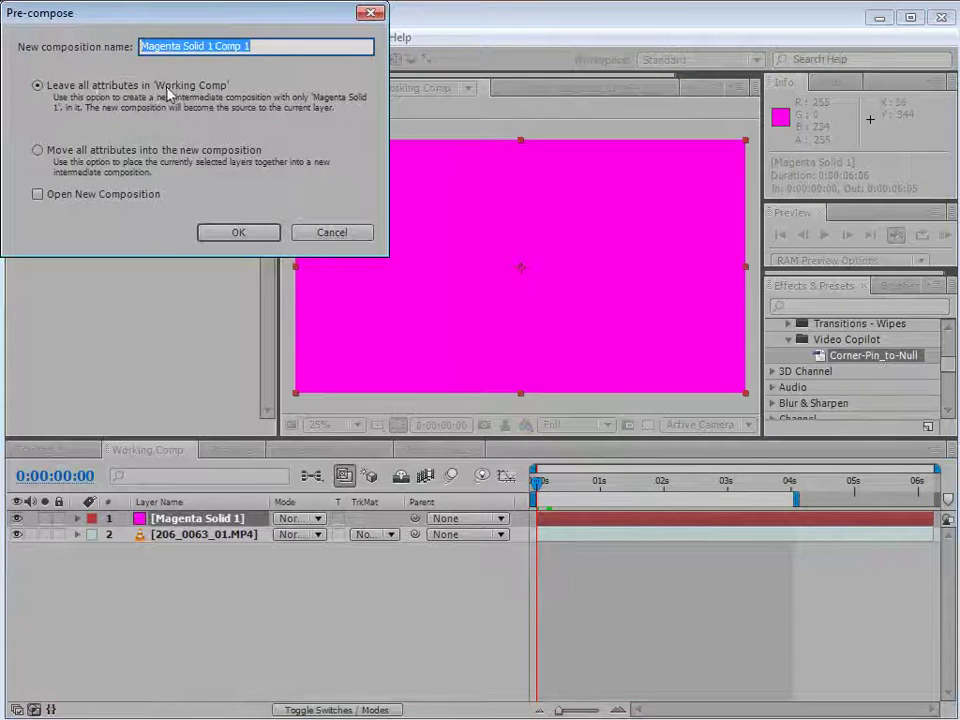
left_click_drag(90, 14, 265, 191)
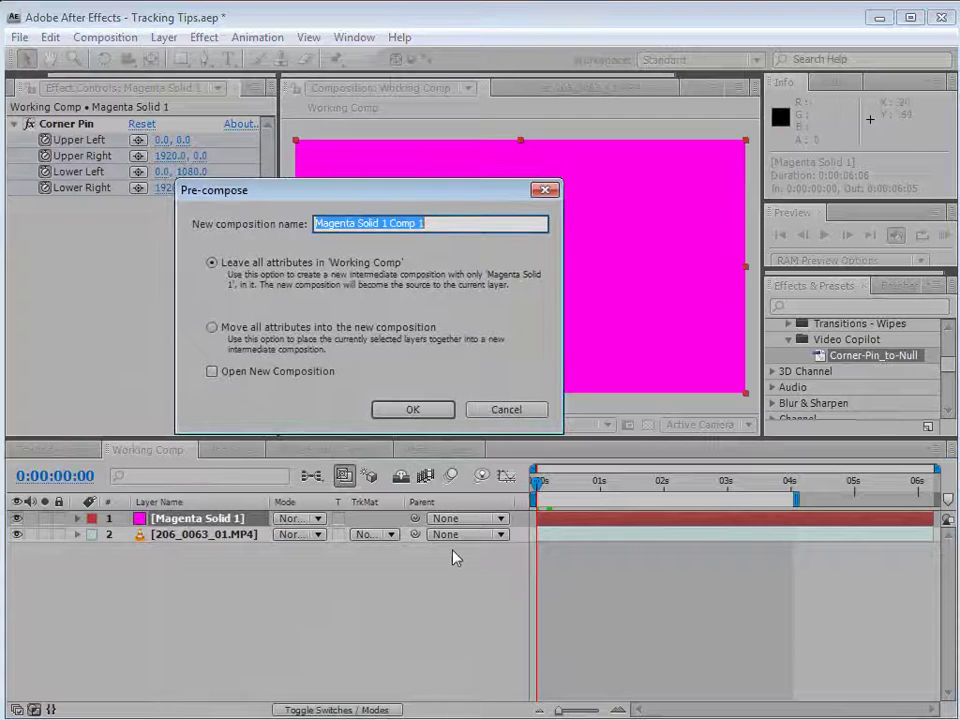
type("Tracking Comp")
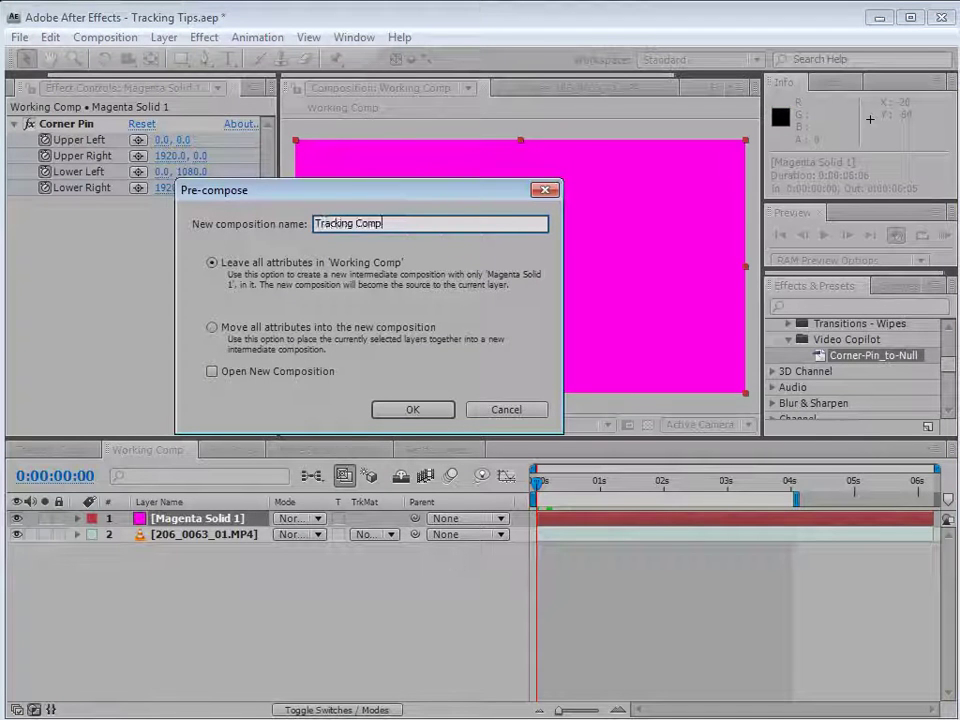
left_click(412, 410)
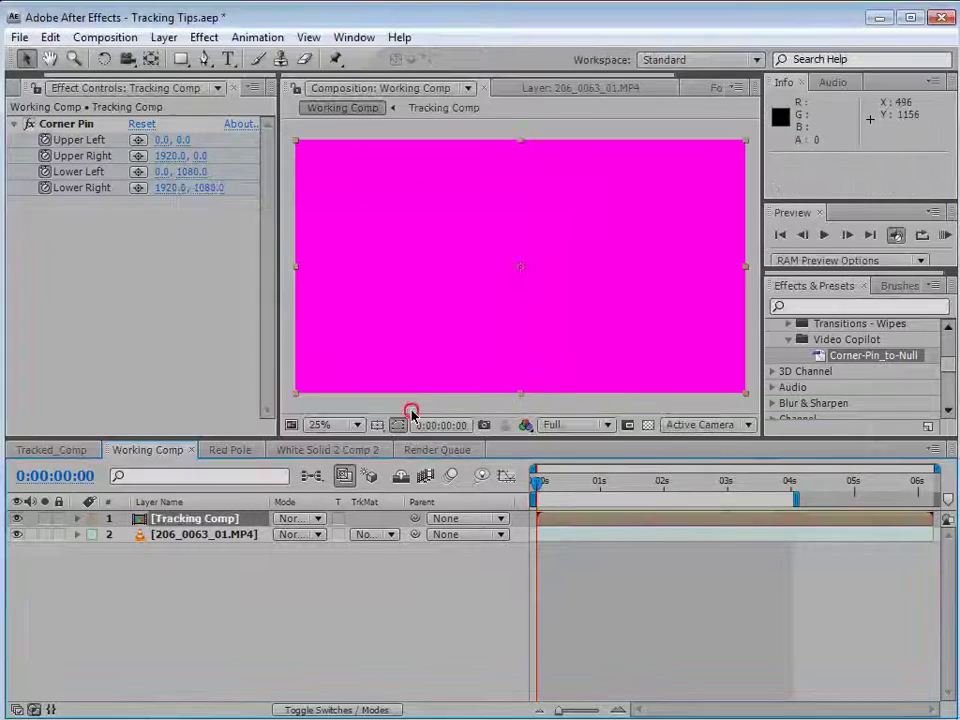
- Copy the street footage into Tracking Comp and set it as a guide layer
left_click(230, 535)
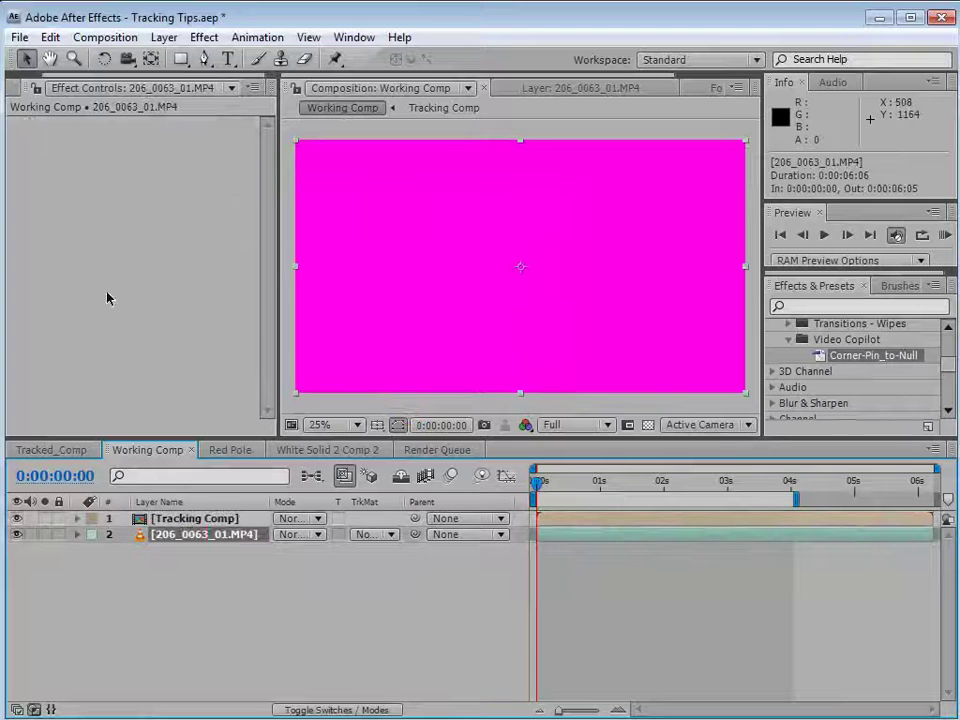
left_click(50, 37)
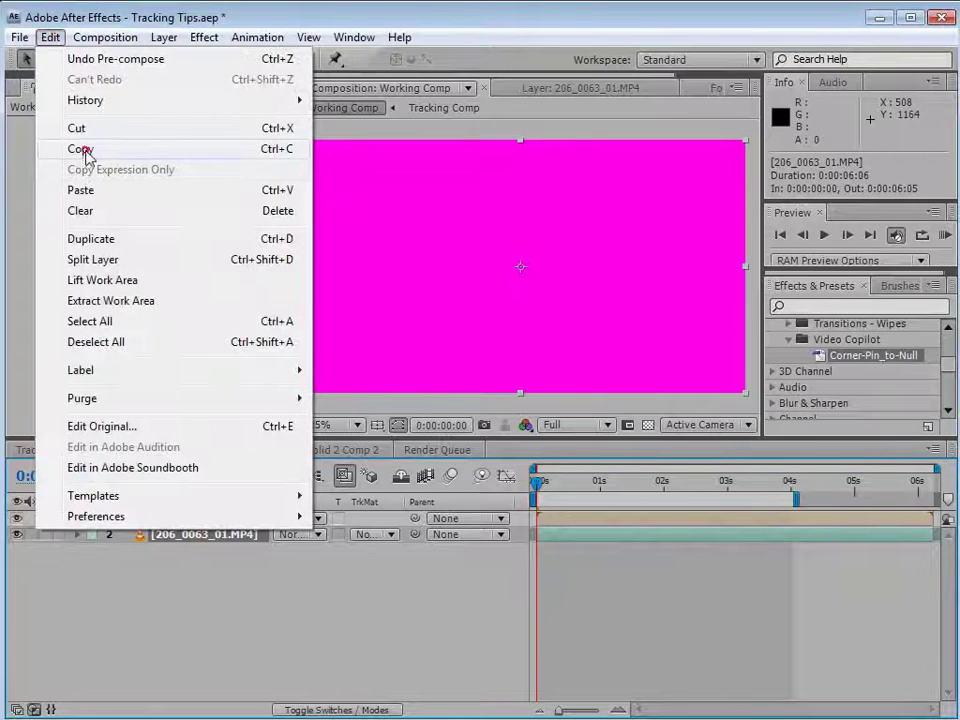
left_click(82, 150)
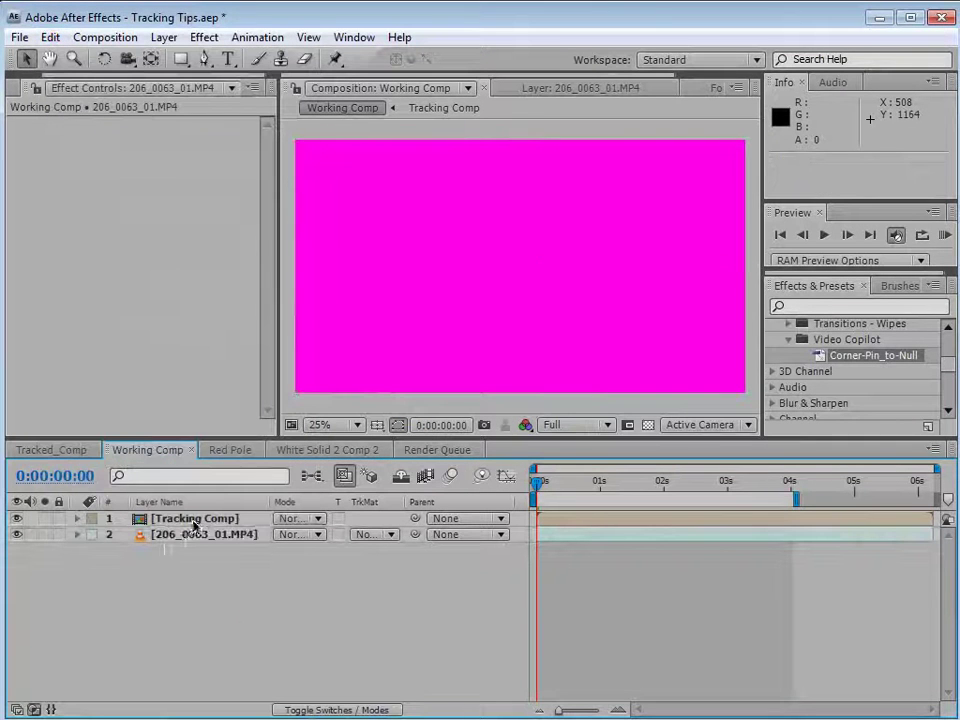
double_click(195, 520)
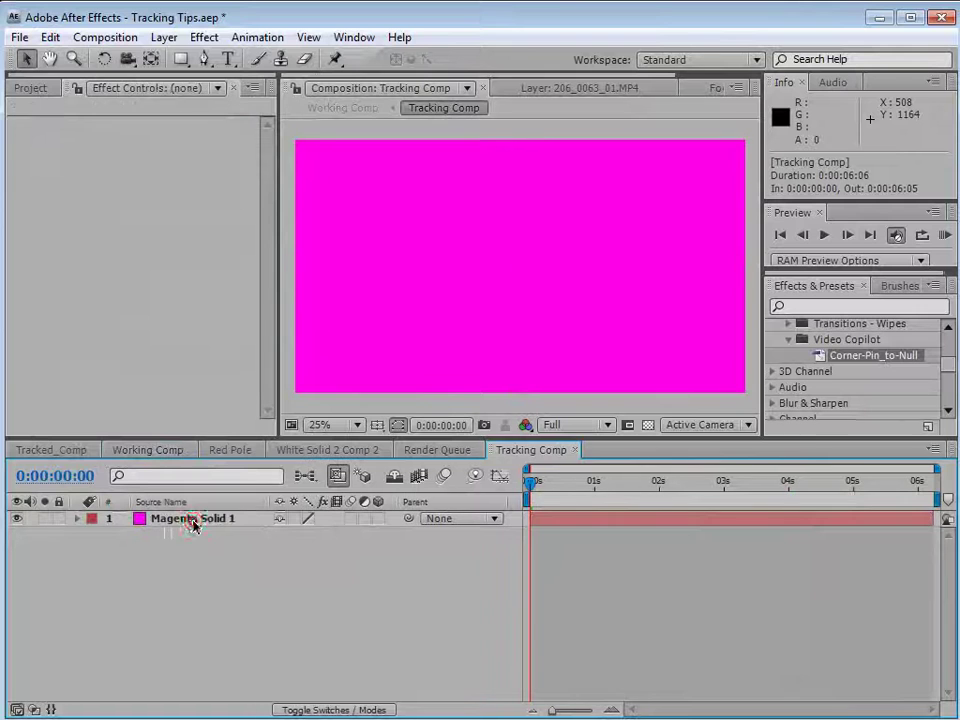
left_click(50, 37)
left_click(92, 190)
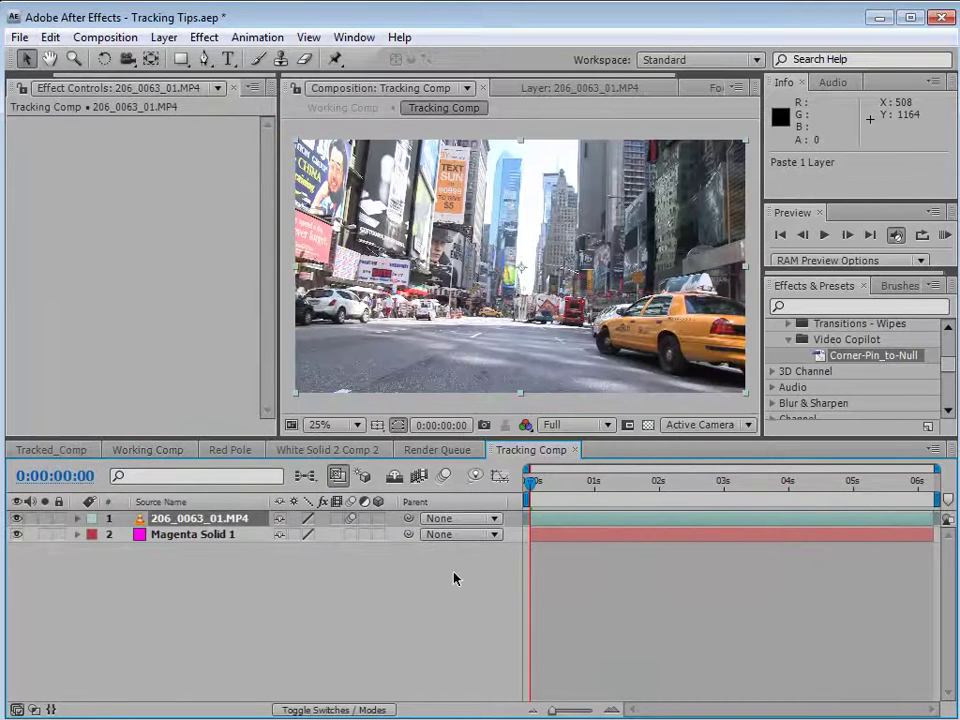
left_click_drag(380, 440, 380, 392)
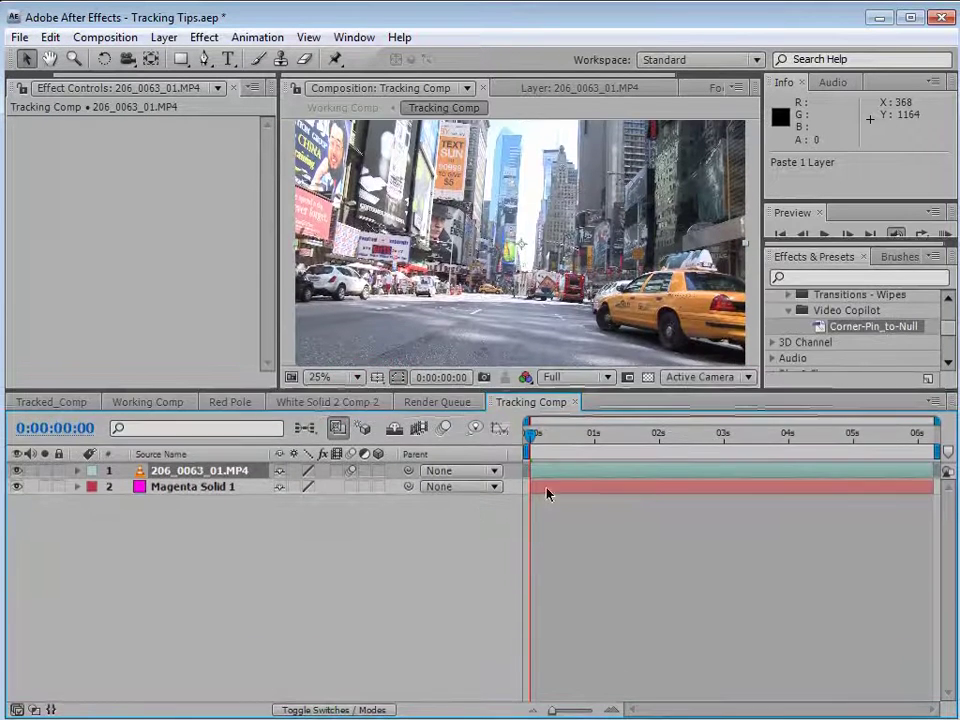
right_click(537, 481)
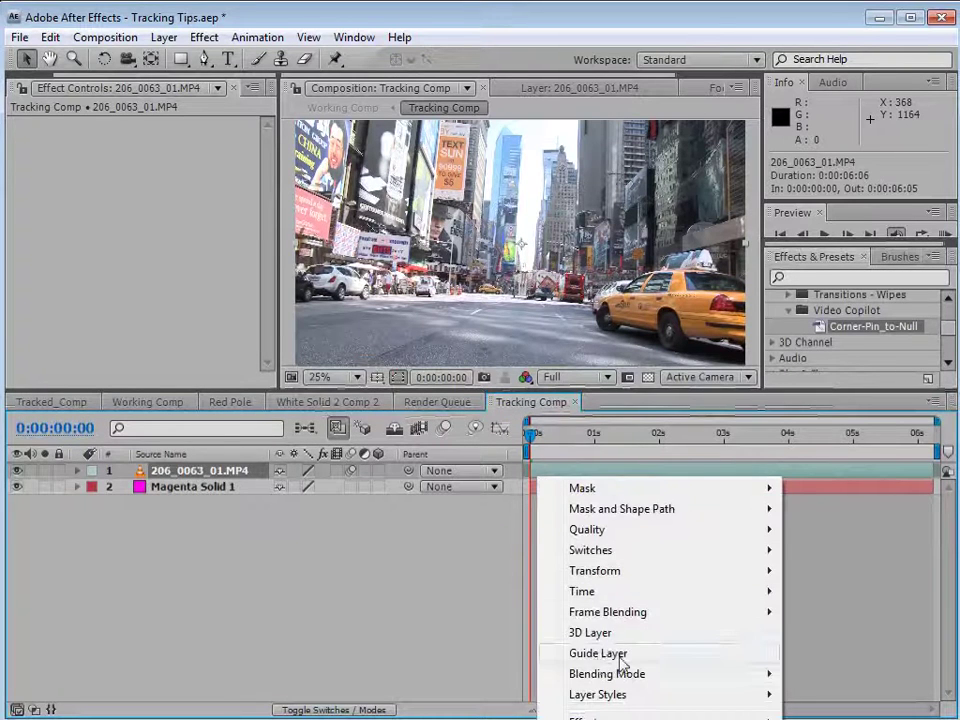
left_click(622, 654)
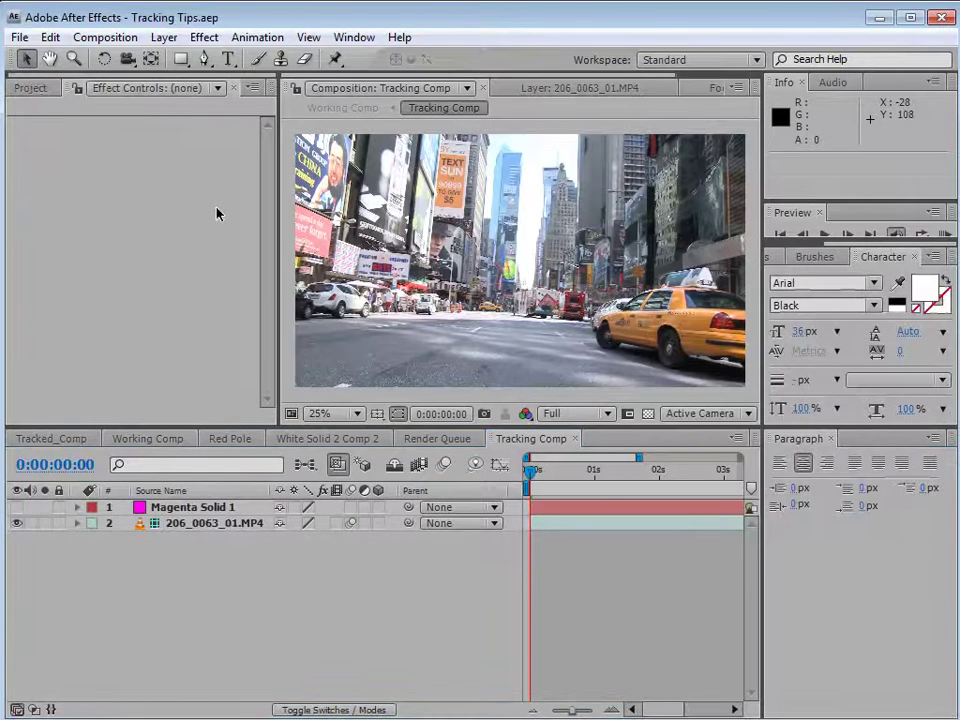
- Add the DANGER AHEAD text layer in Tracking Comp and enlarge it
left_click(228, 58)
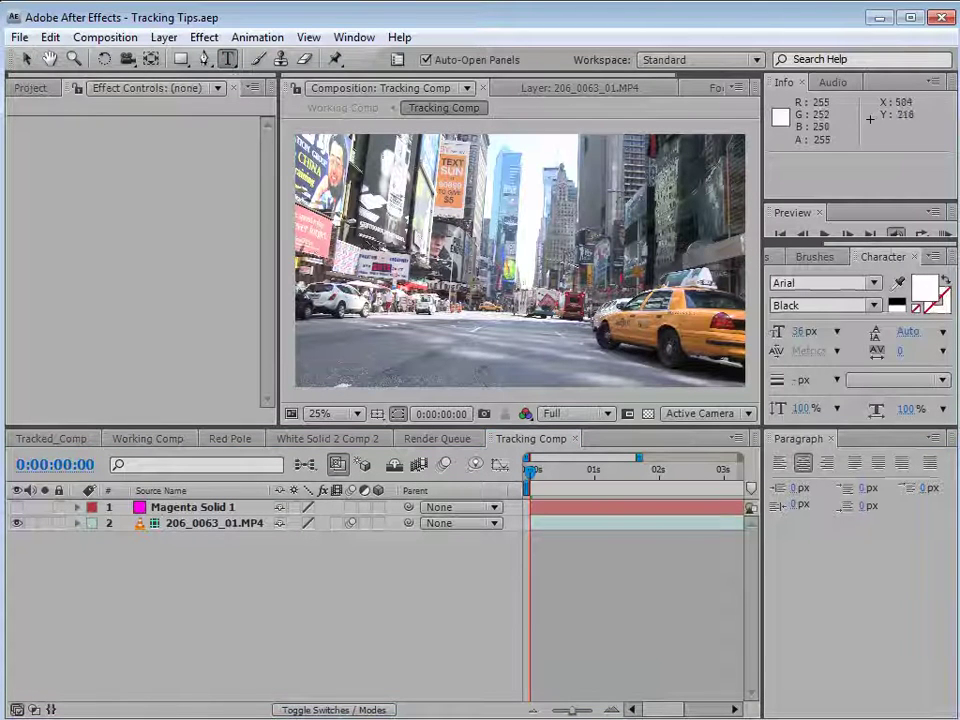
left_click(688, 244)
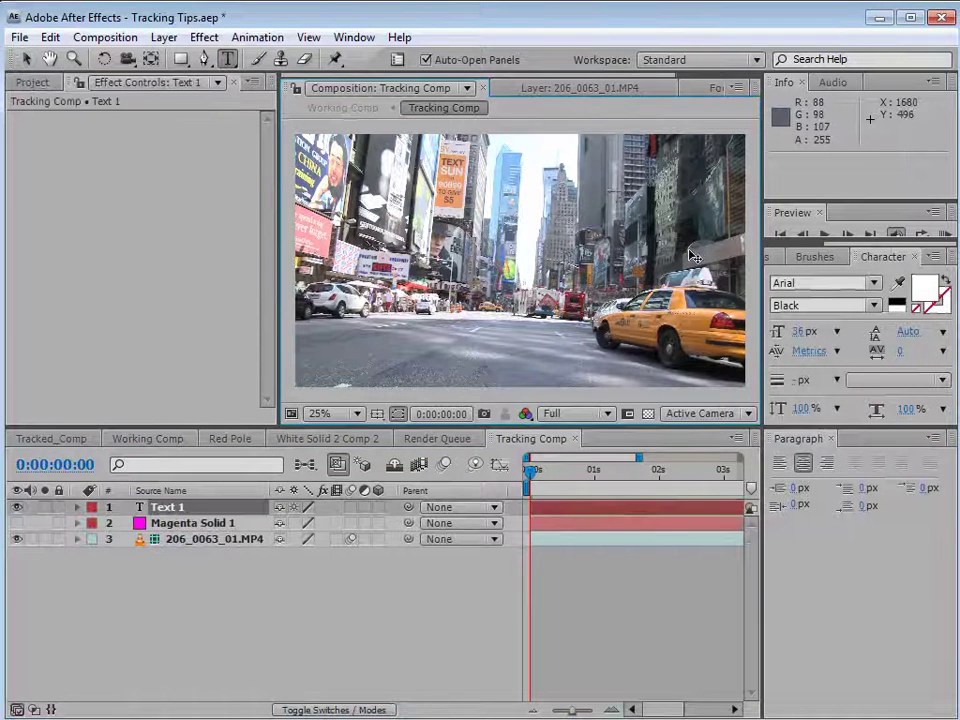
type("Tracking")
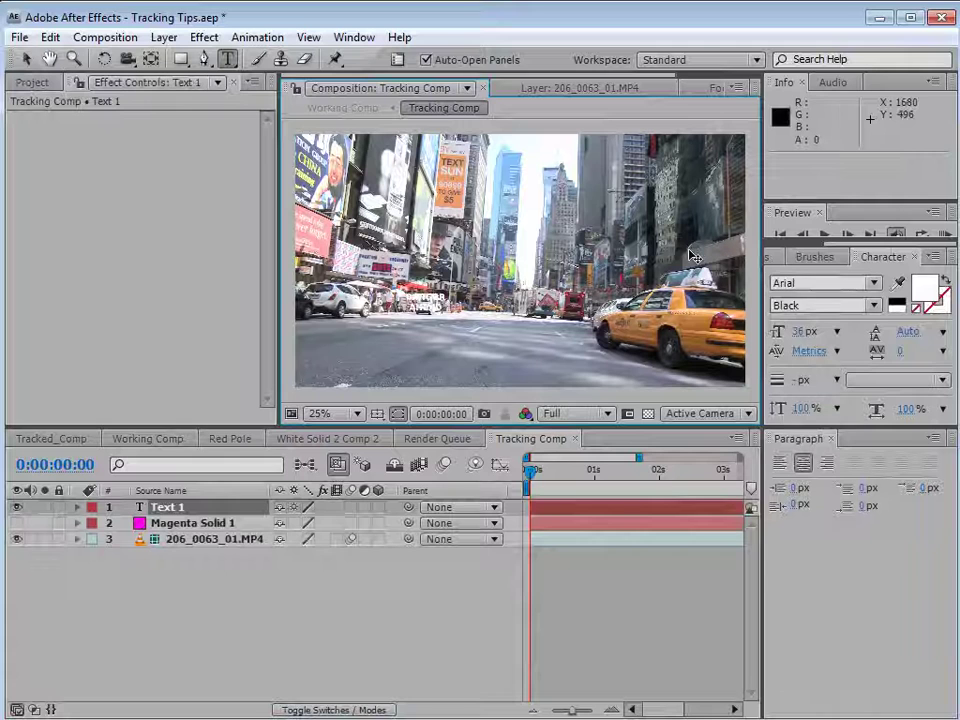
left_click(27, 58)
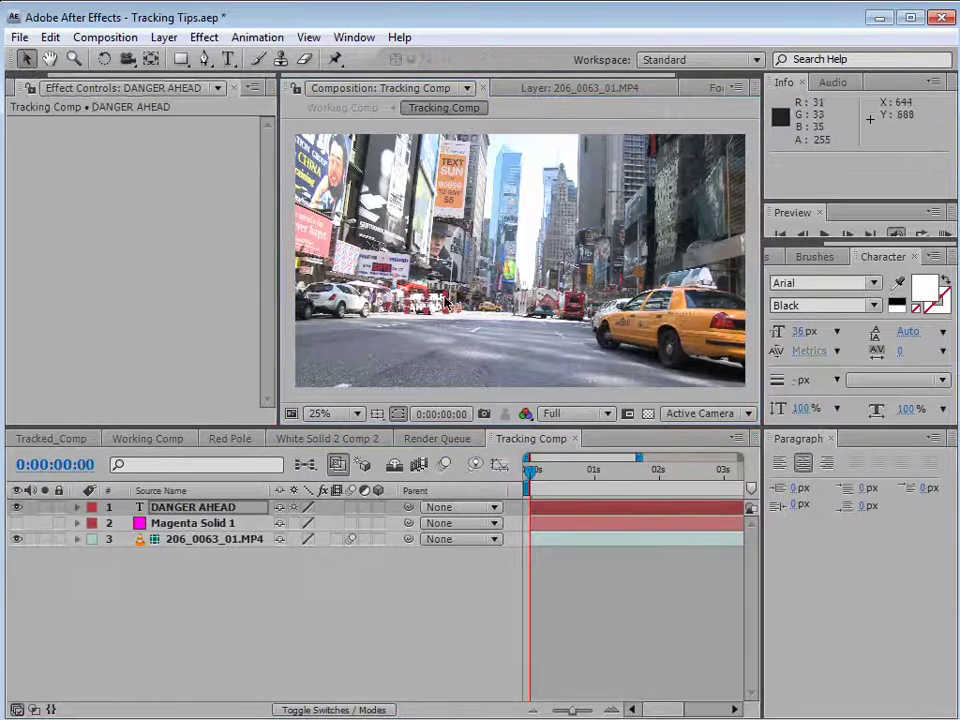
left_click_drag(452, 300, 515, 345)
left_click_drag(474, 300, 584, 346)
- Make the DANGER AHEAD text a 3D layer and tilt it back
left_click(378, 507)
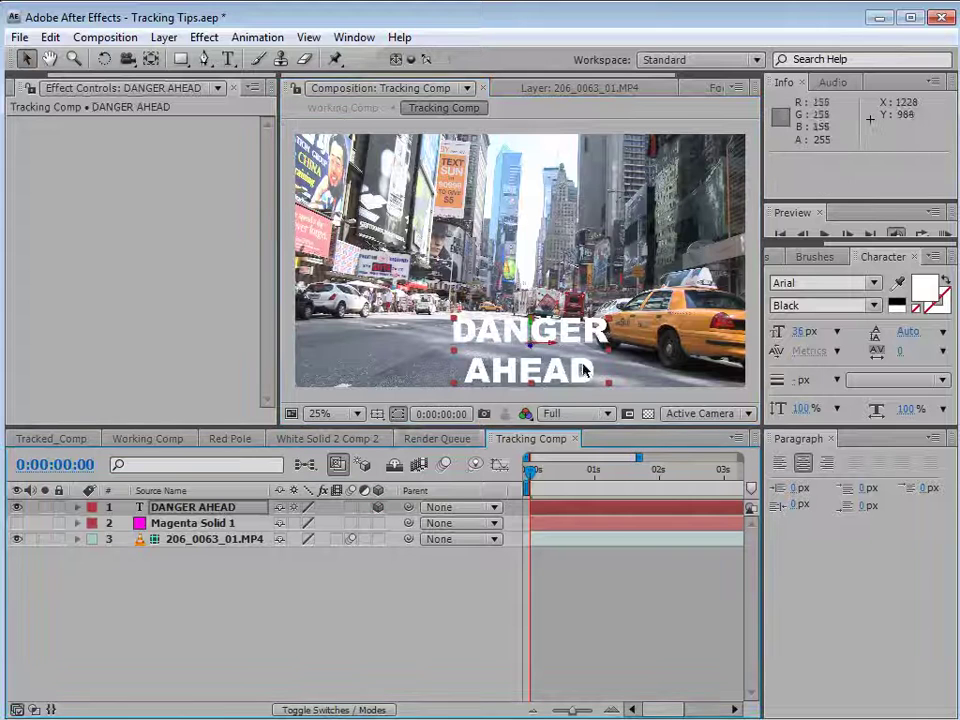
key("w")
left_click_drag(541, 343, 540, 300)
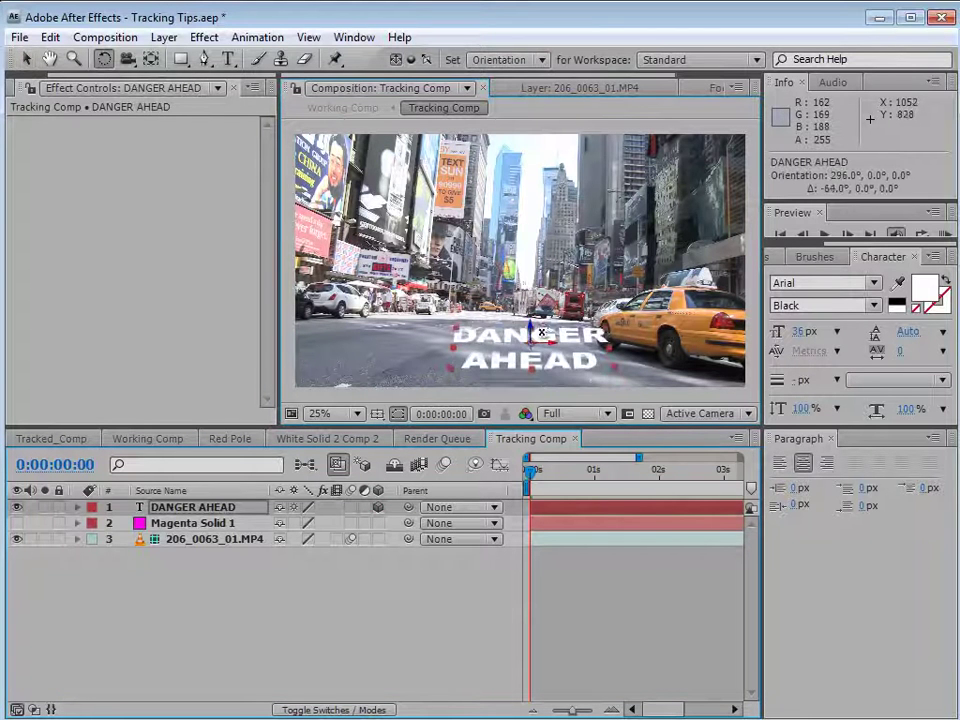
- Add a new camera with the 20mm lens preset
left_click(164, 37)
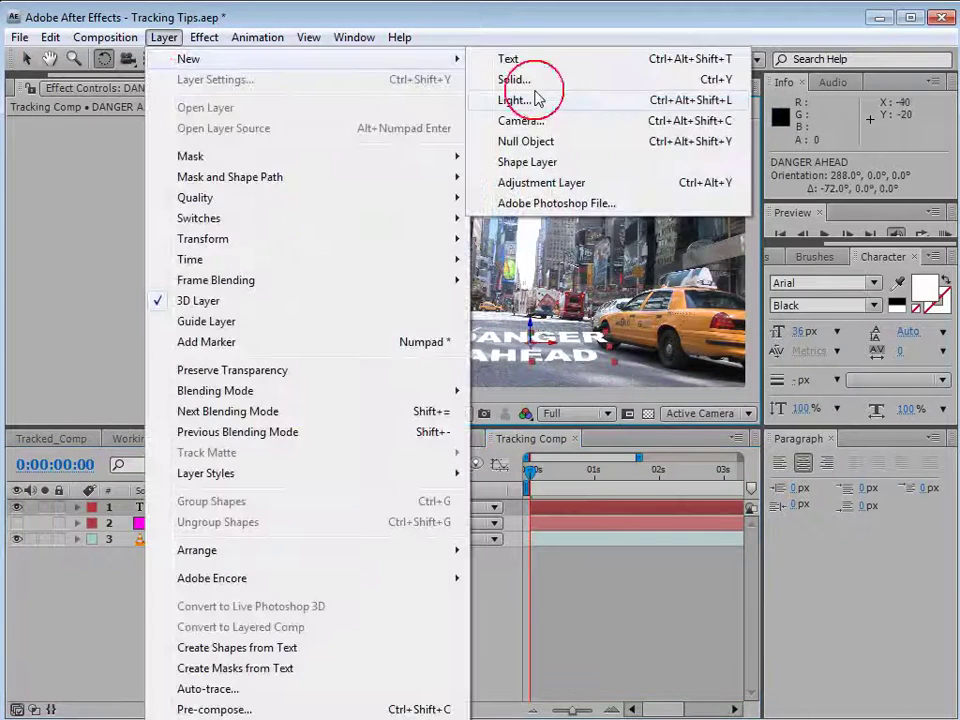
left_click(497, 120)
left_click(442, 101)
left_click(381, 170)
left_click(495, 446)
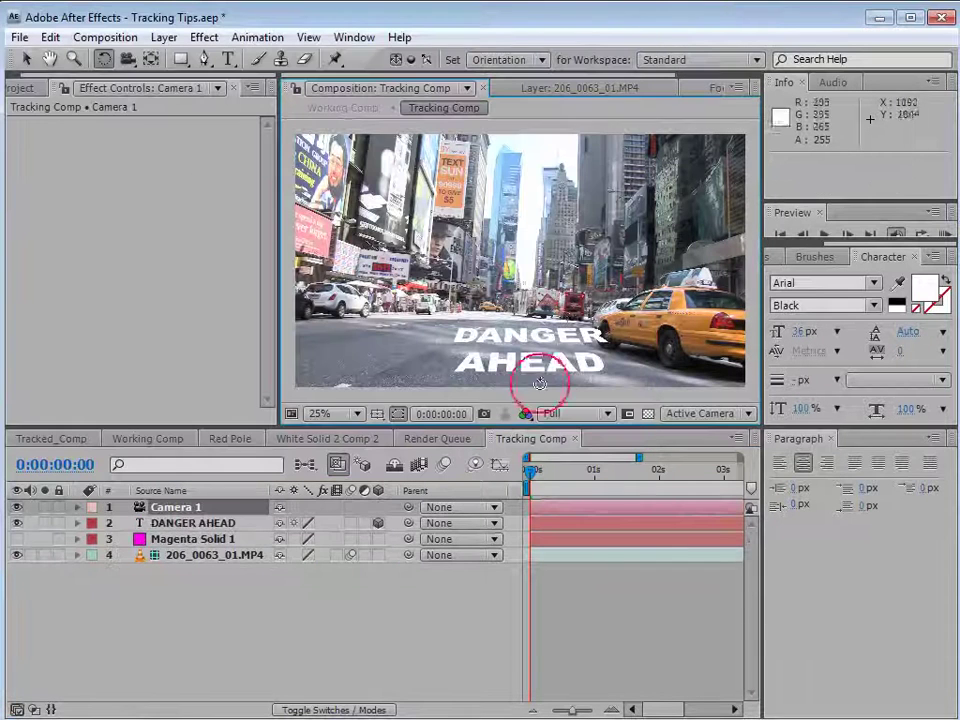
- Rotate the DANGER AHEAD text to lie flat on the road and check it without the footage
left_click(193, 523)
mouse_move(541, 345)
left_mouse_down()
mouse_move(545, 325)
mouse_move(517, 375)
mouse_move(590, 360)
mouse_move(540, 355)
left_mouse_up()
key("v")
key("w")
left_click(597, 566)
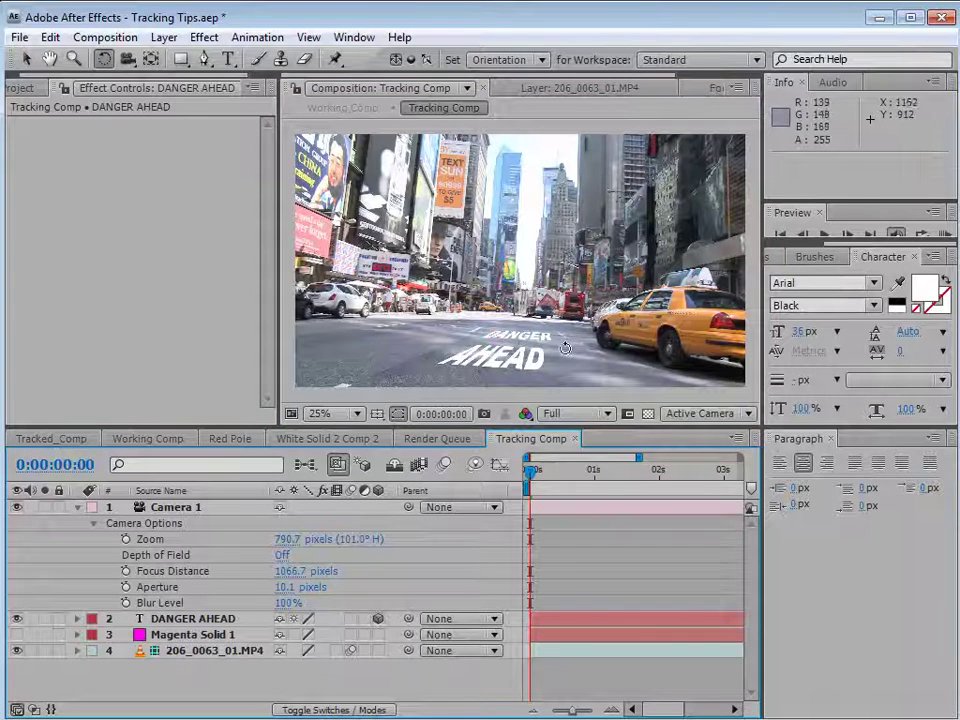
left_click(16, 650)
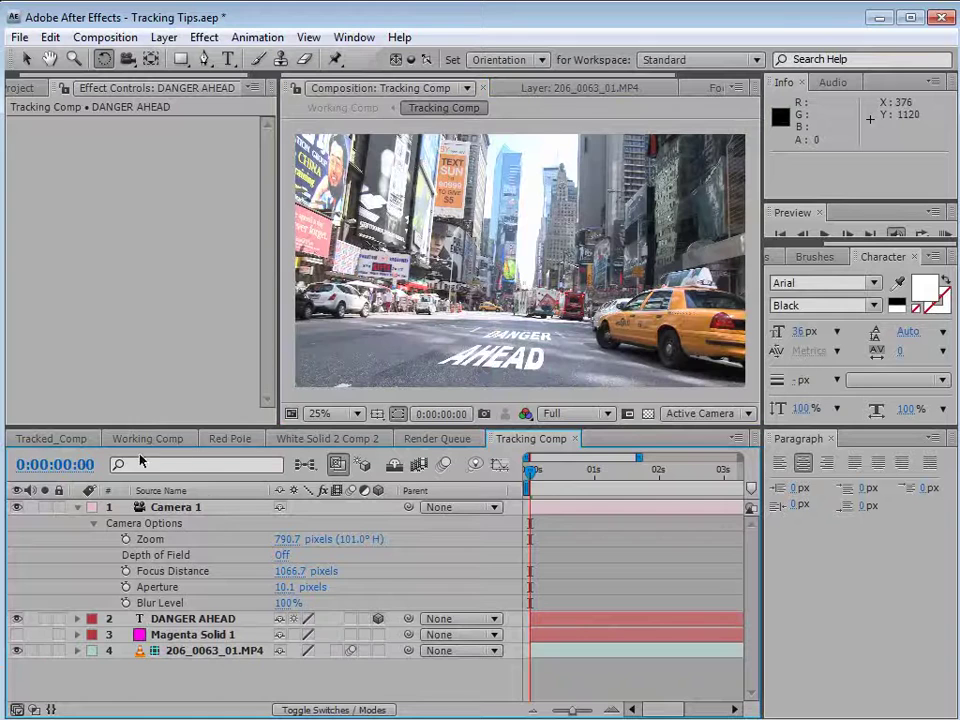
left_click(139, 439)
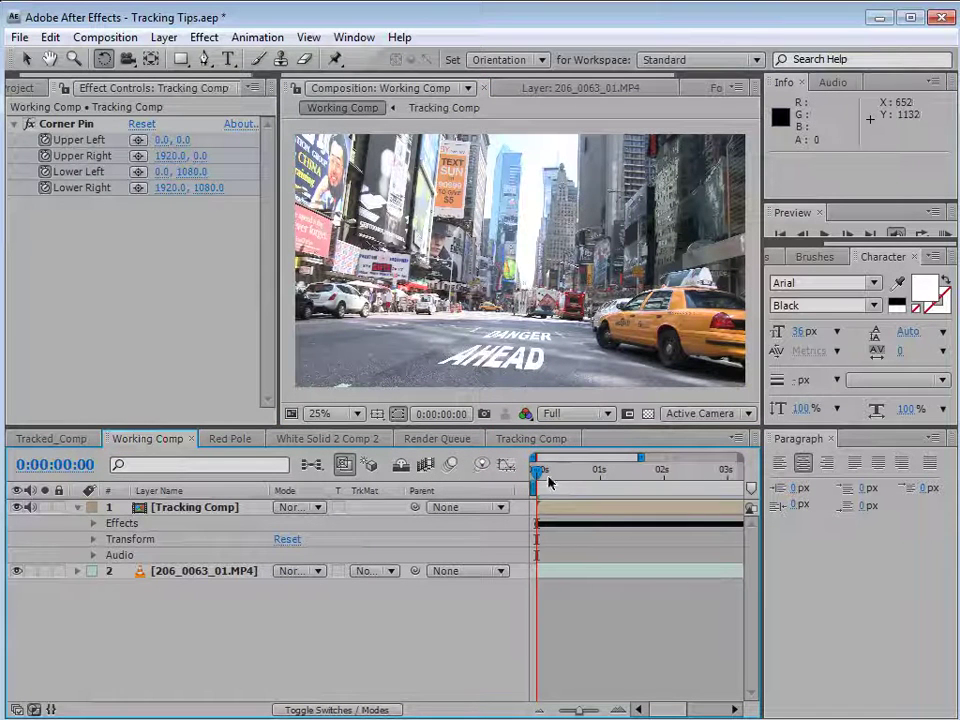
- Blend the Tracking Comp layer in Overlay mode at 74% opacity
mouse_move(548, 483)
left_mouse_down()
mouse_move(606, 486)
mouse_move(533, 495)
left_mouse_up()
left_click(297, 508)
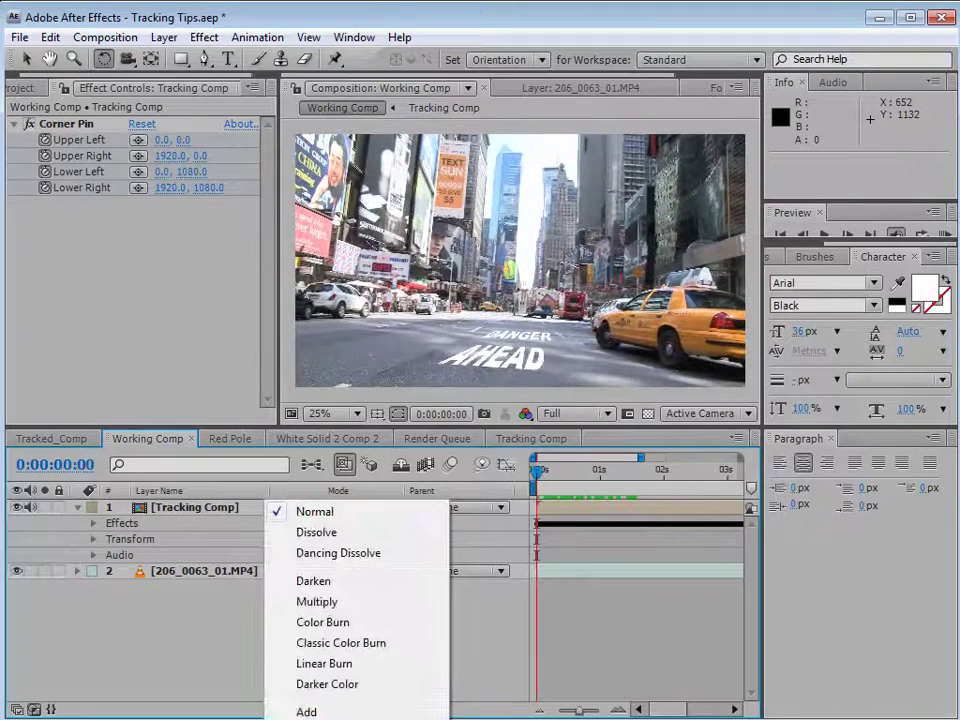
left_click(320, 715)
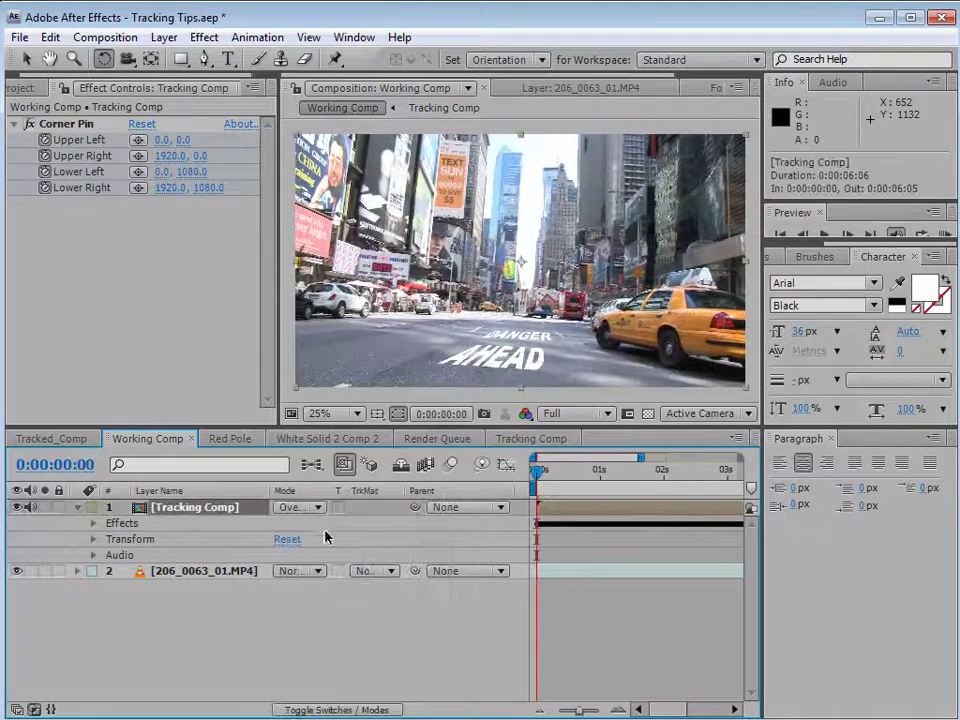
key("t")
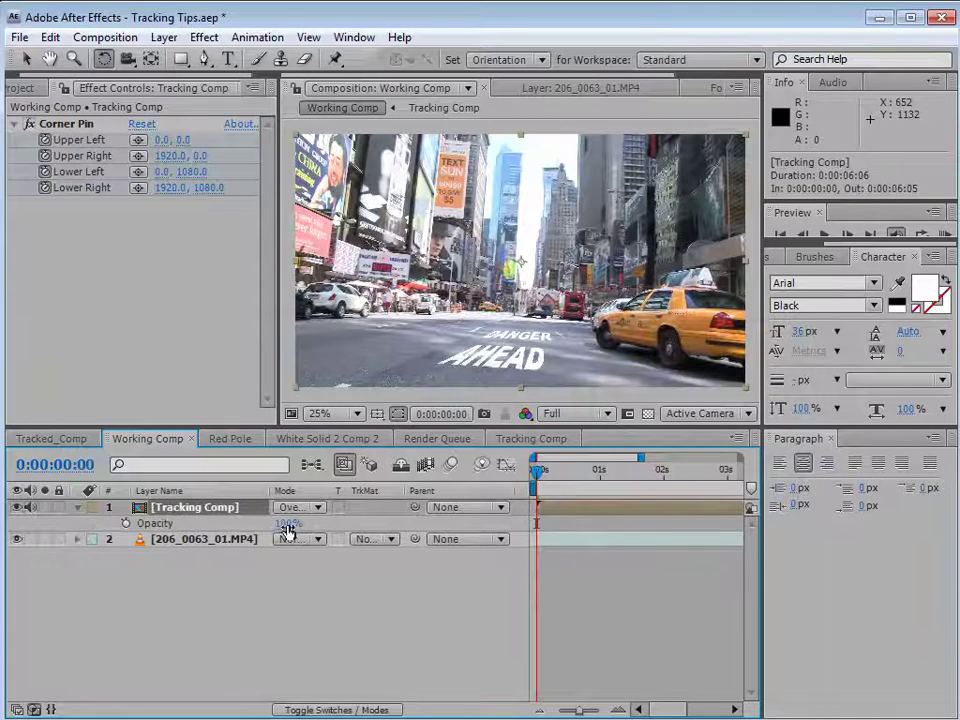
mouse_move(289, 524)
left_mouse_down()
mouse_move(268, 530)
mouse_move(290, 520)
left_mouse_up()
left_click(497, 574)
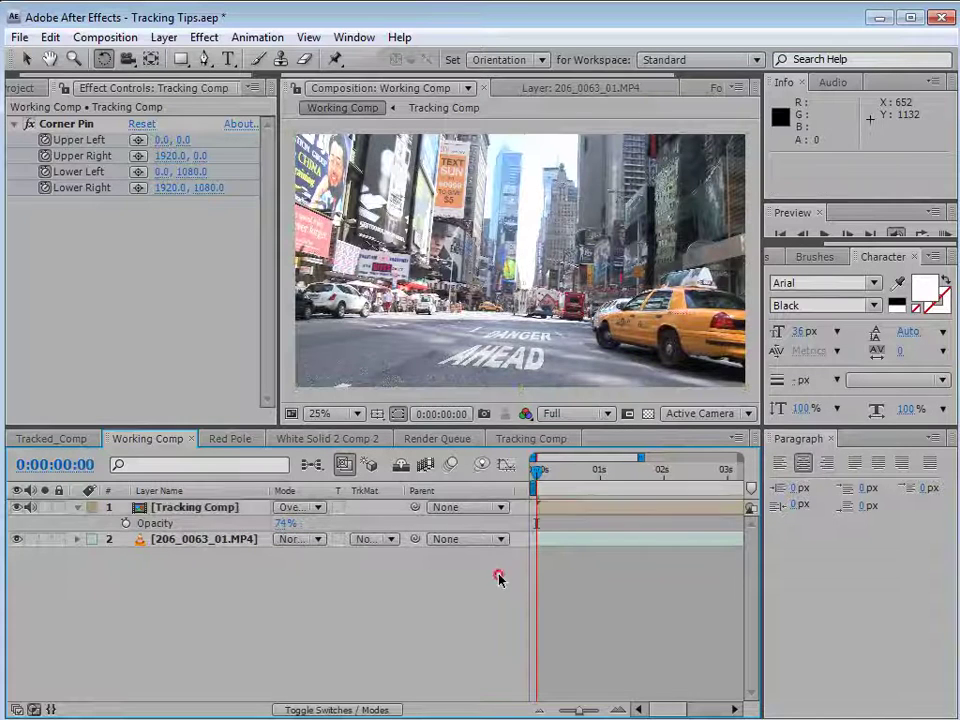
- Preview the composite playback, then place the Red Pole comp into Working Comp
key("grave")
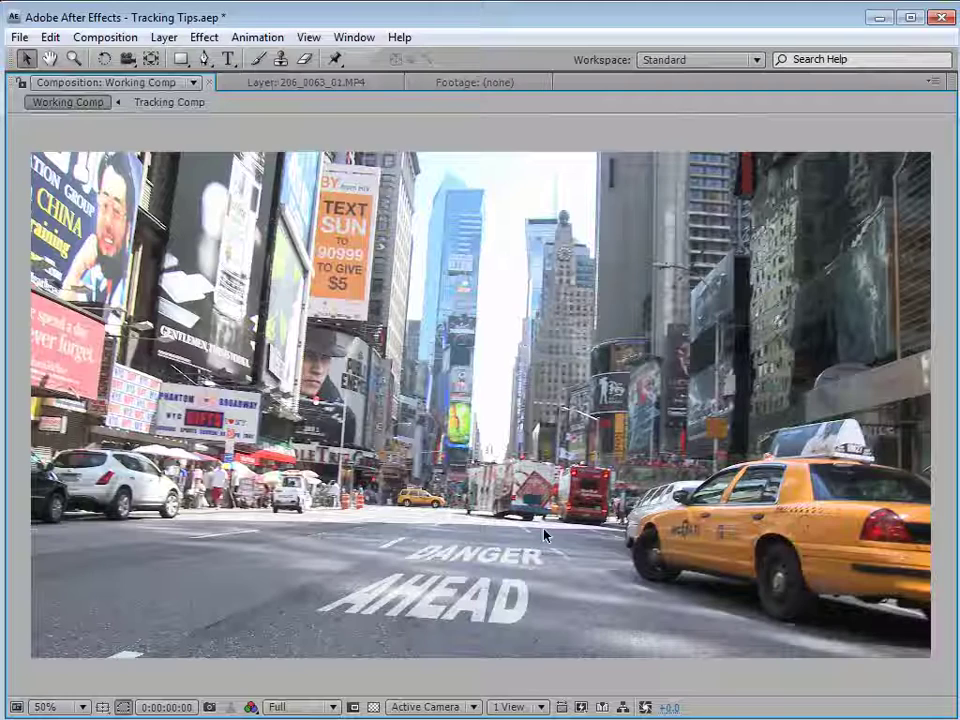
key("space")
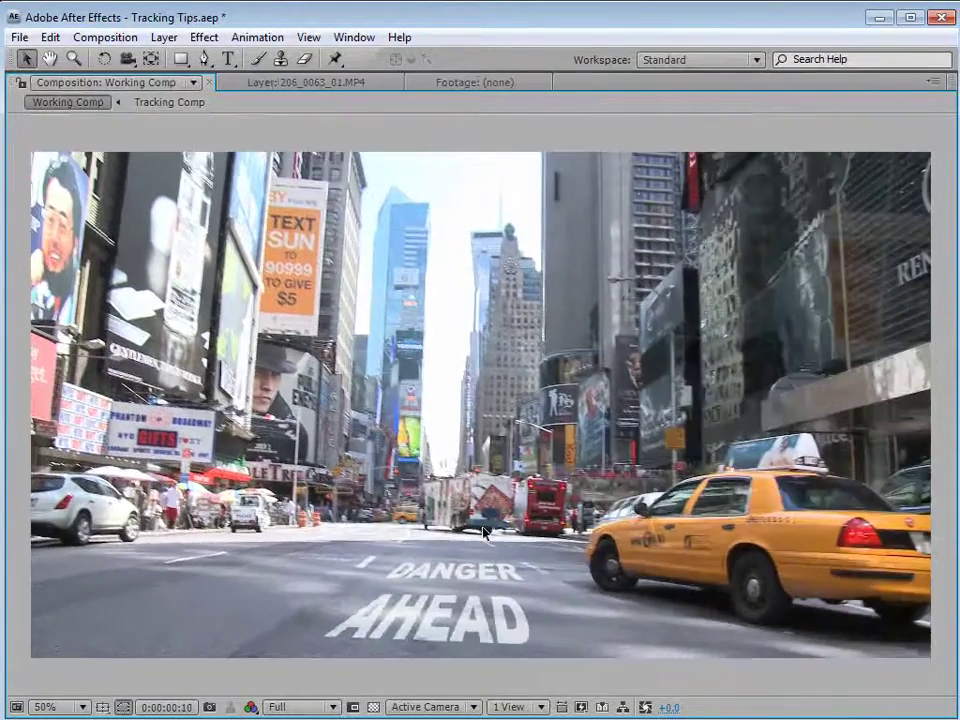
key("space")
key("grave")
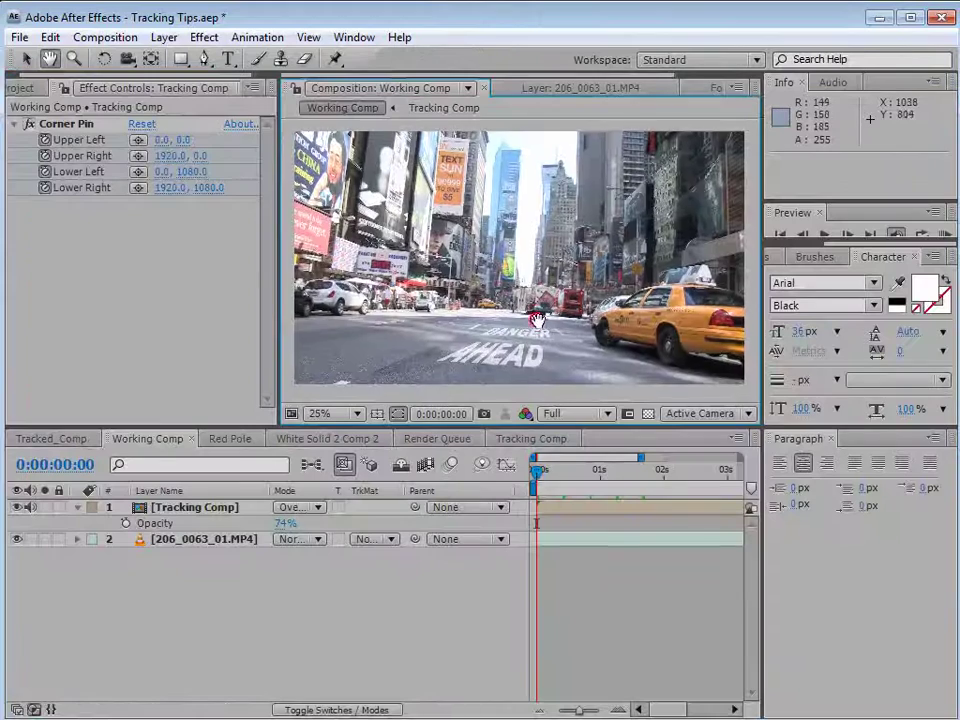
key("space")
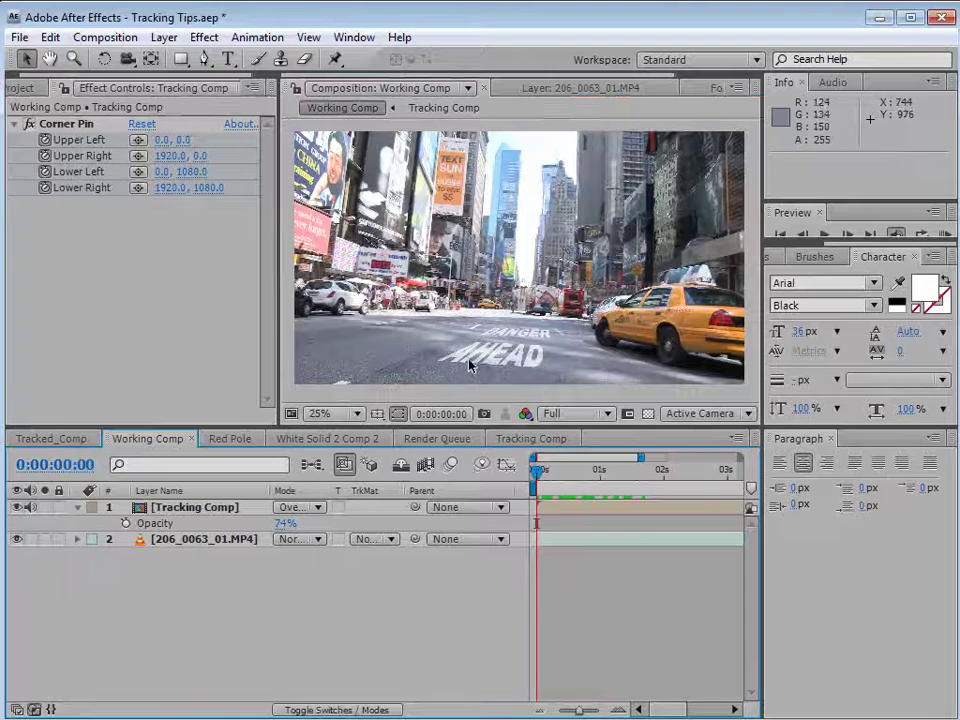
left_click(76, 509)
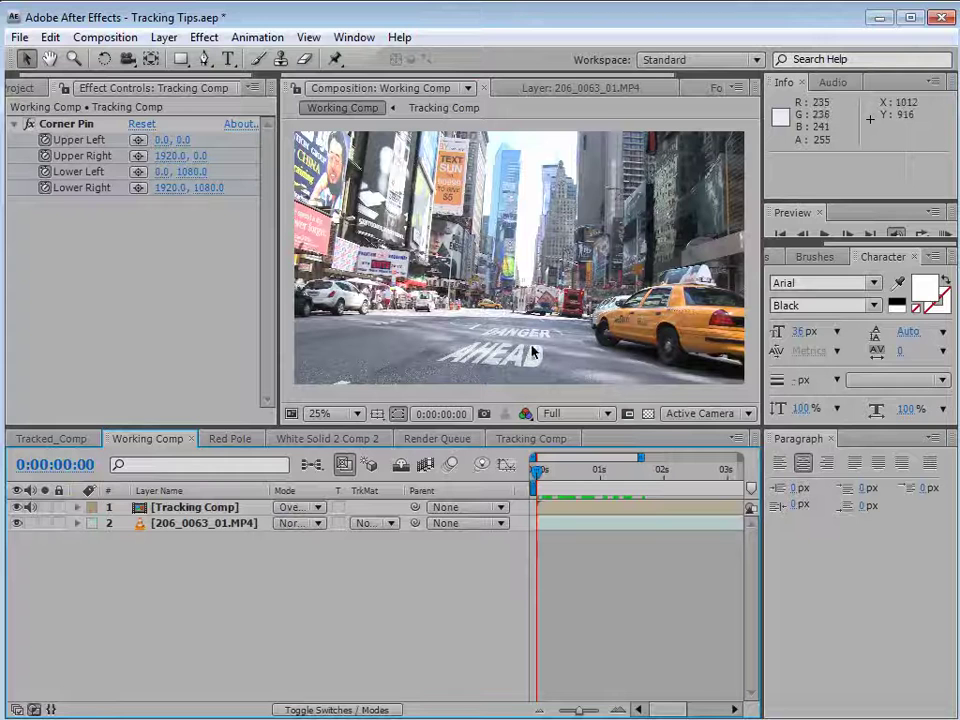
key("ctrl+0")
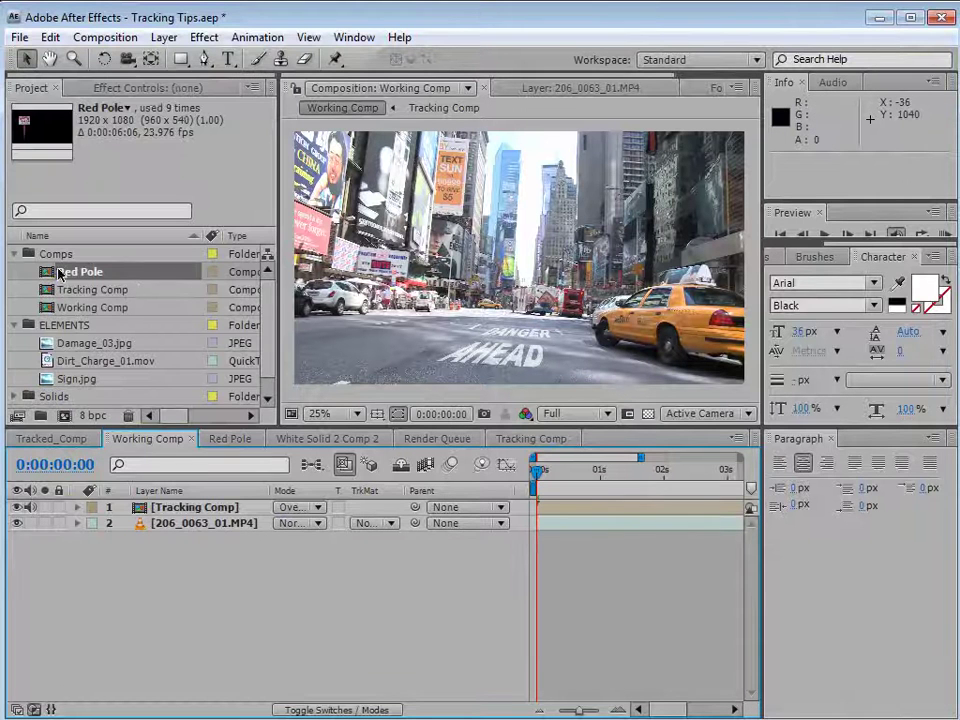
left_click_drag(58, 272, 520, 262)
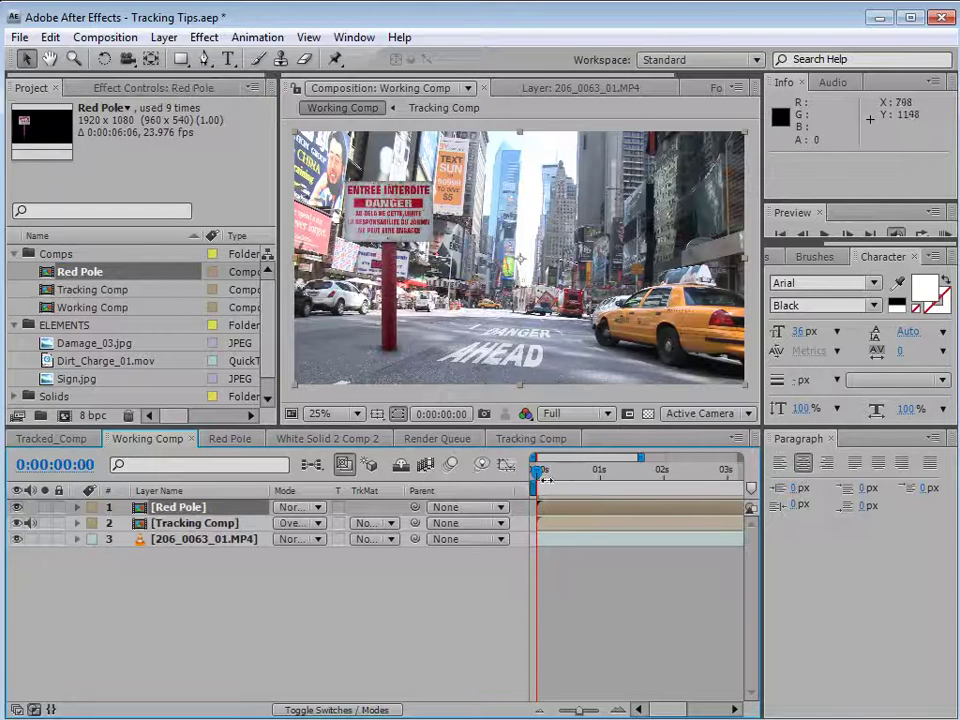
key("KP_0")
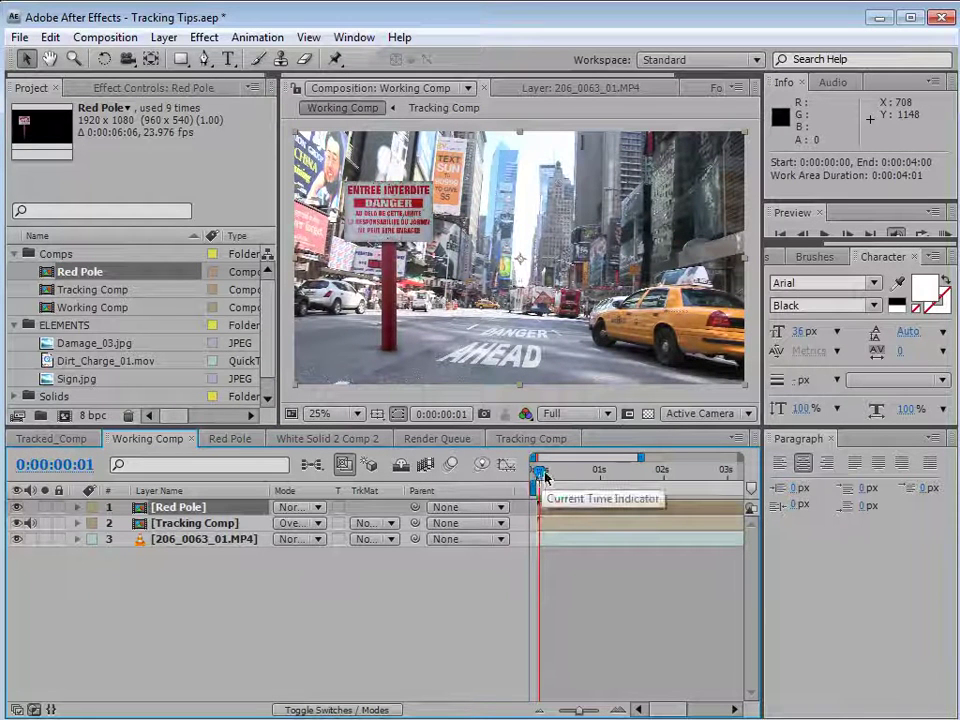
left_click(522, 487)
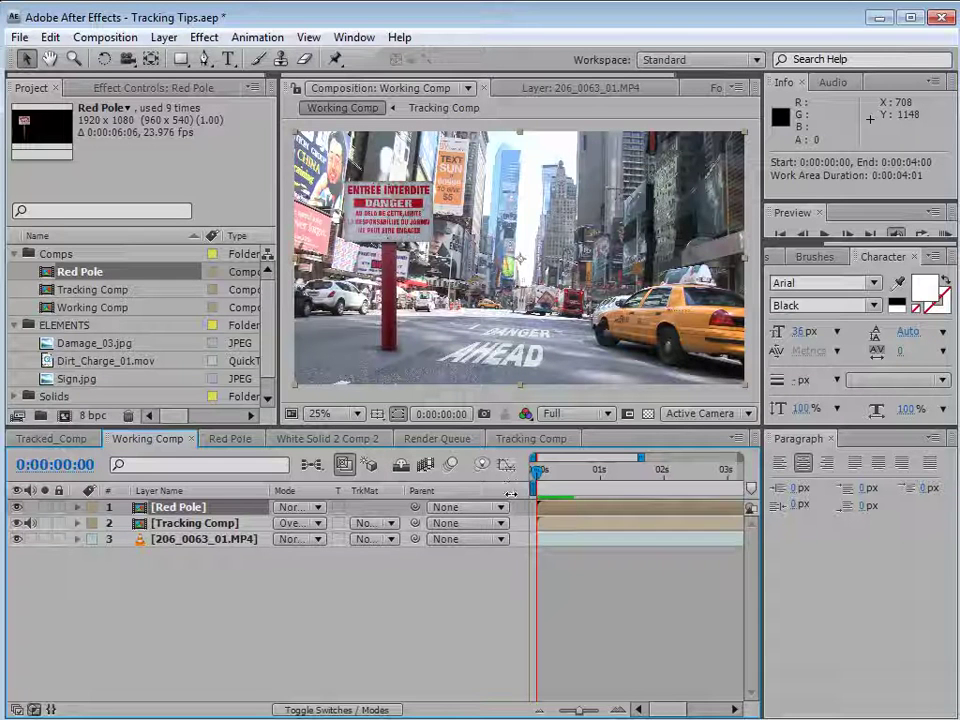
left_click(197, 501)
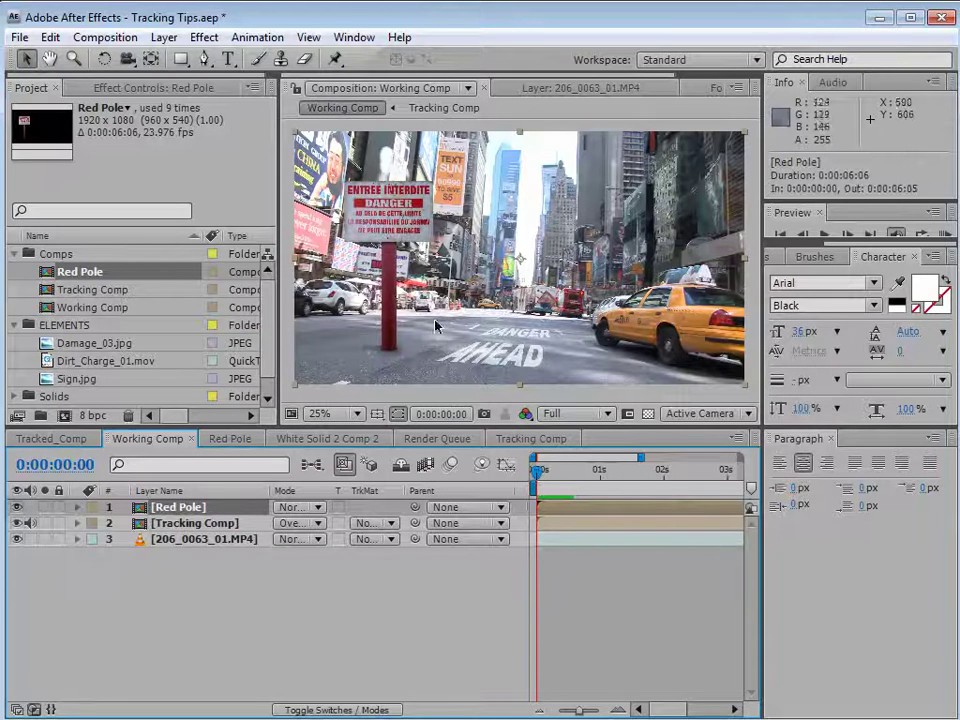
- Hide Red Pole in Working Comp and add the Red Pole comp to Tracking Comp
left_click(187, 513)
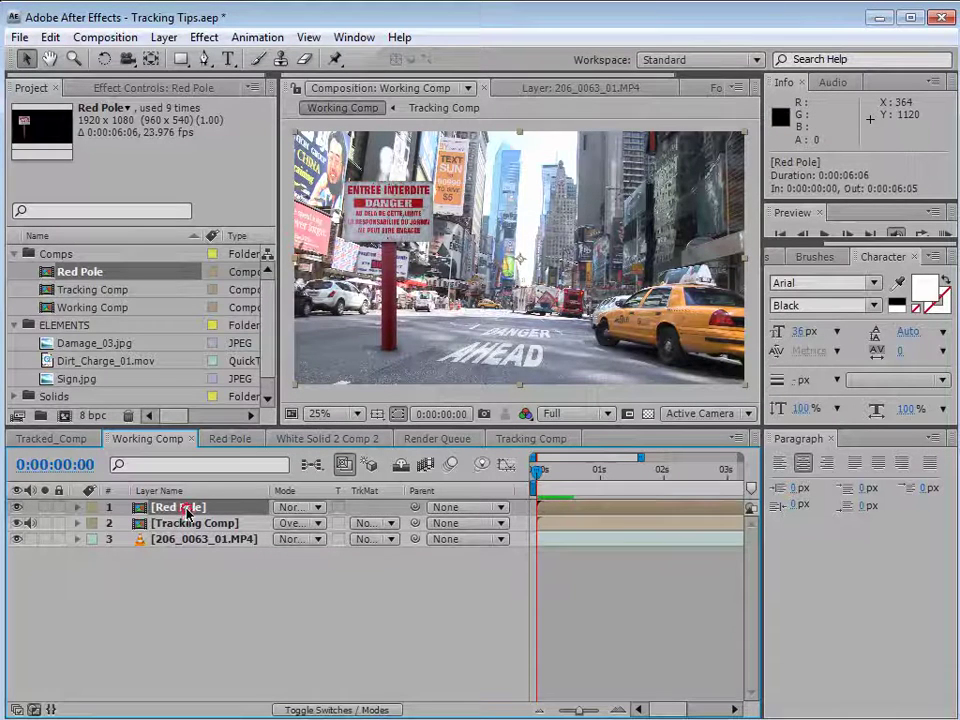
left_click(17, 507)
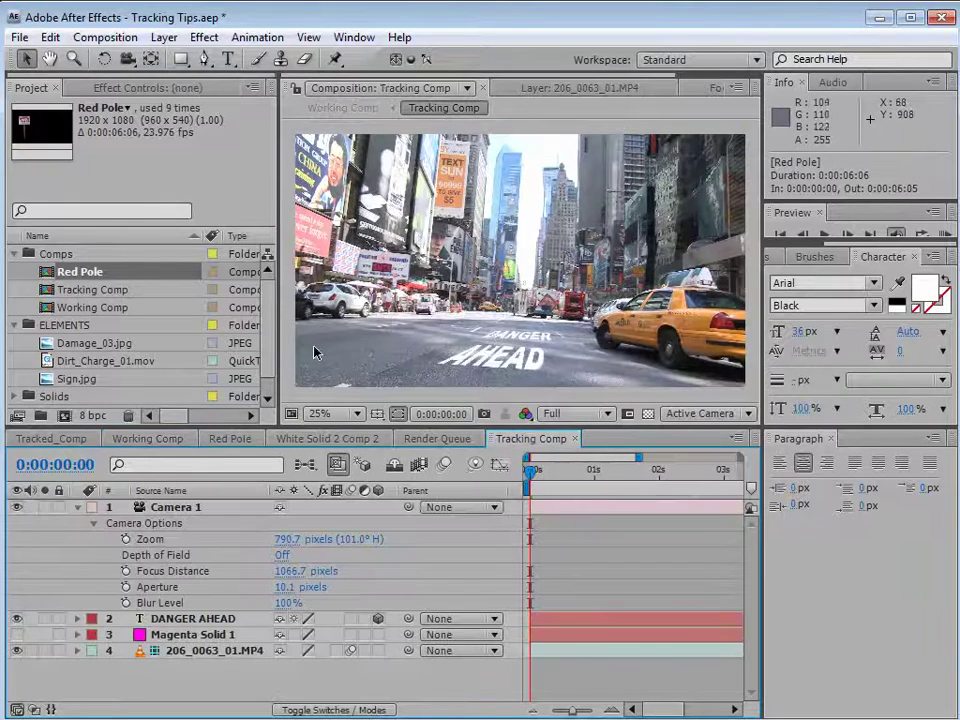
left_click_drag(75, 275, 530, 262)
left_click_drag(434, 367, 455, 365)
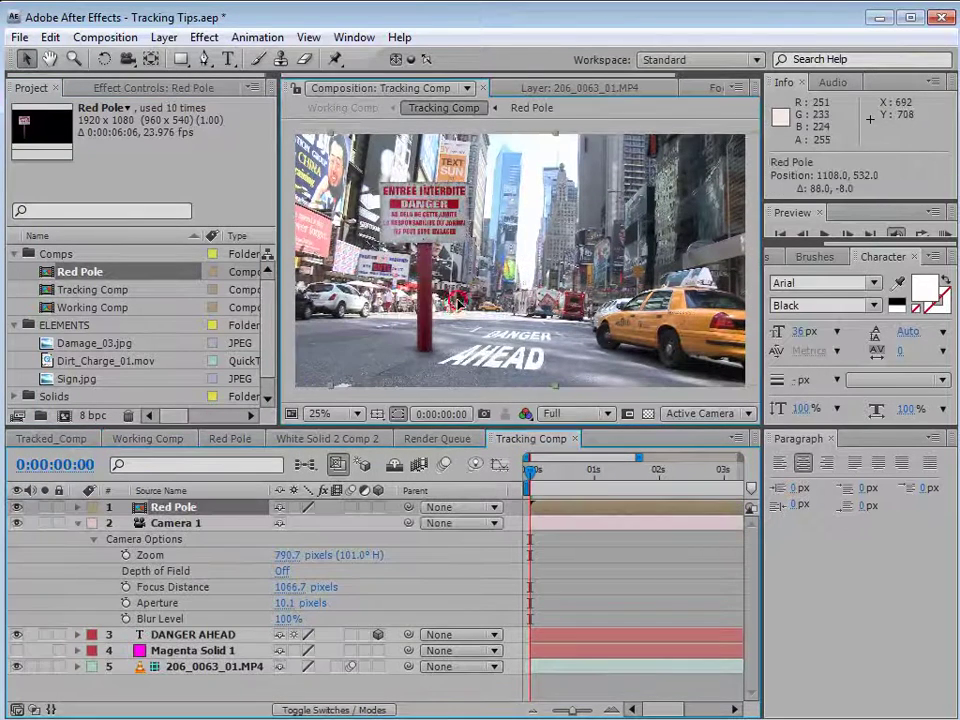
- Reset the Tracking Comp layer's blend mode in Working Comp to Normal
left_click(150, 439)
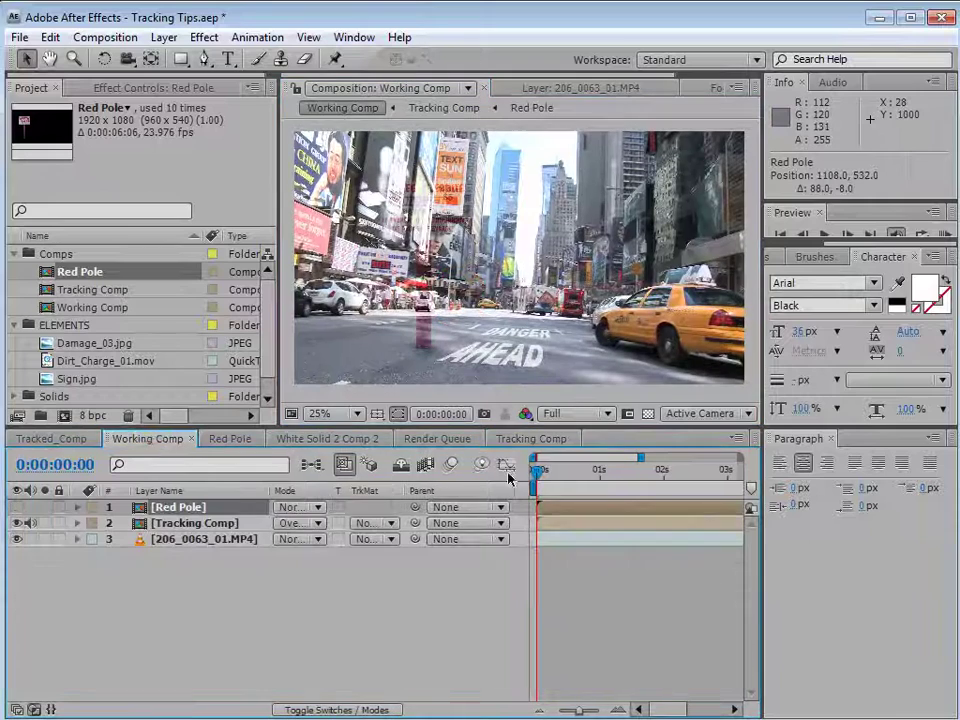
left_click(290, 507)
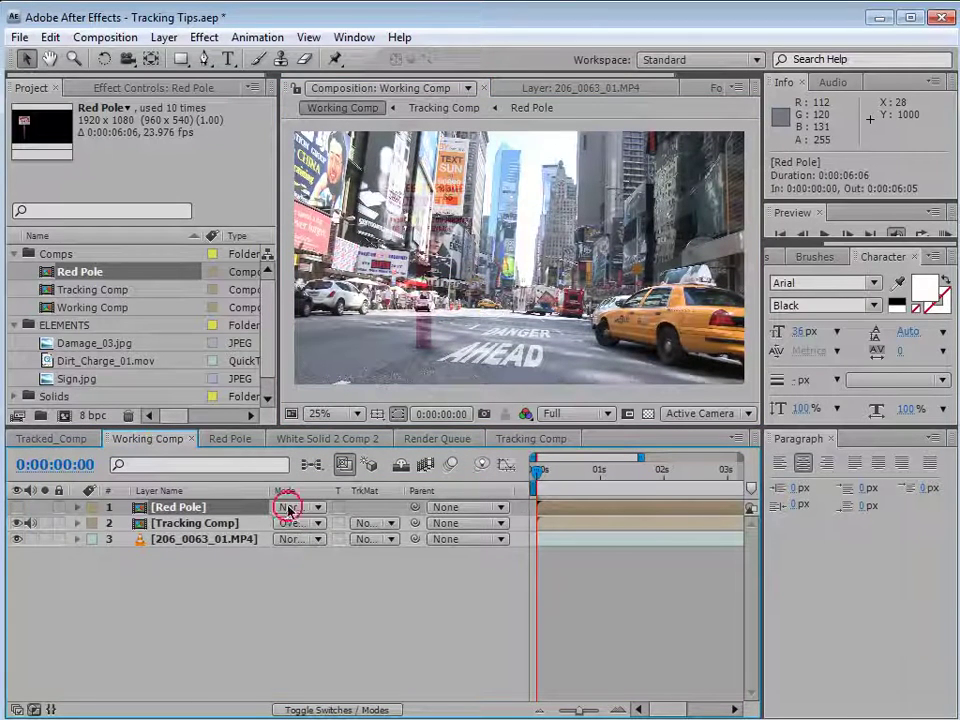
left_click(292, 392)
left_click(295, 523)
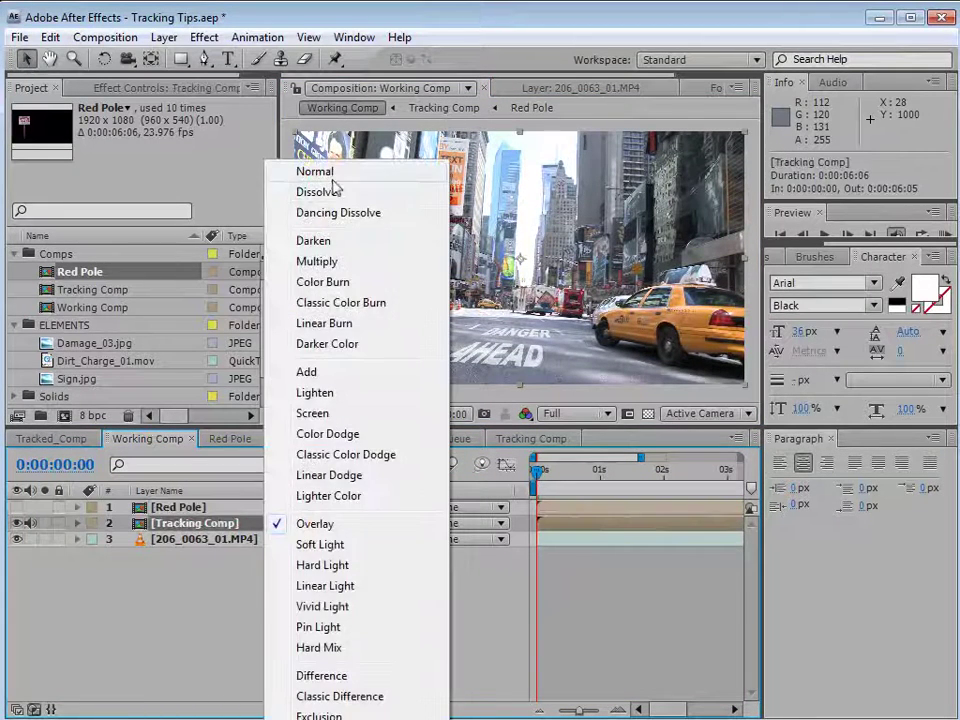
left_click(318, 172)
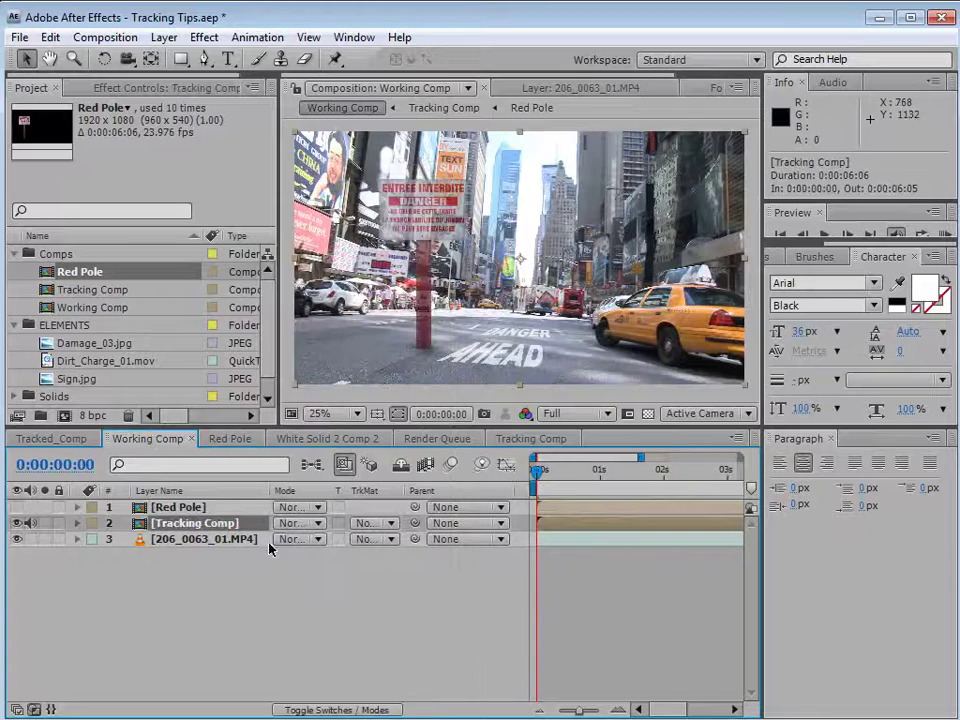
key("t")
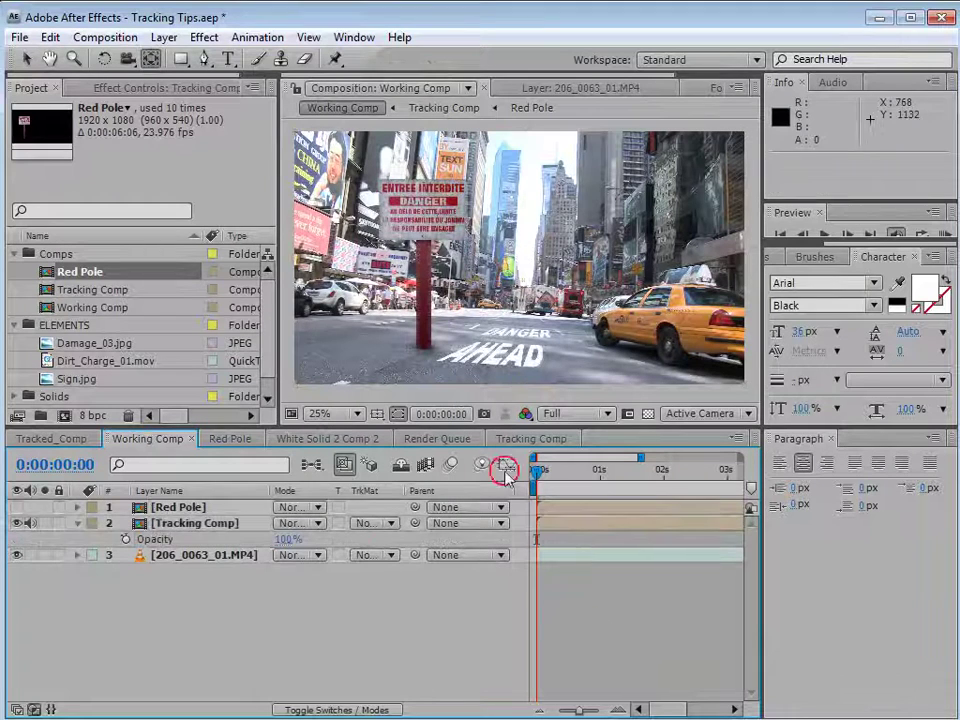
mouse_move(538, 471)
left_mouse_down()
mouse_move(620, 480)
mouse_move(549, 494)
mouse_move(578, 487)
mouse_move(503, 528)
left_mouse_up()
- Unhide Red Pole and add a new null object, Null 9, to Working Comp
left_click(531, 438)
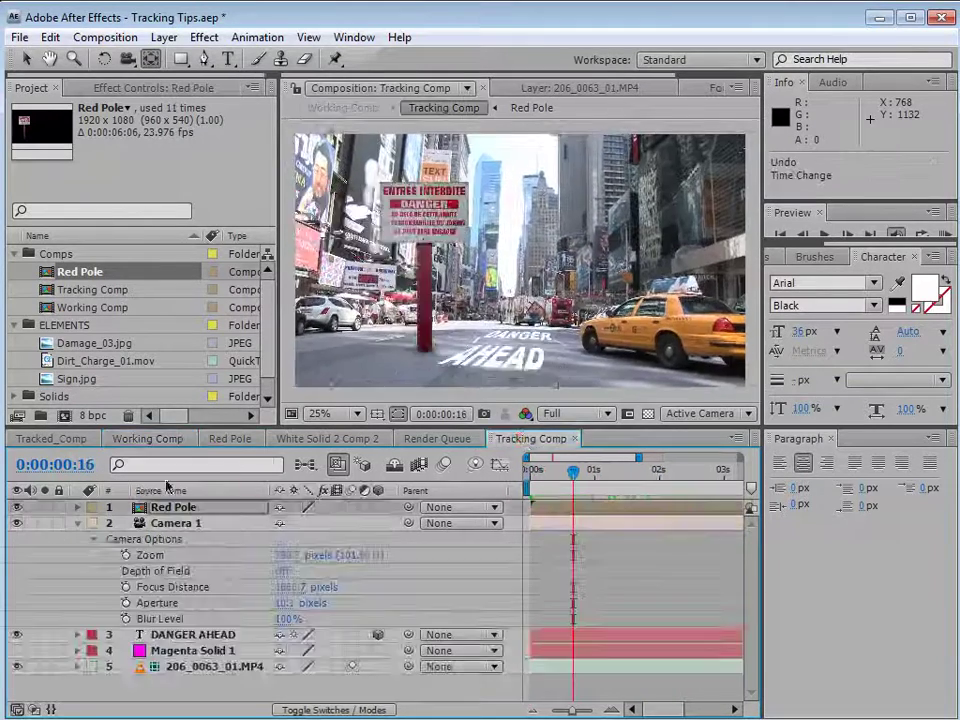
left_click(147, 438)
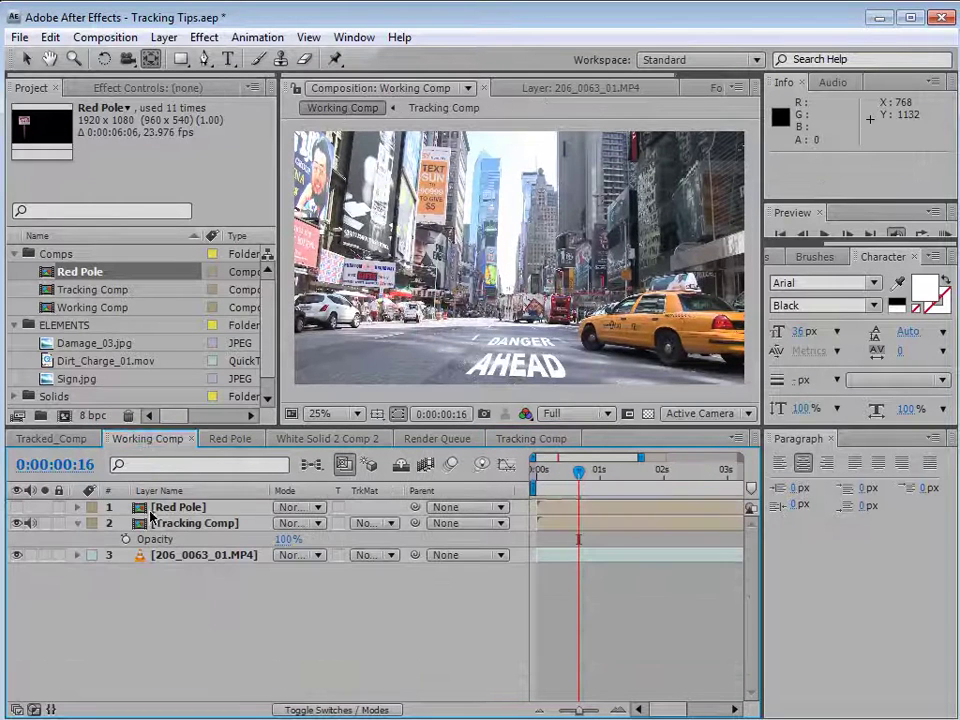
left_click(16, 507)
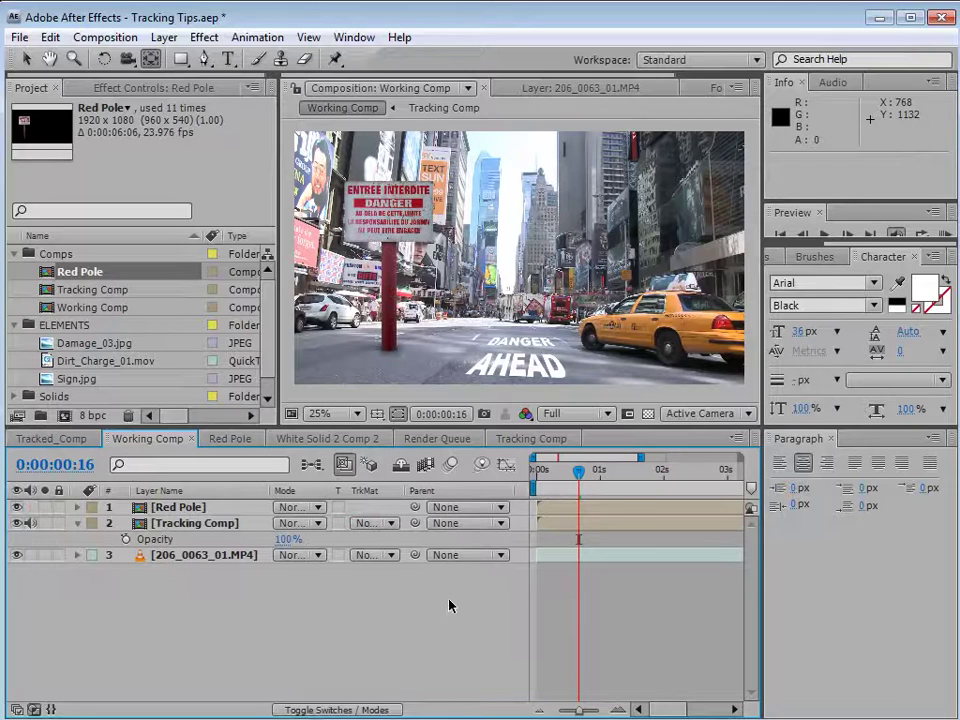
left_click(165, 38)
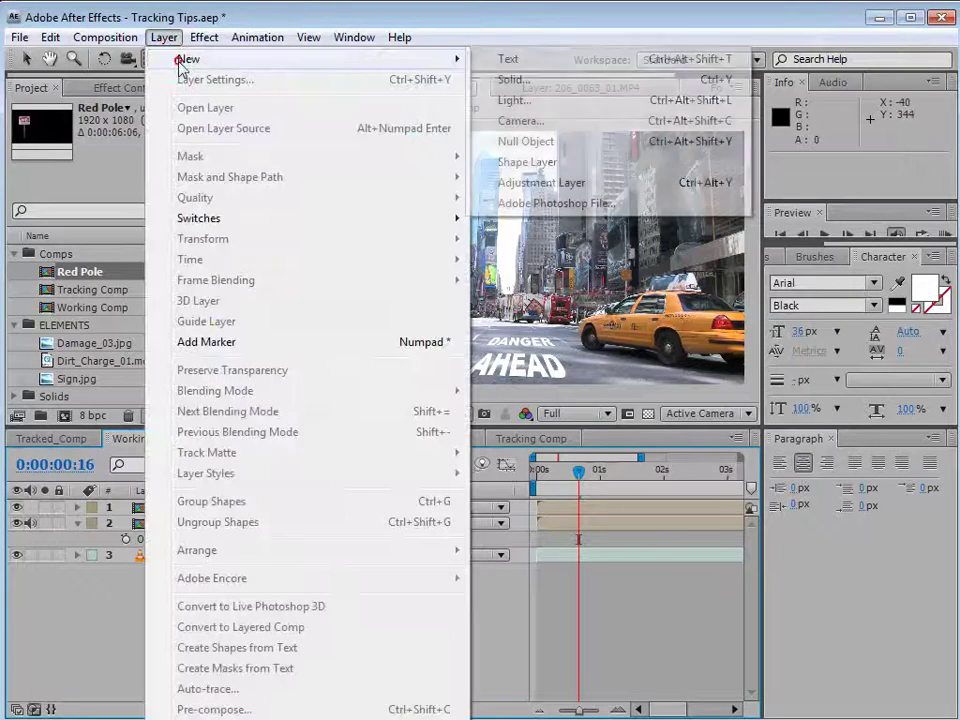
left_click(522, 143)
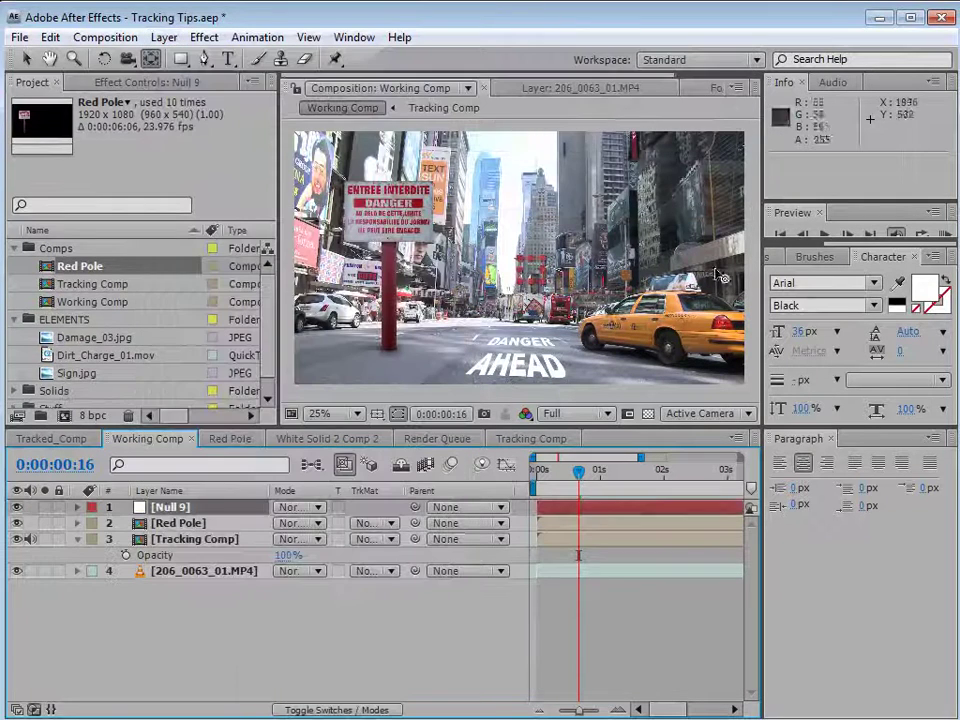
left_click(786, 252)
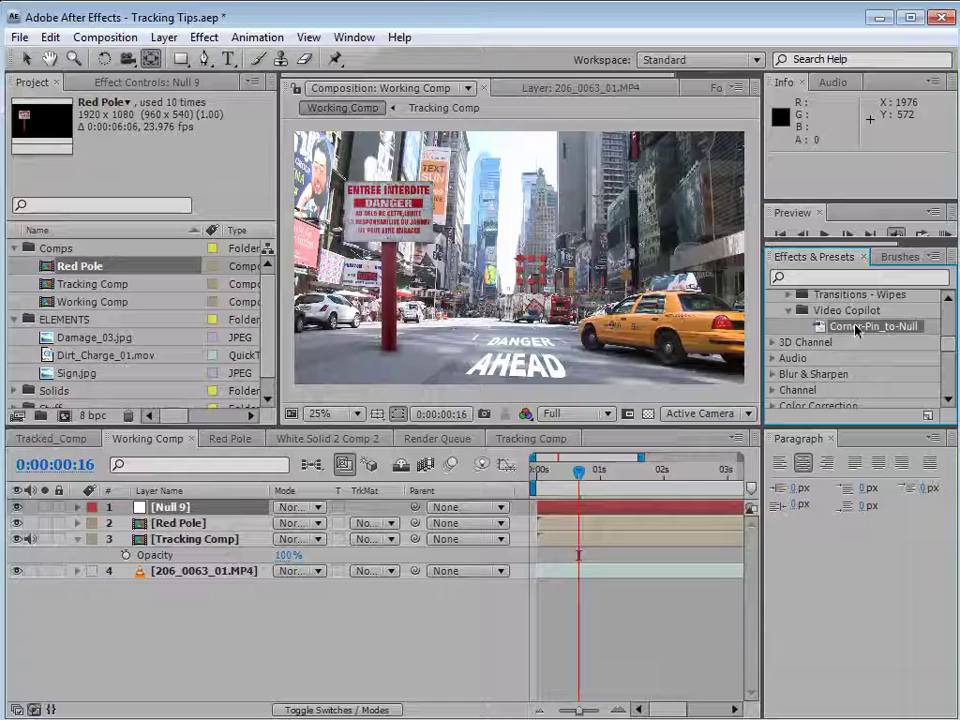
- Apply Corner-Pin_to-Null to Null 9, target Tracking Comp, and place the null on the DANGER text
left_click_drag(850, 333, 549, 513)
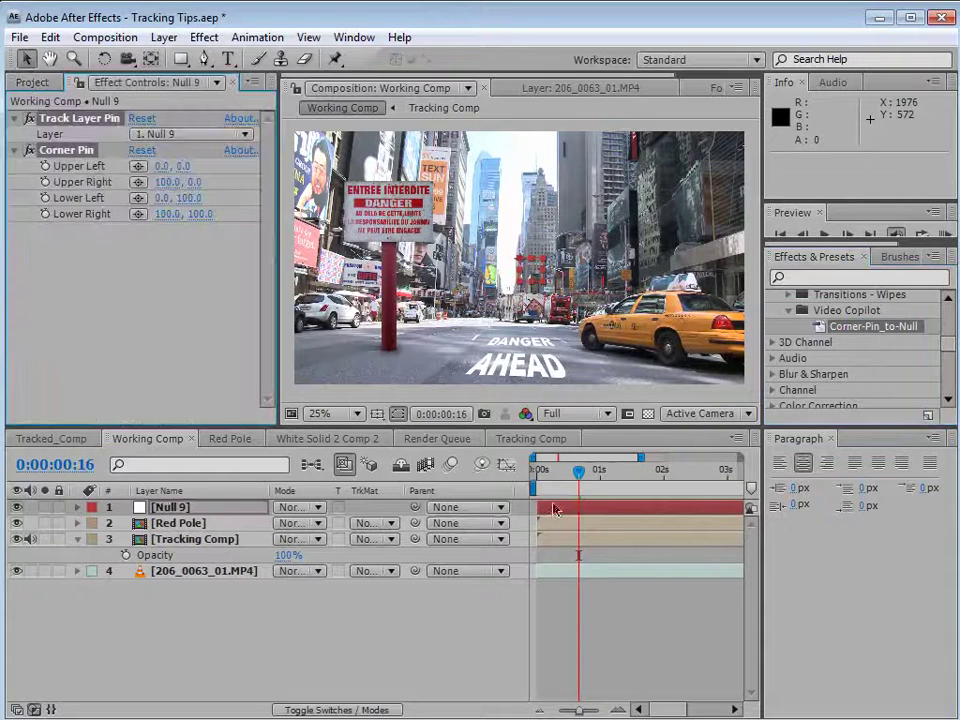
left_click(140, 509)
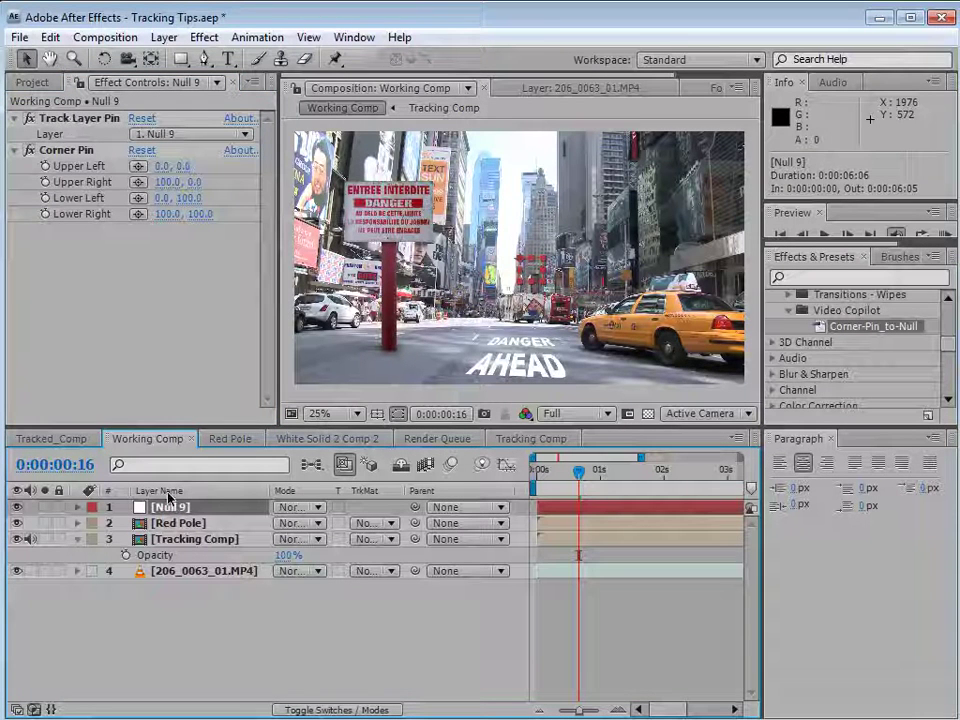
left_click(183, 540)
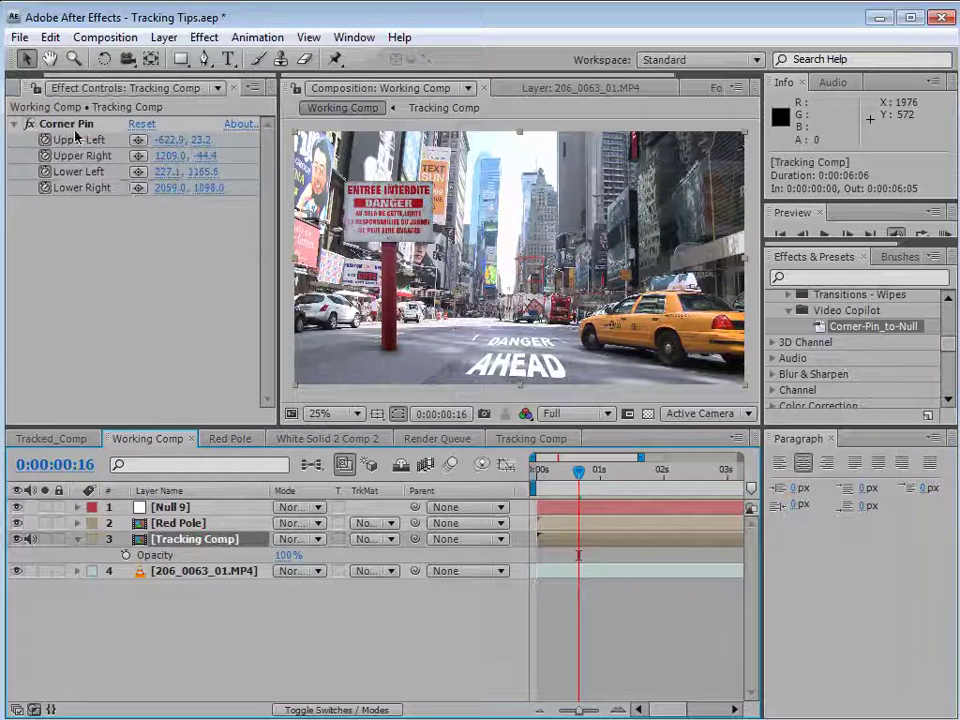
key("ctrl+Up")
key("ctrl+Up")
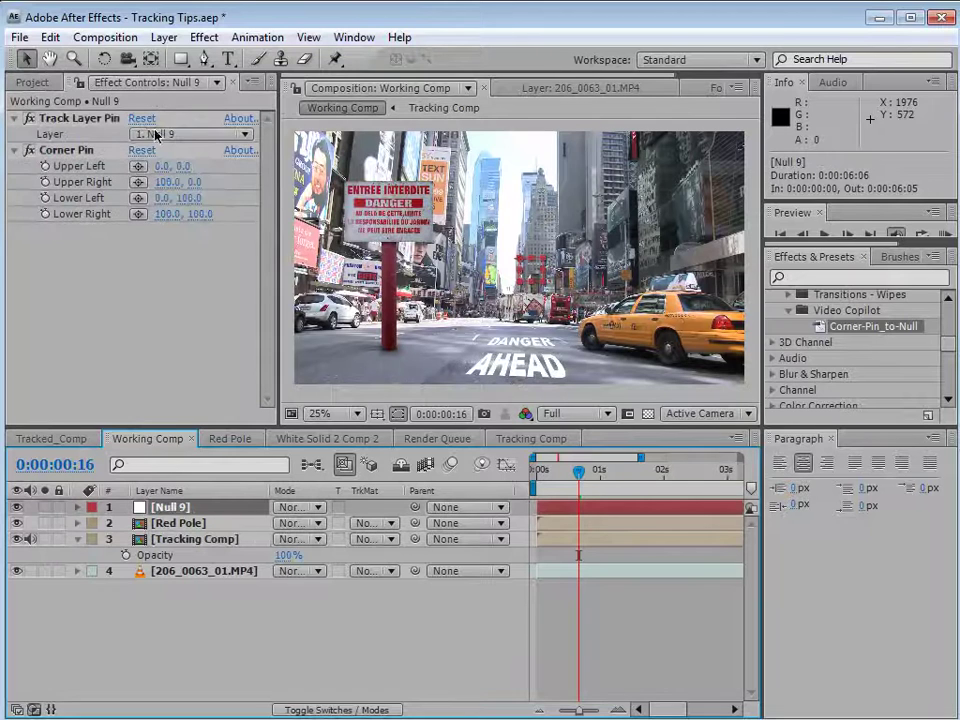
left_click(162, 135)
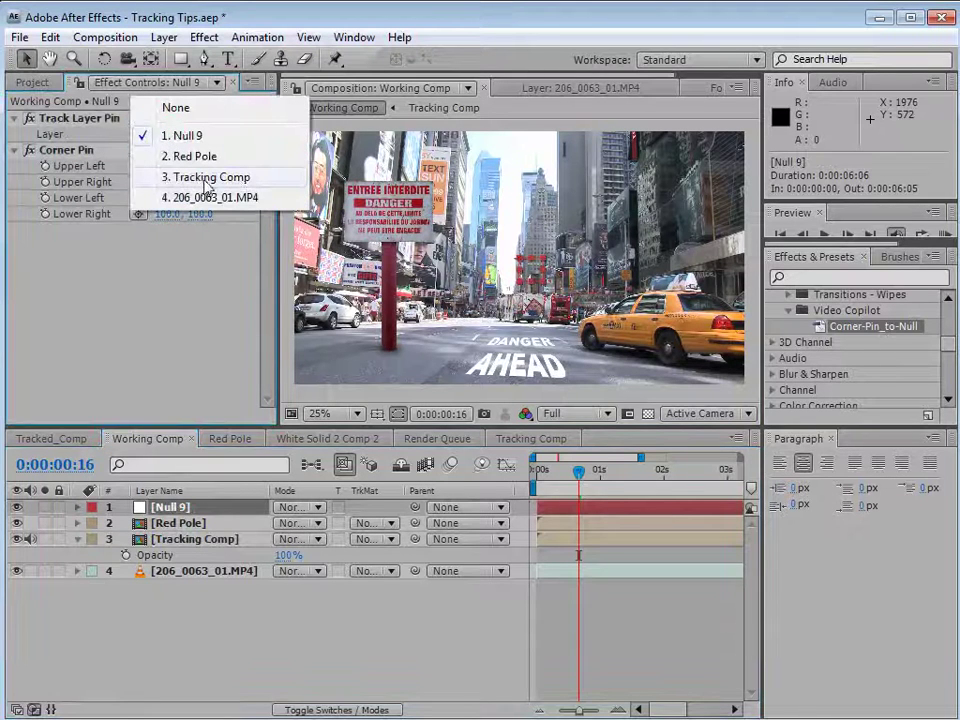
left_click(205, 179)
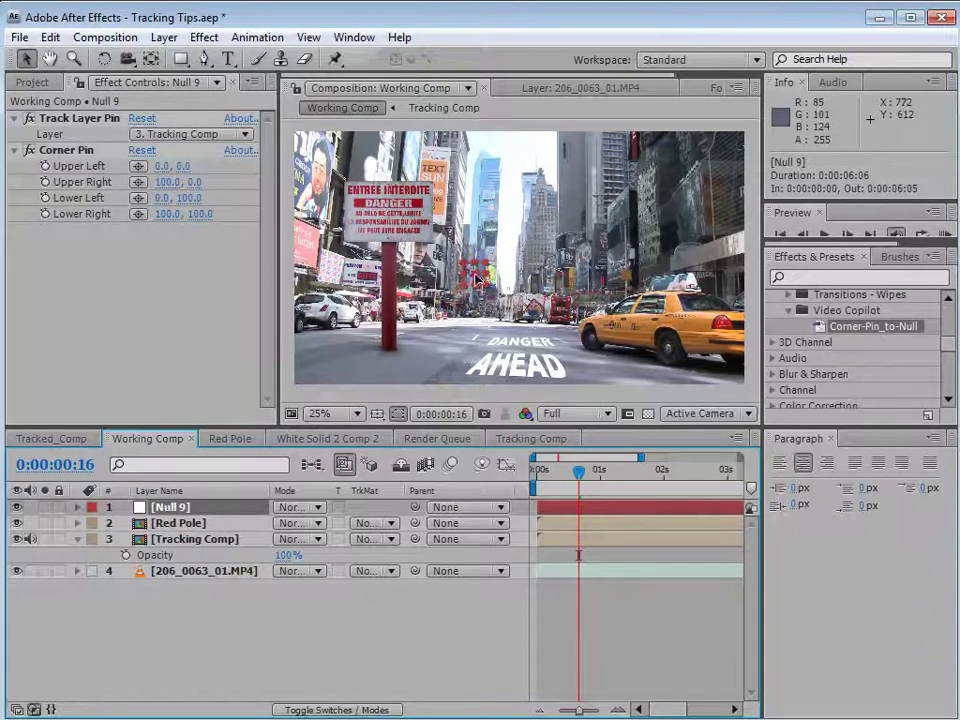
left_click_drag(473, 270, 508, 348)
left_click_drag(578, 470, 536, 470)
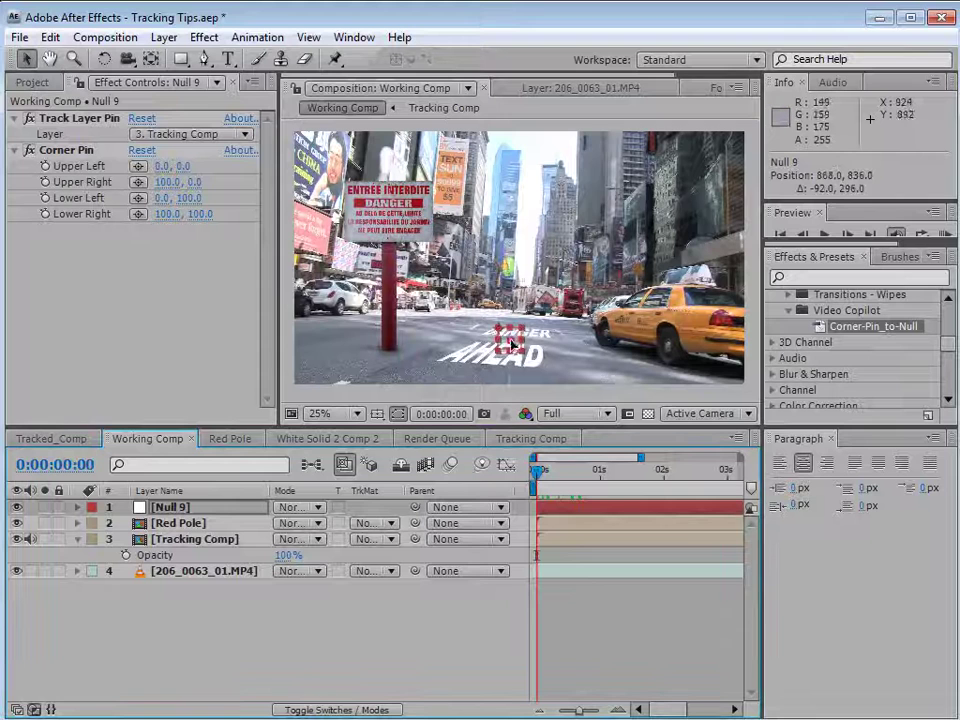
- Move Null 9 and the Red Pole together near the pole's base
left_click_drag(521, 341, 440, 359)
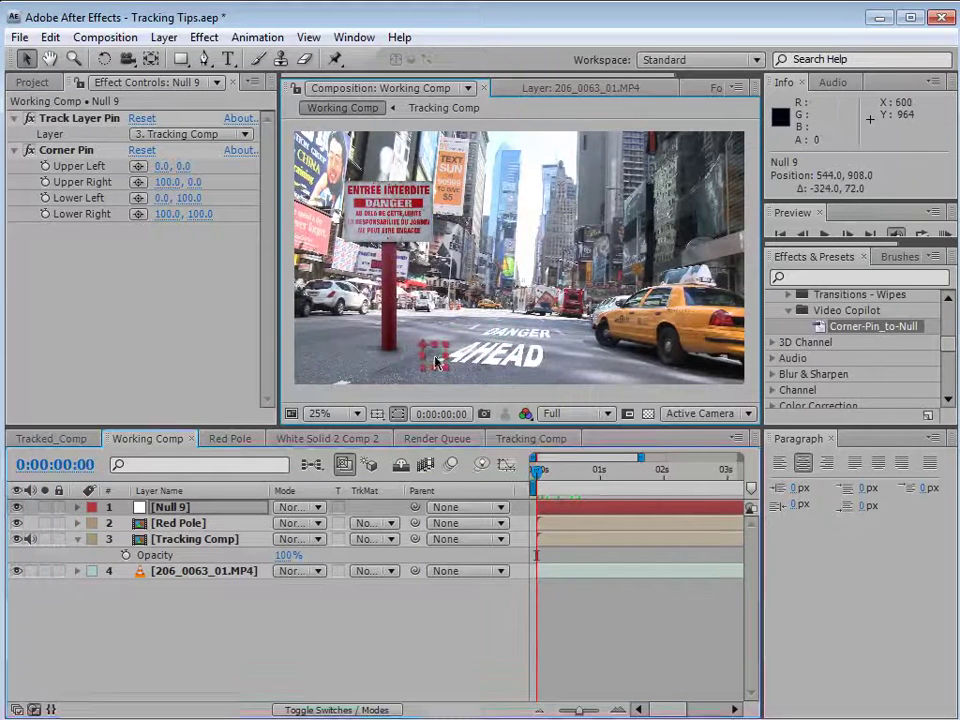
left_click(200, 530)
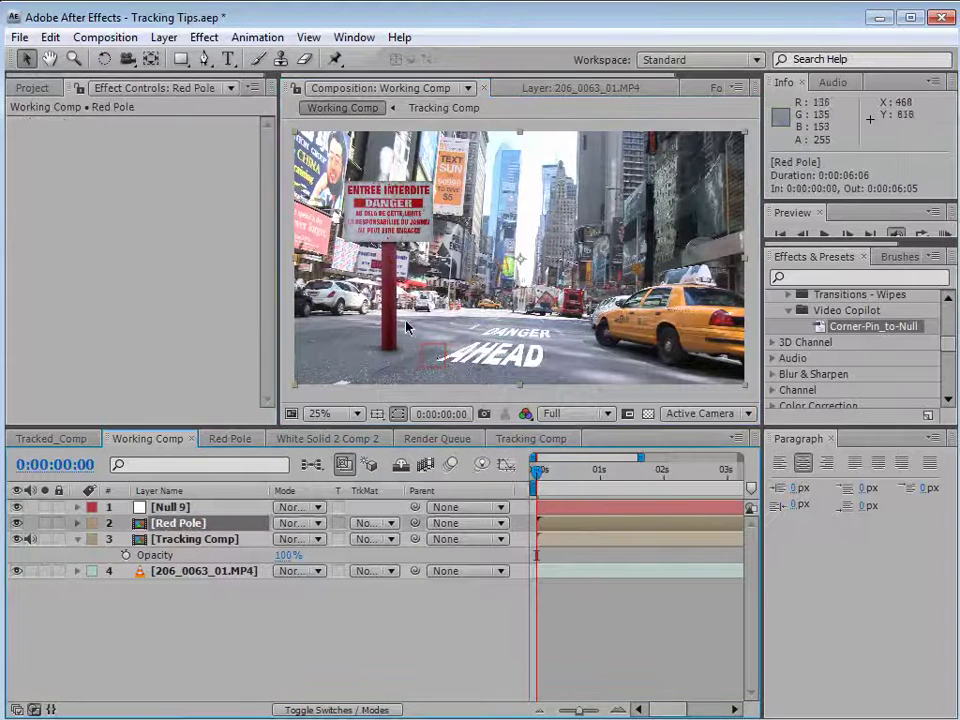
mouse_move(392, 330)
left_mouse_down()
mouse_move(410, 318)
mouse_move(440, 347)
left_mouse_up()
key("period")
left_click_drag(376, 333, 513, 234)
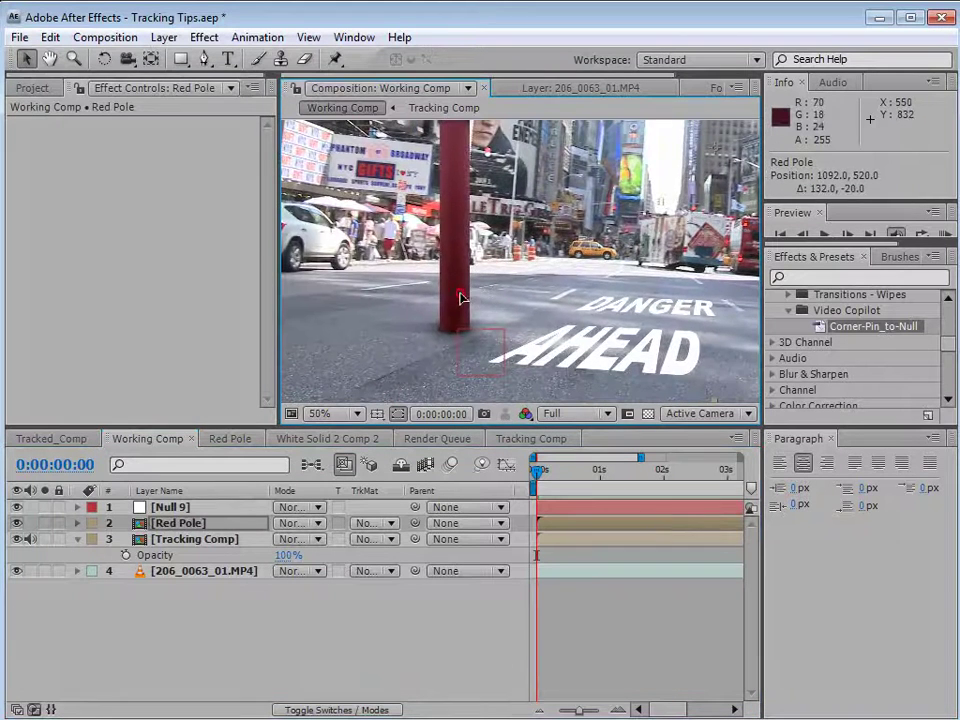
left_click_drag(461, 300, 463, 298)
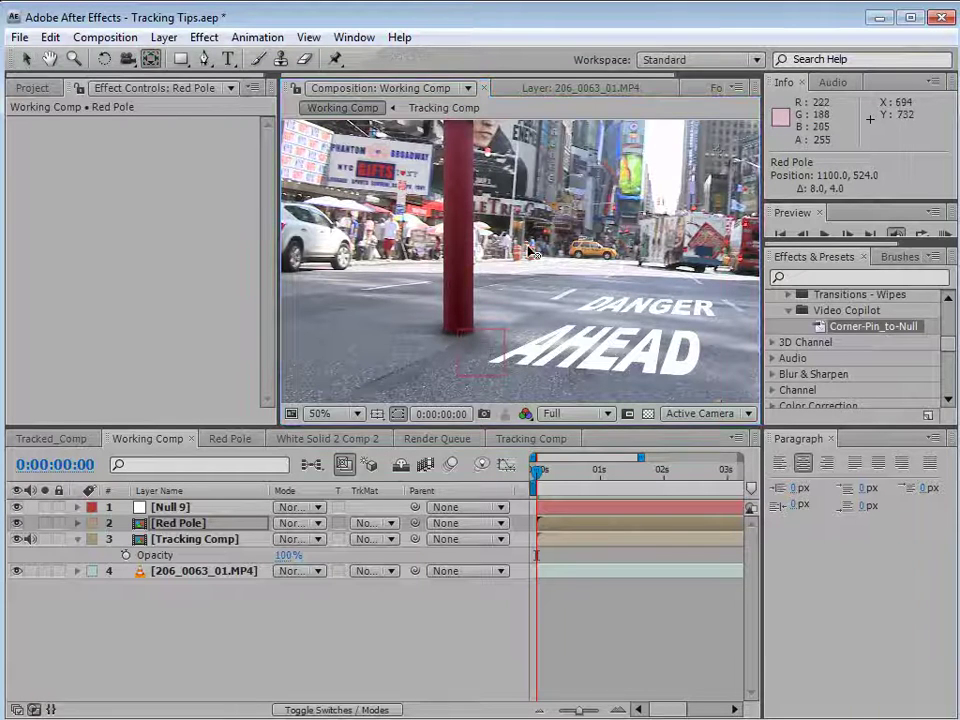
- Solo Red Pole and move its anchor point to the bottom of the pole
left_click(151, 59)
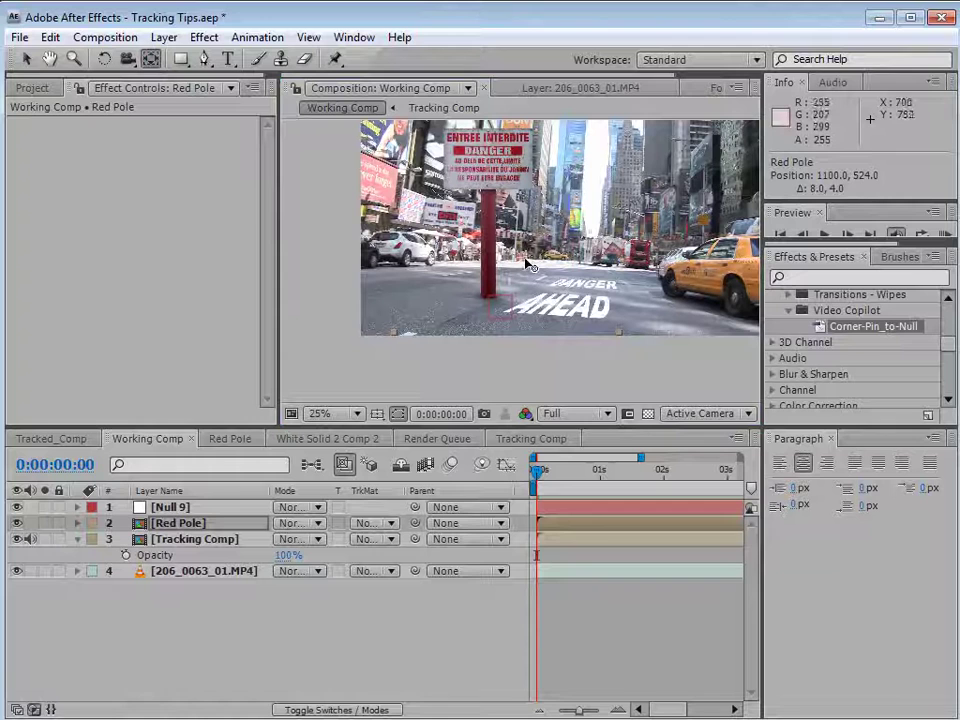
left_click(44, 523)
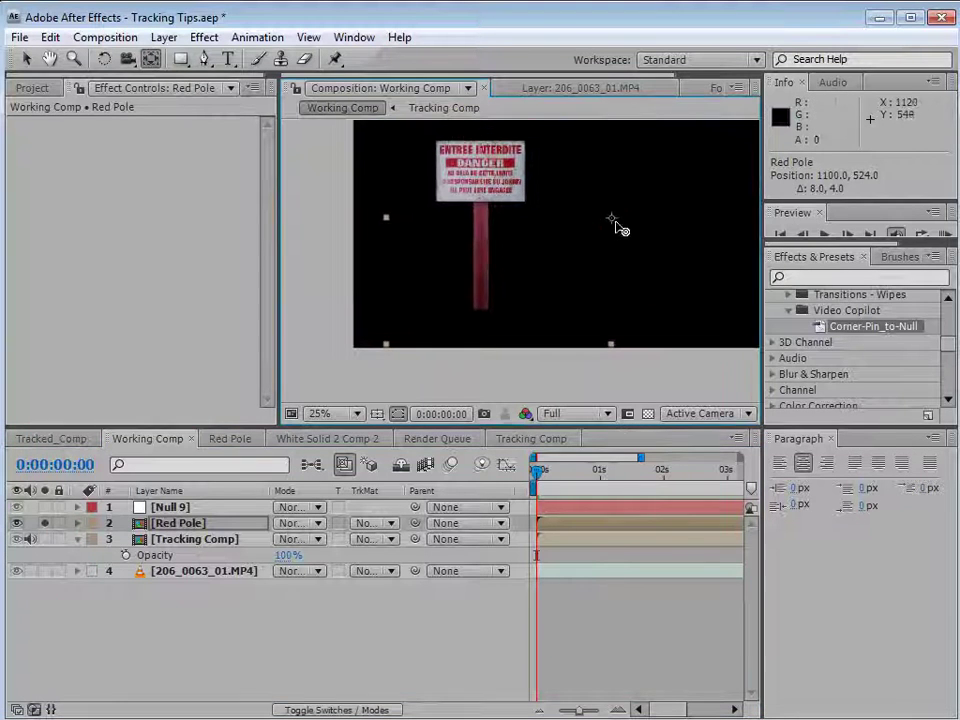
mouse_move(595, 217)
left_mouse_down()
mouse_move(481, 311)
mouse_move(504, 302)
left_mouse_up()
key("h")
key("period")
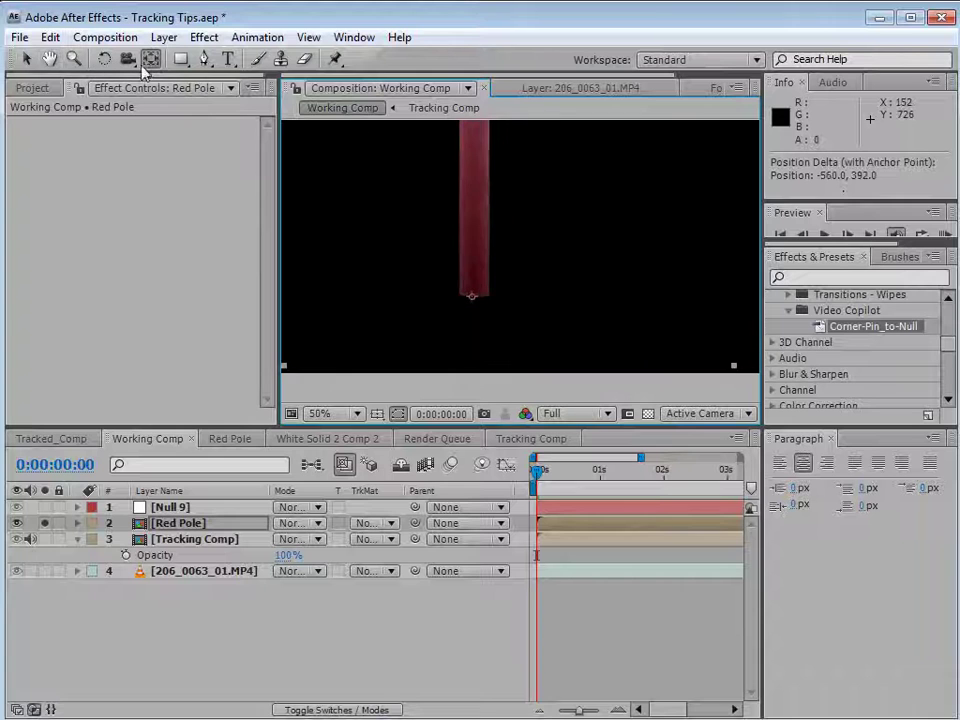
left_click(150, 58)
left_click_drag(473, 300, 474, 296)
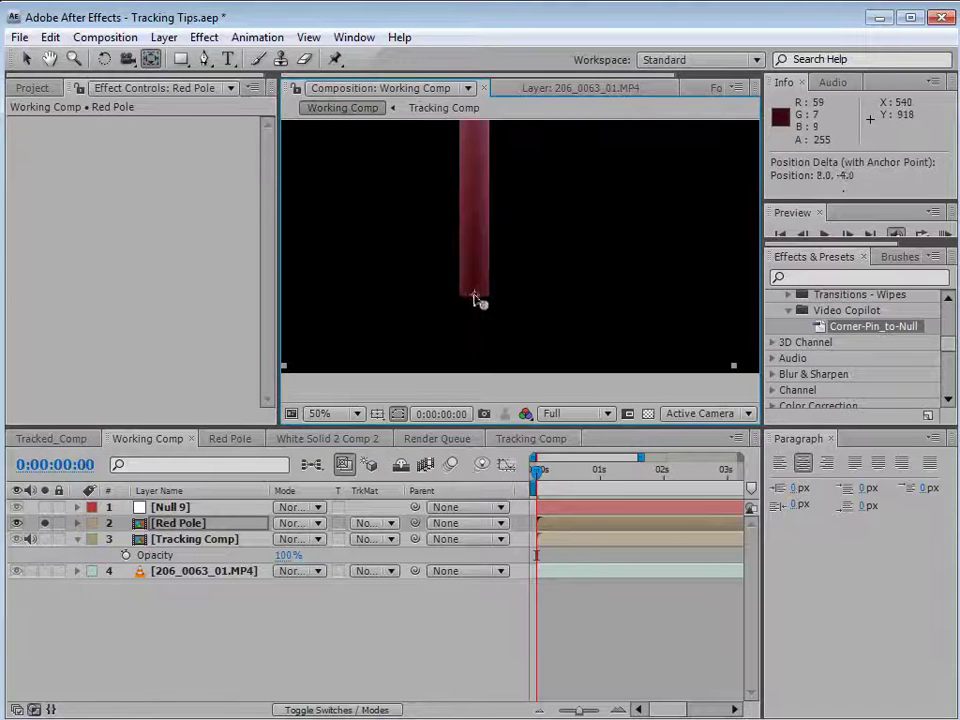
- Try scaling the pole to about 38%, then undo back to 100%
left_click(358, 336)
key("s")
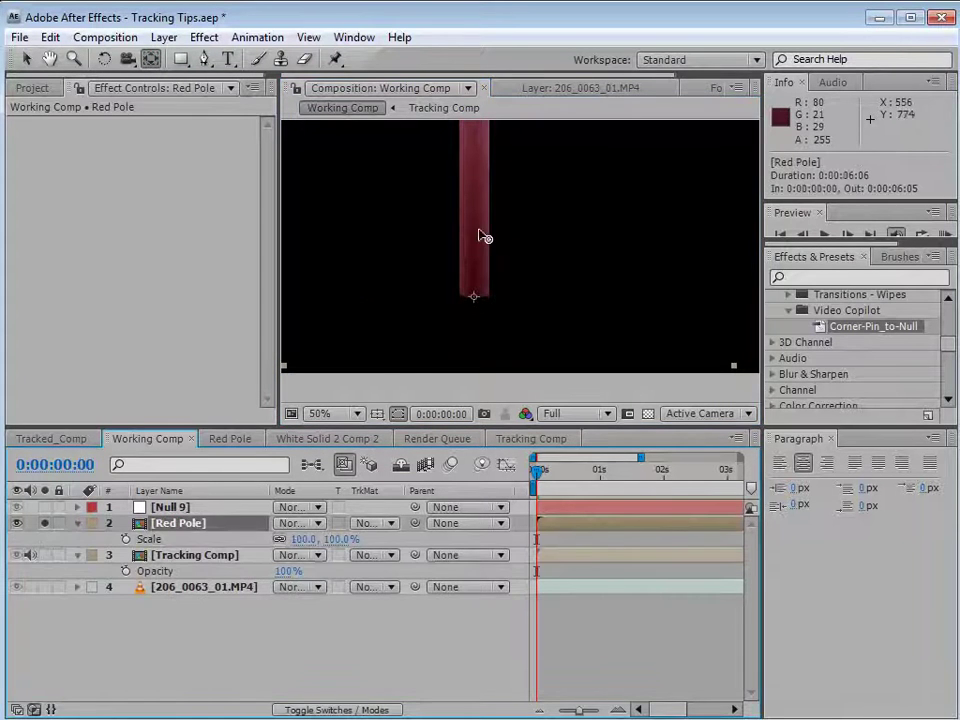
left_click_drag(332, 541, 290, 545)
key("ctrl+z")
key("ctrl+shift+z")
key("ctrl+z")
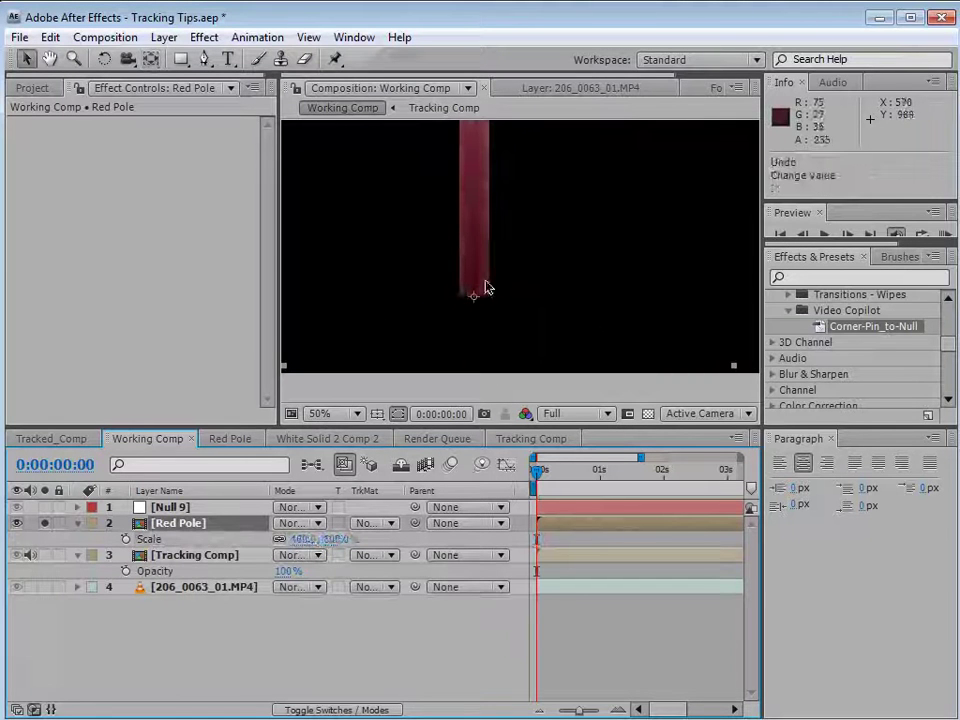
- Unsolo Red Pole, parent it to Null 9, and nudge the null into place
key("comma")
left_click_drag(557, 233, 504, 304)
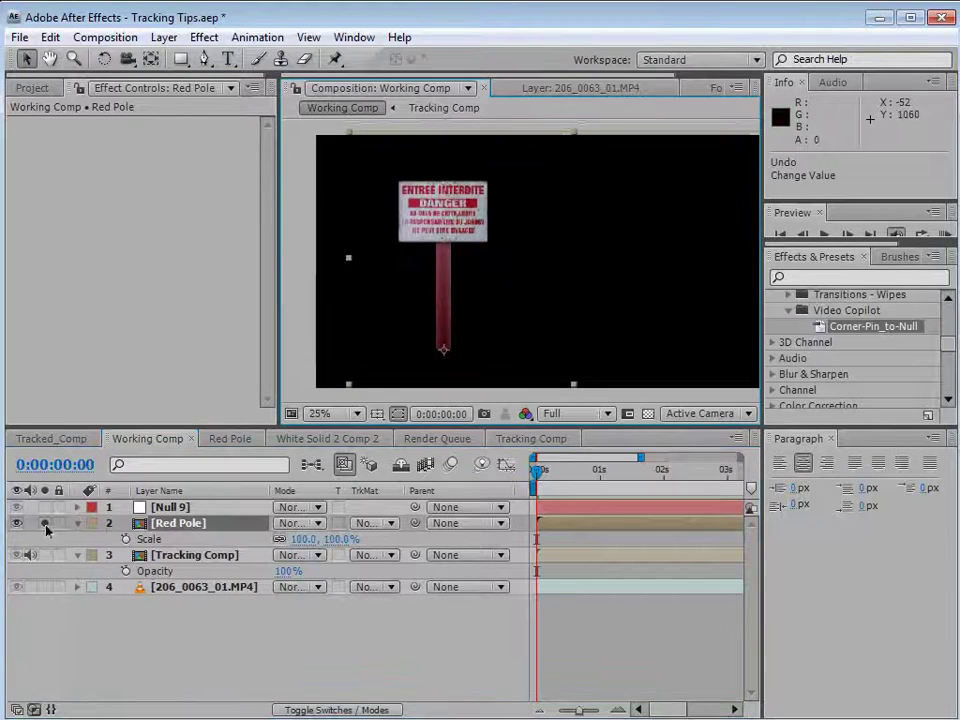
left_click(45, 524)
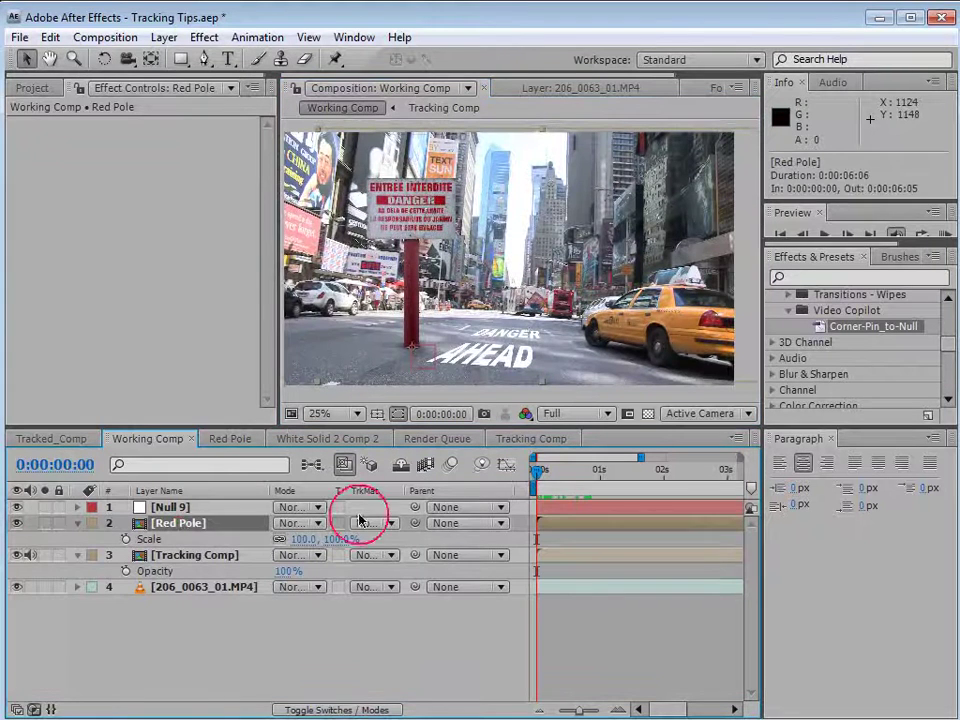
left_click_drag(415, 523, 165, 507)
left_click(168, 507)
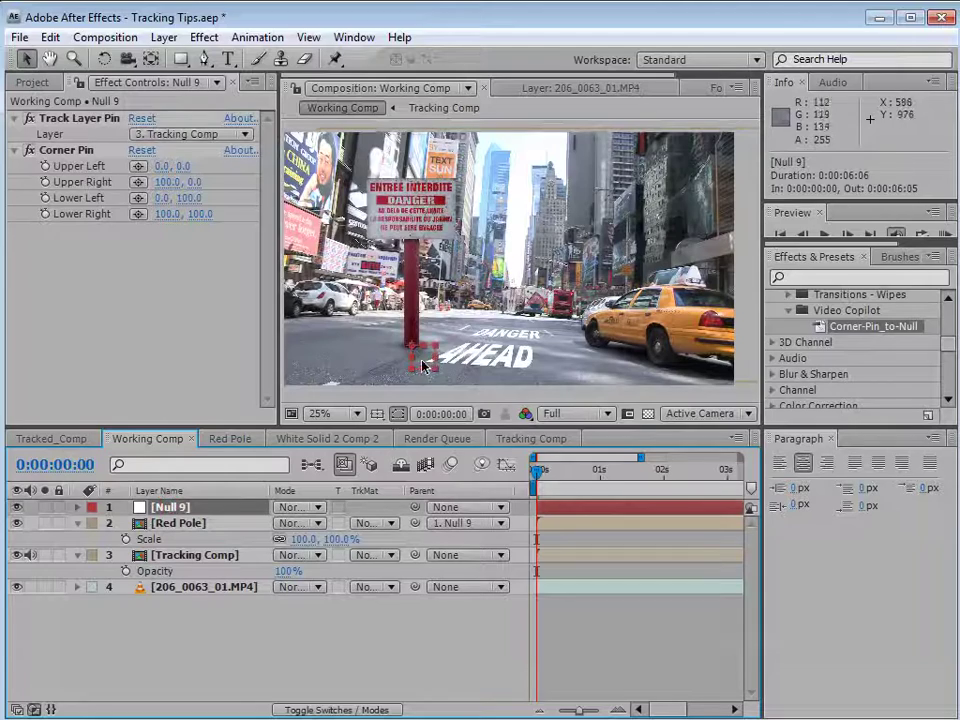
mouse_move(425, 366)
left_mouse_down()
mouse_move(425, 358)
mouse_move(390, 374)
left_mouse_up()
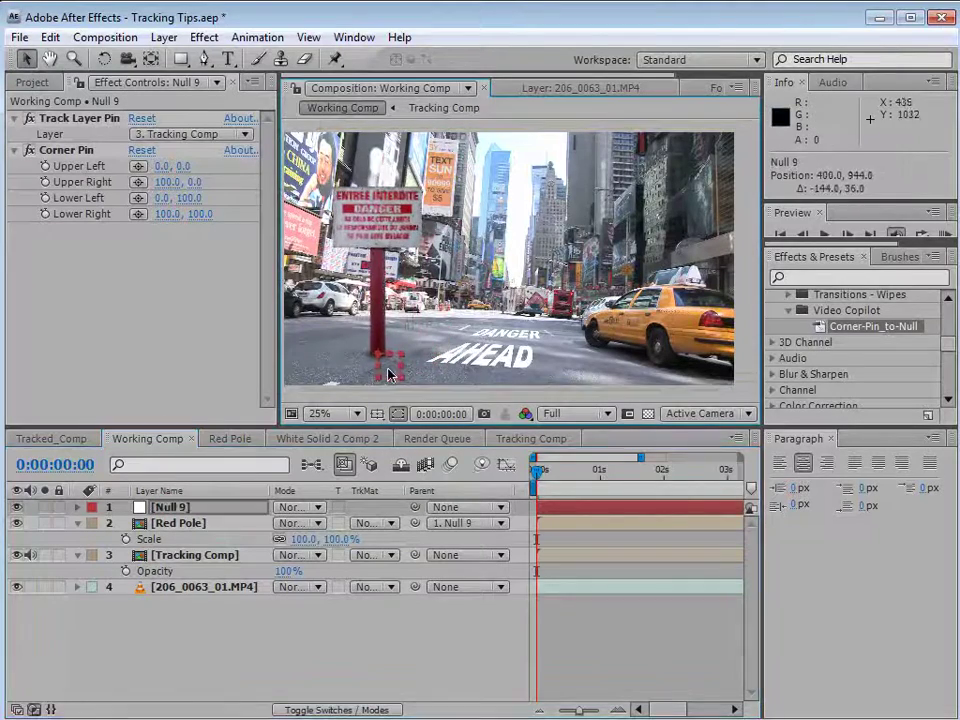
- Scrub the timeline to check the pole tracks with the road
mouse_move(550, 476)
left_mouse_down()
mouse_move(681, 486)
mouse_move(490, 495)
left_mouse_up()
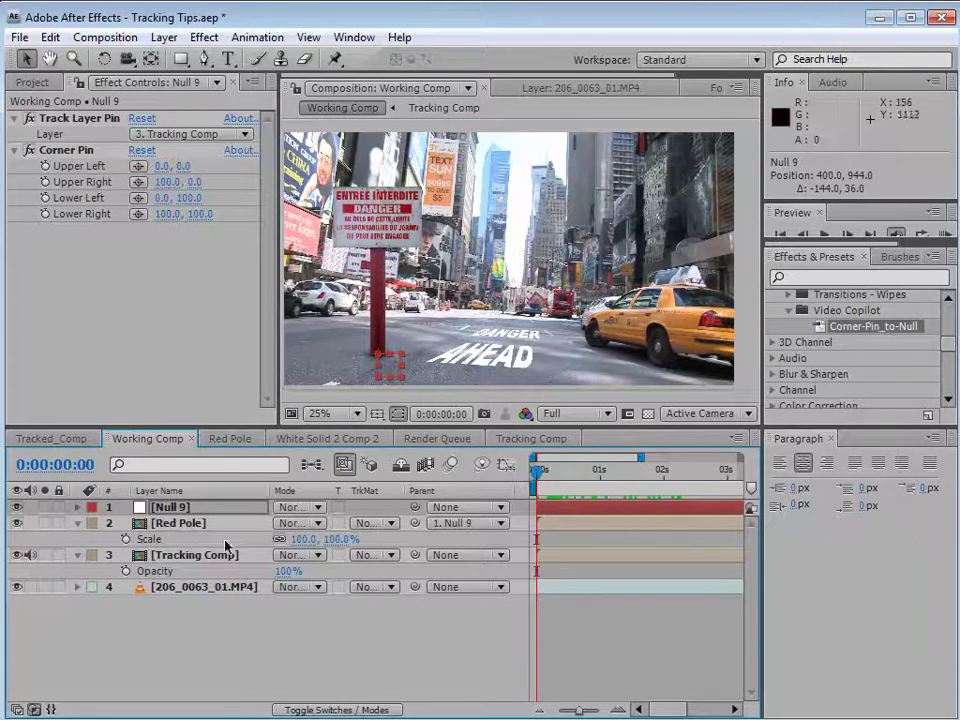
left_click(549, 477)
mouse_move(549, 480)
left_mouse_down()
mouse_move(649, 468)
mouse_move(532, 503)
left_mouse_up()
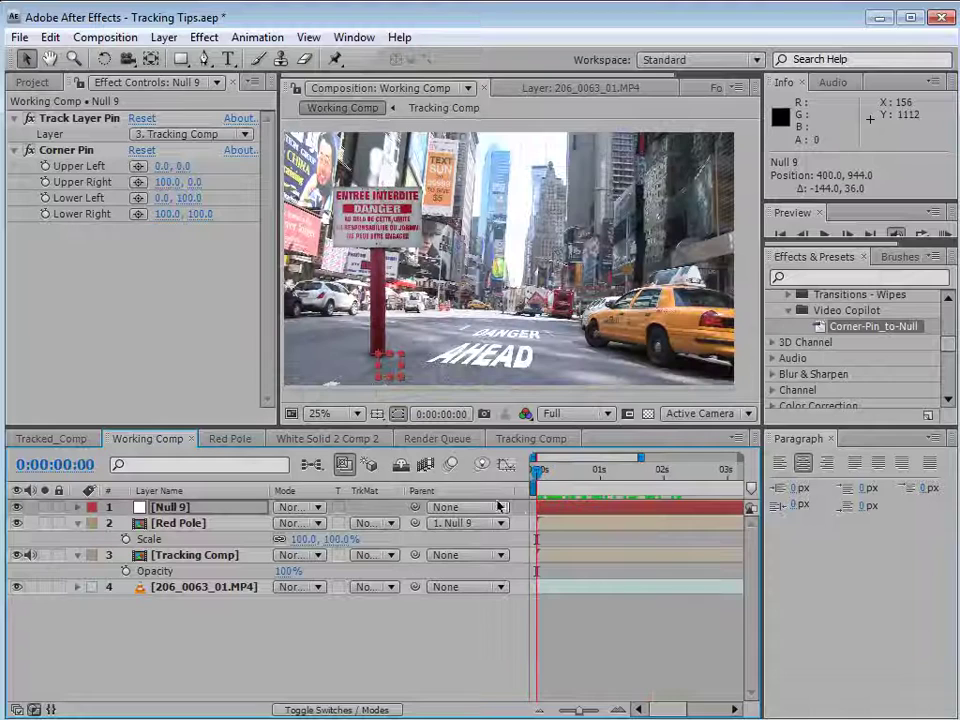
mouse_move(551, 481)
left_mouse_down()
mouse_move(654, 470)
mouse_move(494, 497)
left_mouse_up()
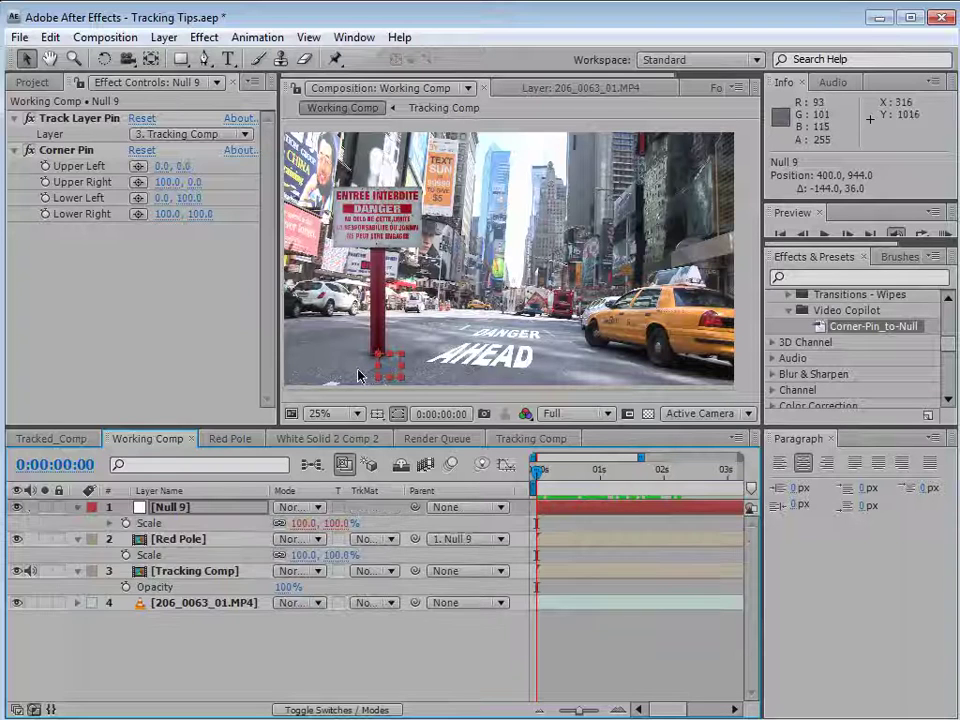
- Inspect Null 9's properties, then reselect it and scrub ahead to check the tracking
key("e")
key("e")
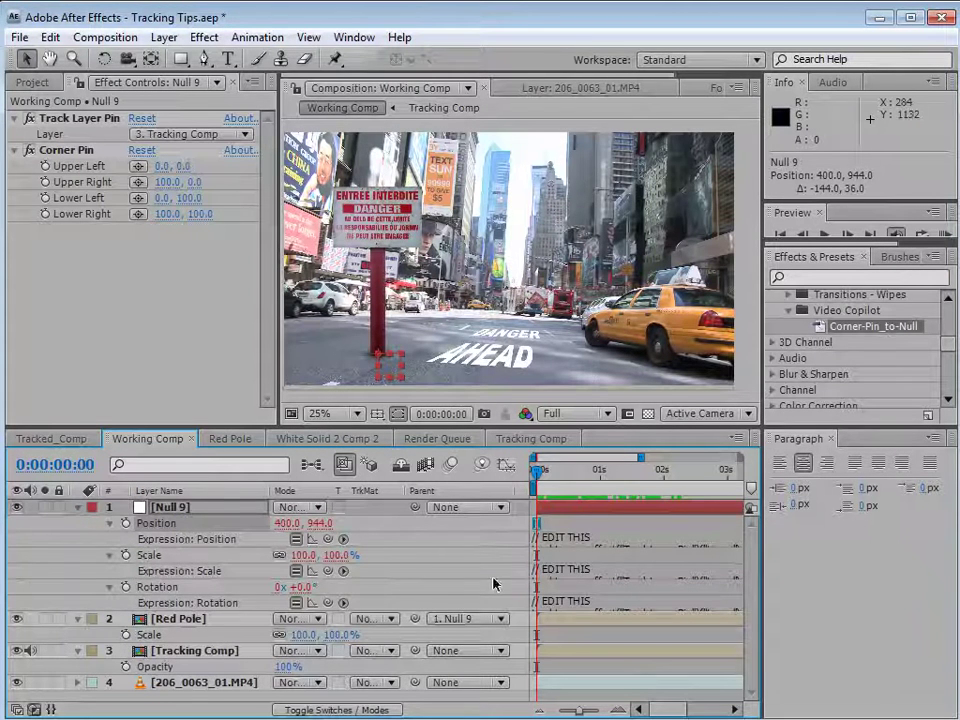
left_click(122, 577)
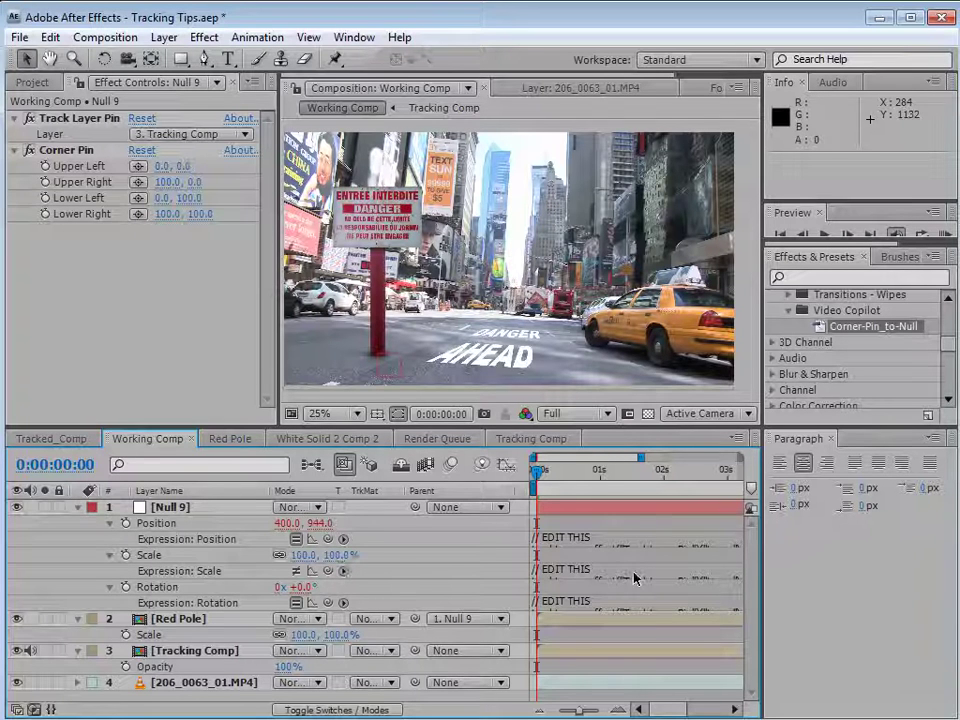
left_click(76, 508)
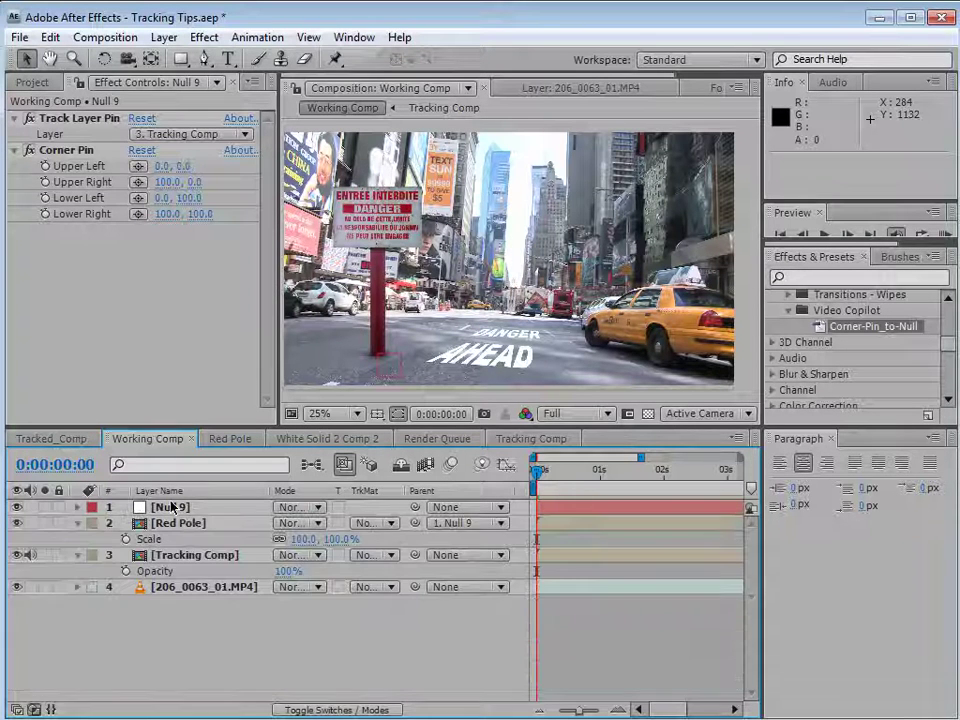
left_click(172, 508)
mouse_move(541, 473)
left_mouse_down()
mouse_move(652, 487)
mouse_move(635, 487)
left_mouse_up()
- Rotate the Red Pole slightly more upright, then scrub through the shot to check it
left_click(200, 524)
key("w")
left_click_drag(442, 214, 448, 206)
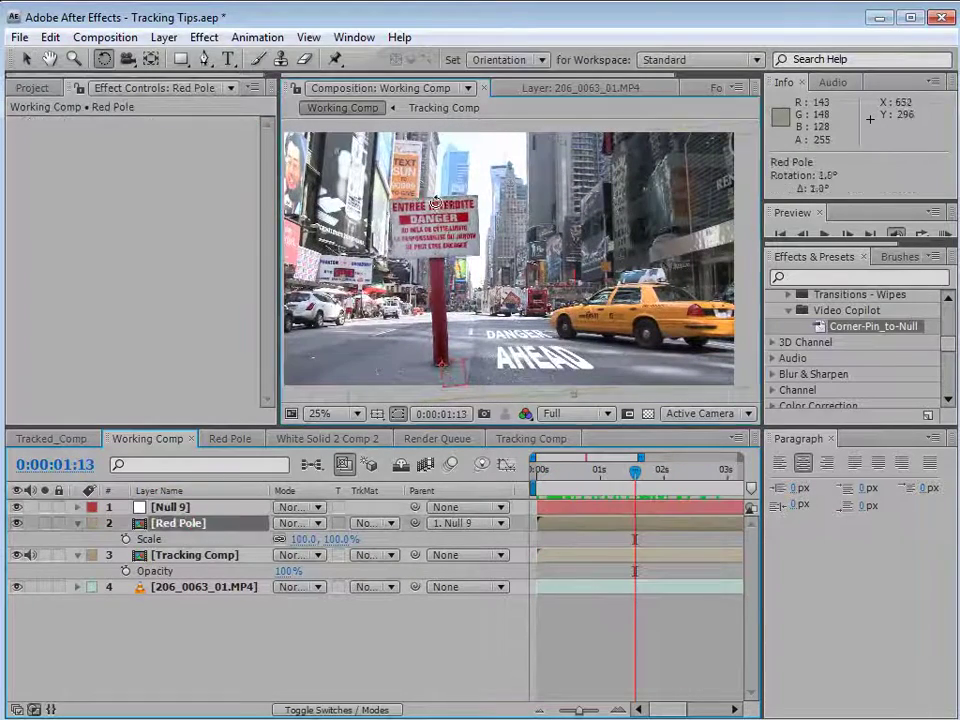
left_click_drag(332, 153, 329, 157)
key("v")
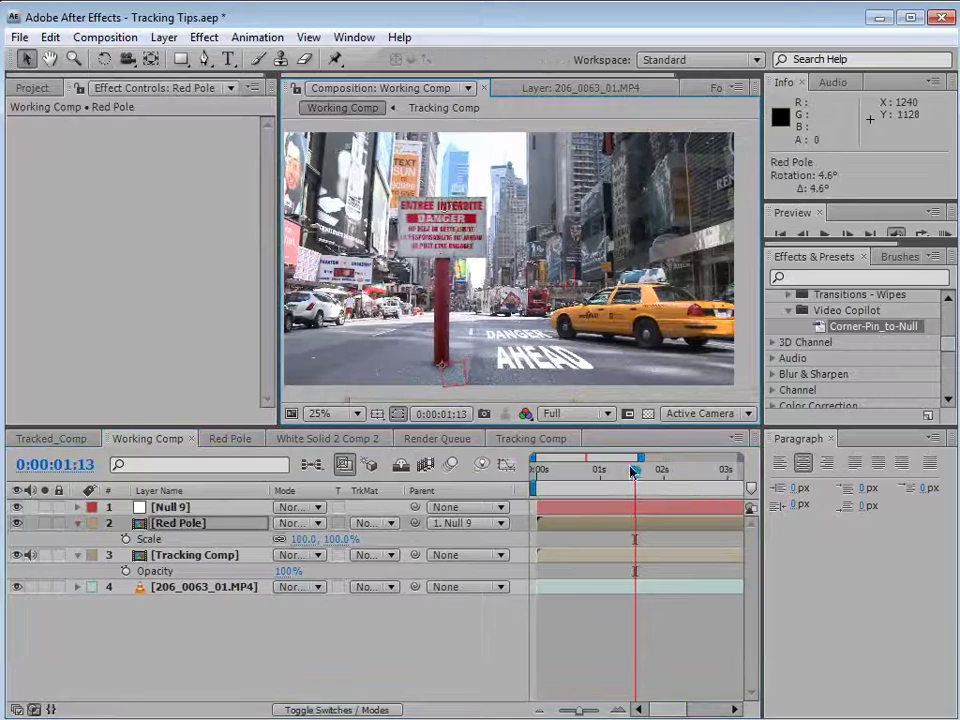
mouse_move(632, 471)
left_mouse_down()
mouse_move(536, 486)
mouse_move(667, 487)
mouse_move(536, 487)
left_mouse_up()
- Move Null 9 up and right and rescale the pole and sign to about 96%
left_click(178, 508)
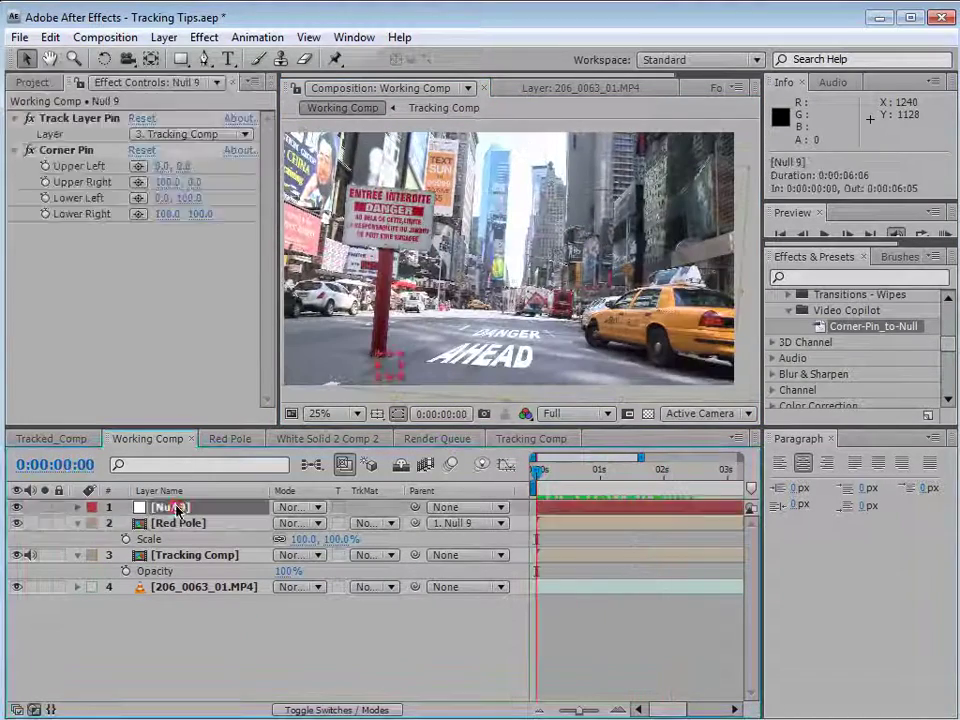
mouse_move(390, 368)
left_mouse_down()
mouse_move(469, 337)
mouse_move(510, 331)
mouse_move(510, 340)
left_mouse_up()
left_click(605, 628)
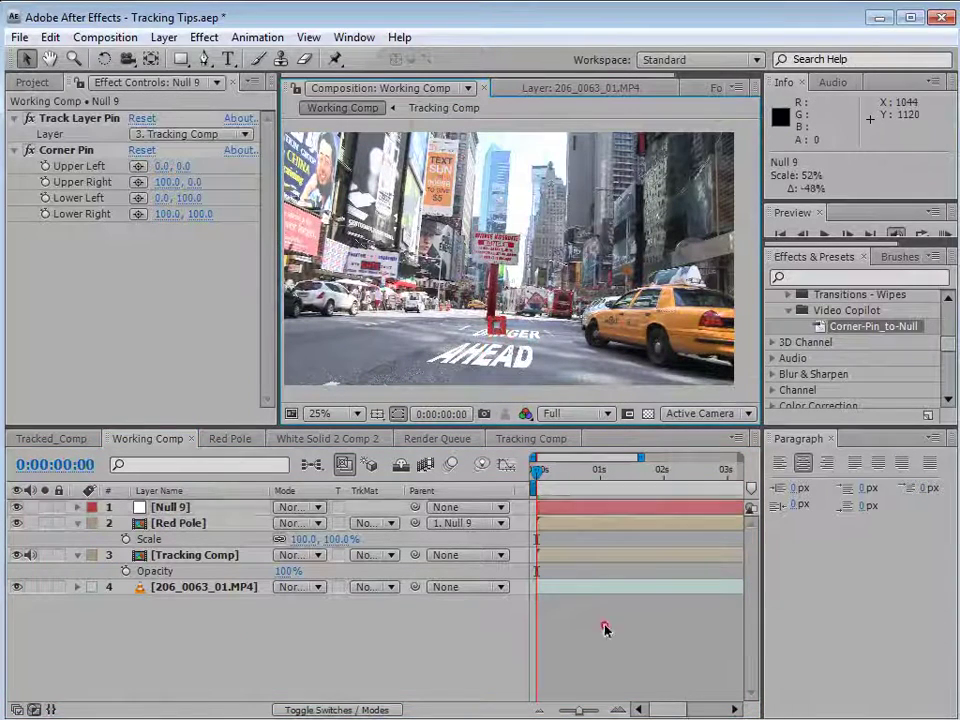
mouse_move(538, 487)
left_mouse_down()
mouse_move(622, 487)
mouse_move(534, 487)
left_mouse_up()
mouse_move(510, 340)
left_mouse_down()
mouse_move(614, 414)
mouse_move(548, 372)
mouse_move(571, 413)
mouse_move(584, 414)
left_mouse_up()
left_click_drag(551, 472, 581, 486)
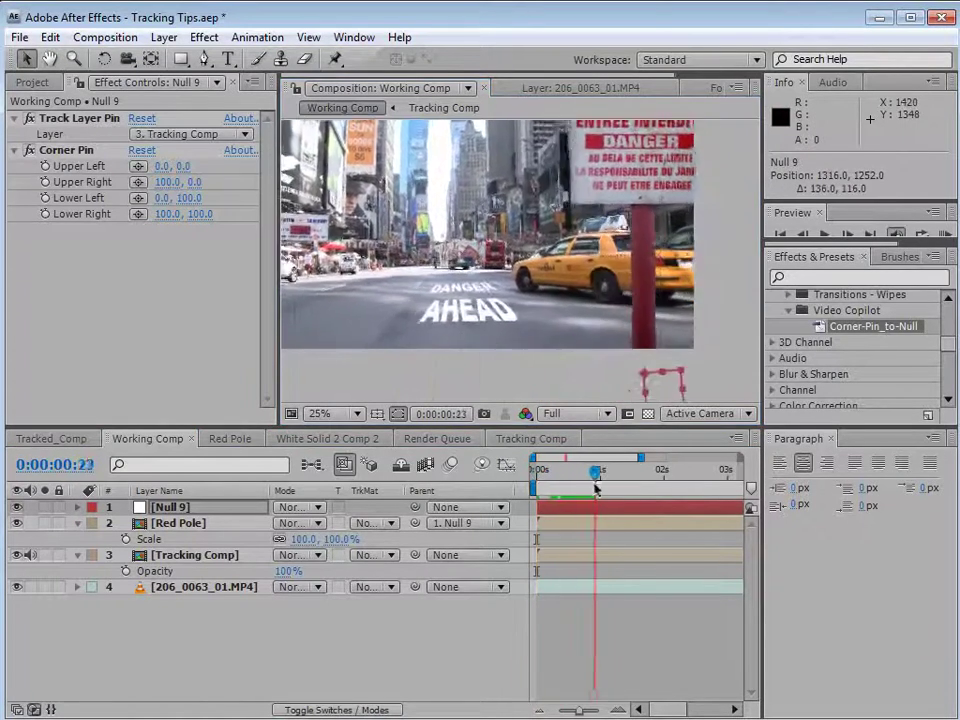
mouse_move(598, 488)
left_mouse_down()
mouse_move(707, 497)
mouse_move(683, 502)
mouse_move(668, 487)
left_mouse_up()
- Set the Tracking Comp layer's blend mode to Overlay and play back the result
left_click(210, 555)
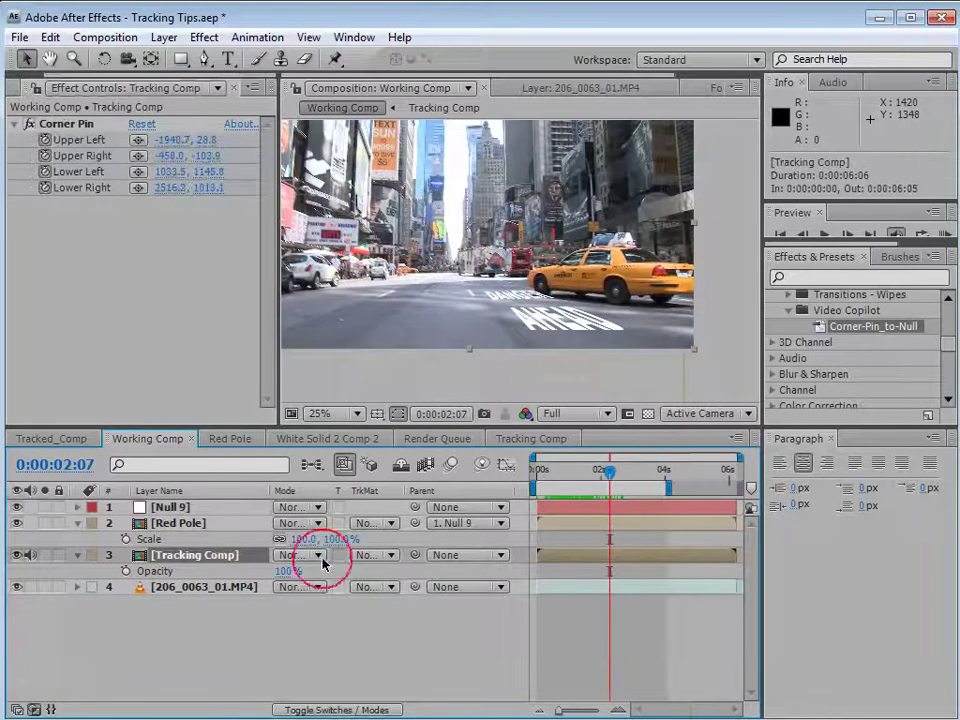
left_click(318, 555)
left_click(240, 700)
key("space")
left_click_drag(560, 487, 492, 495)
- Drag Null 9 so the pole stands on the left side of the road
left_click(482, 383)
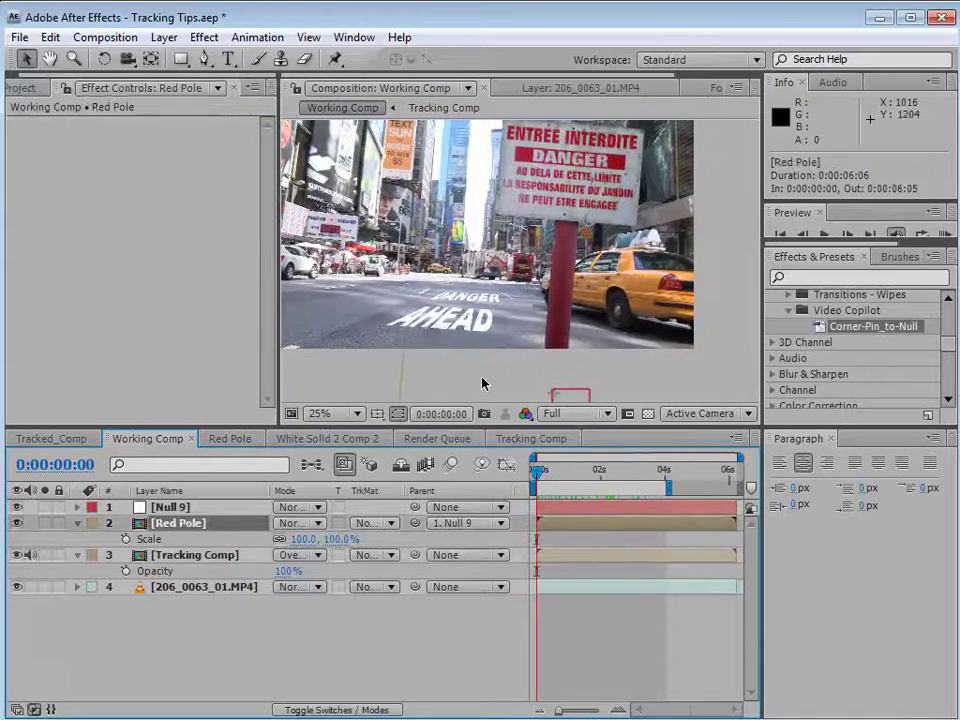
left_click(175, 507)
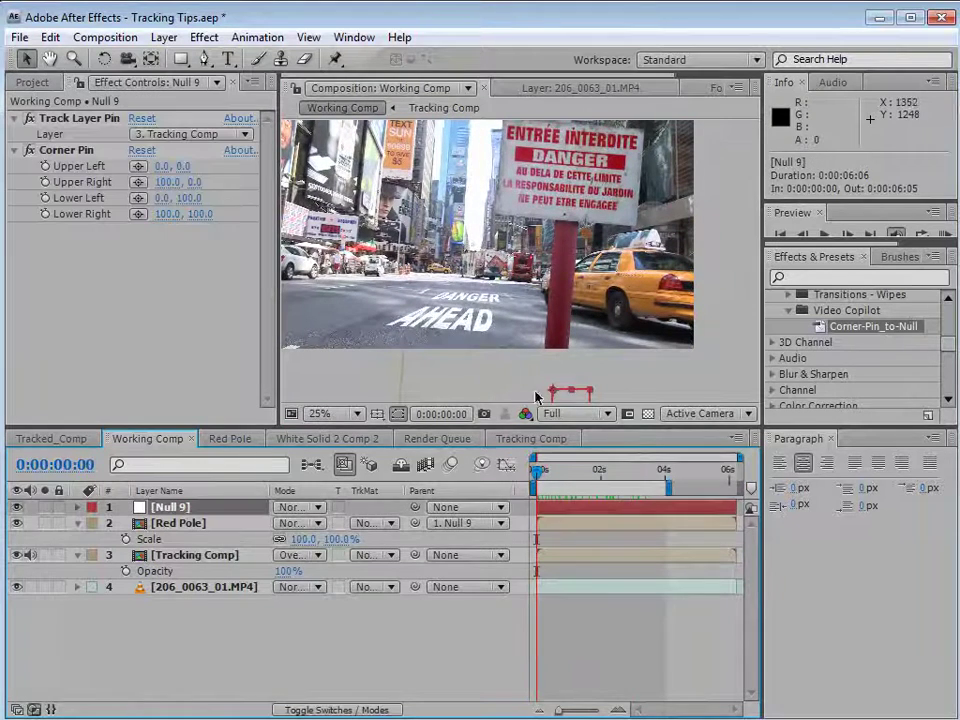
mouse_move(566, 396)
left_mouse_down()
mouse_move(370, 340)
mouse_move(373, 326)
left_mouse_up()
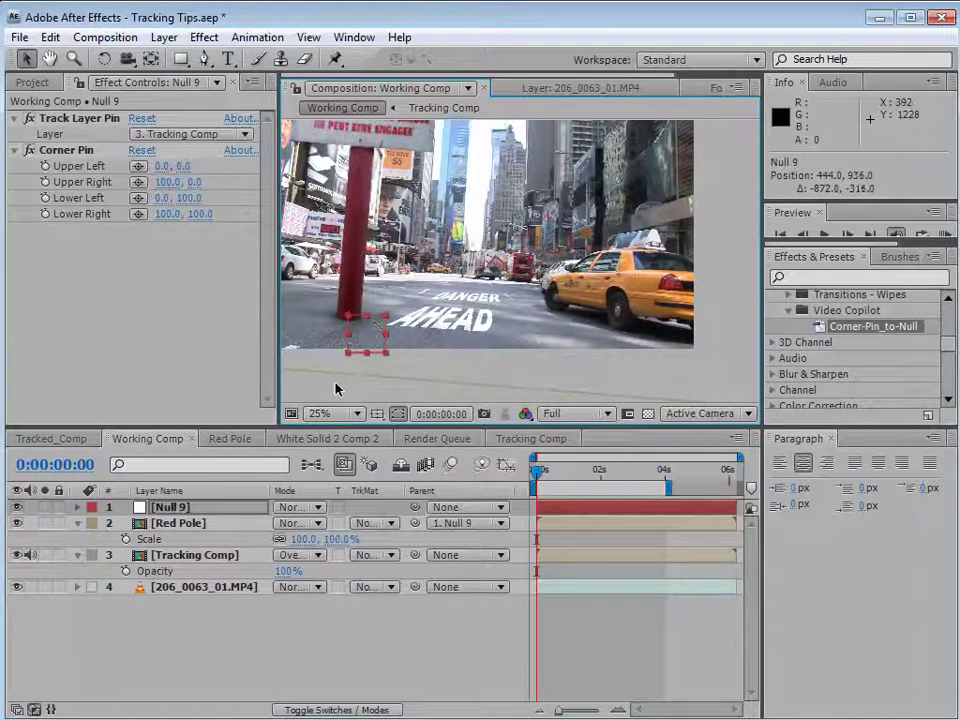
key("h")
left_click_drag(430, 200, 479, 236)
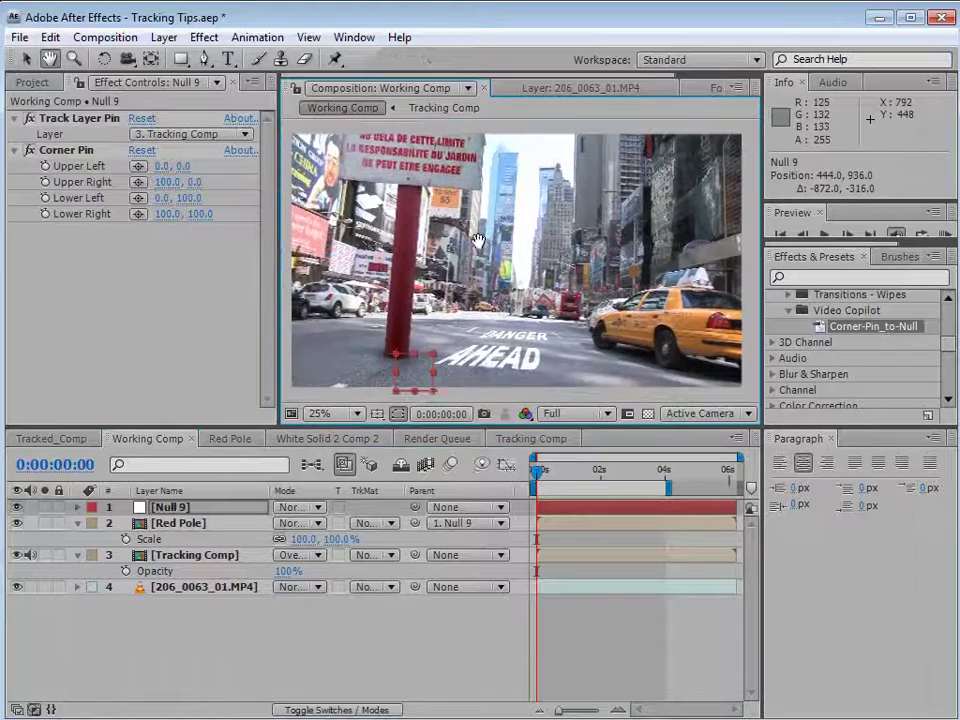
key("v")
left_click(175, 507)
key("e")
key("e")
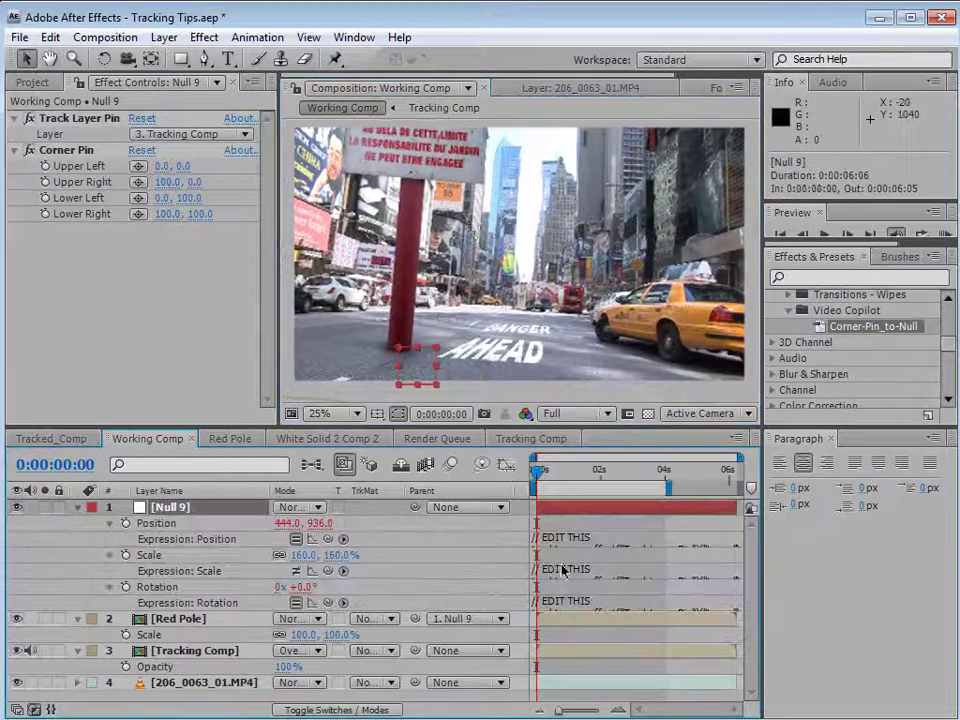
left_click(565, 545)
left_click_drag(729, 555, 729, 610)
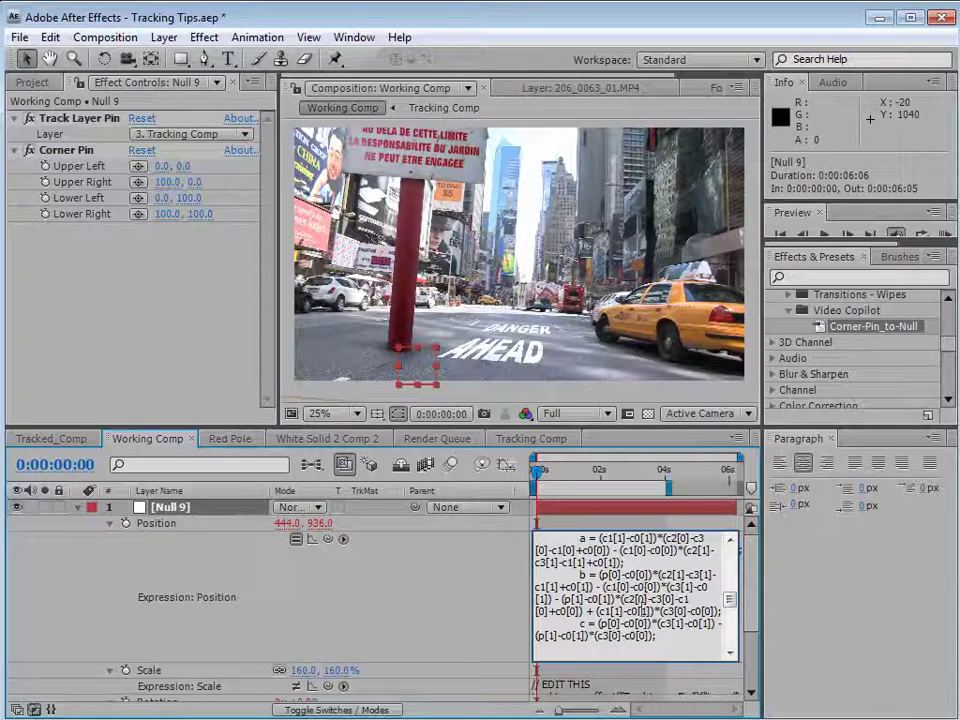
left_click_drag(731, 600, 731, 555)
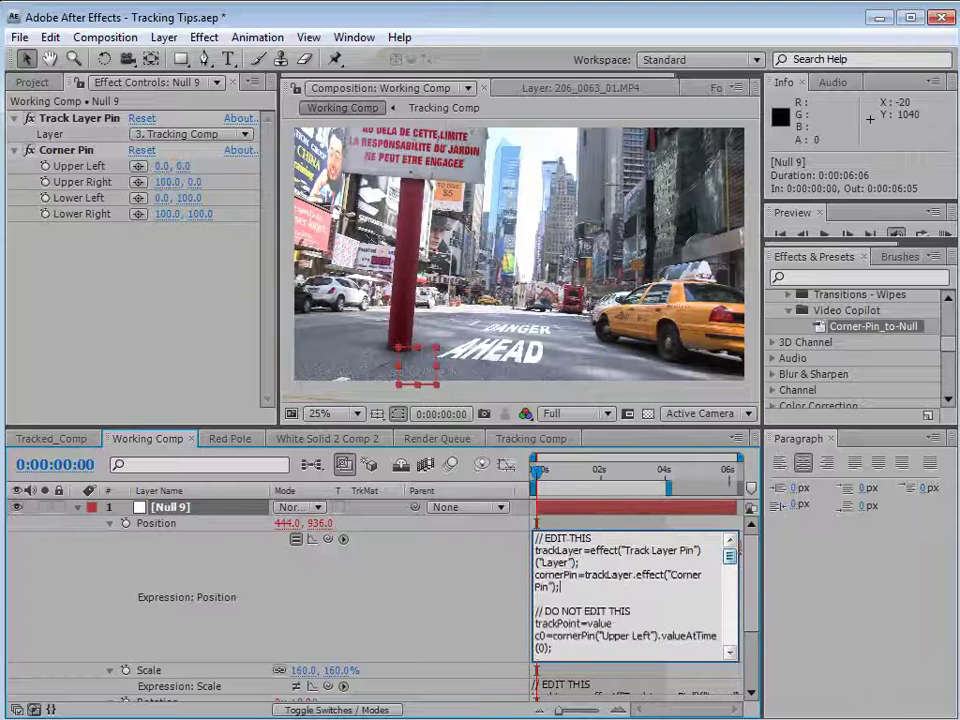
left_click(446, 530)
left_click(108, 523)
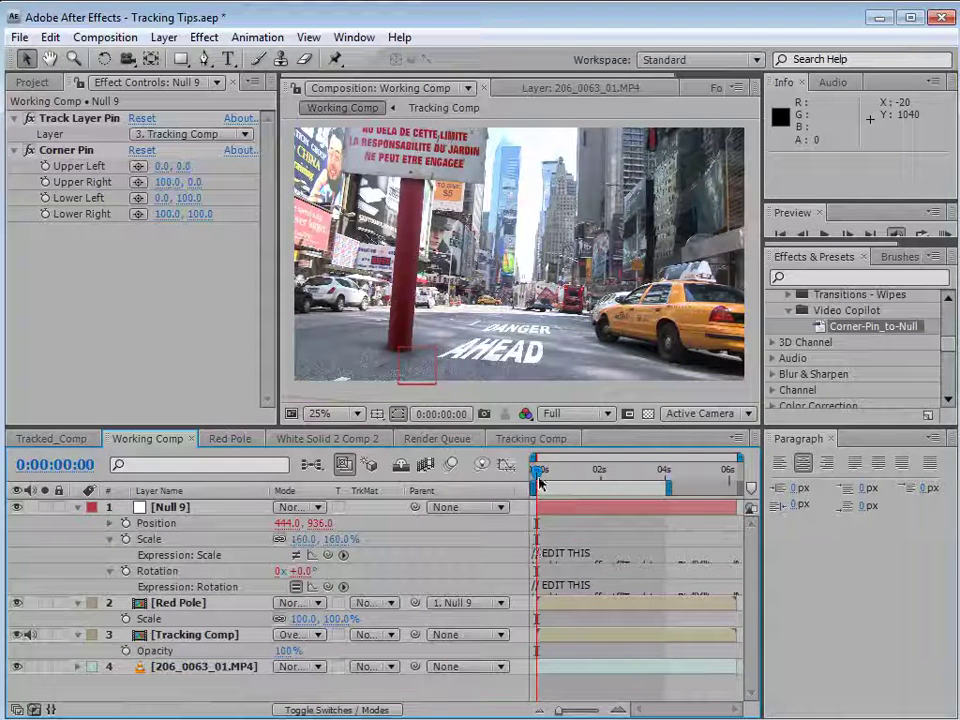
left_click(237, 505)
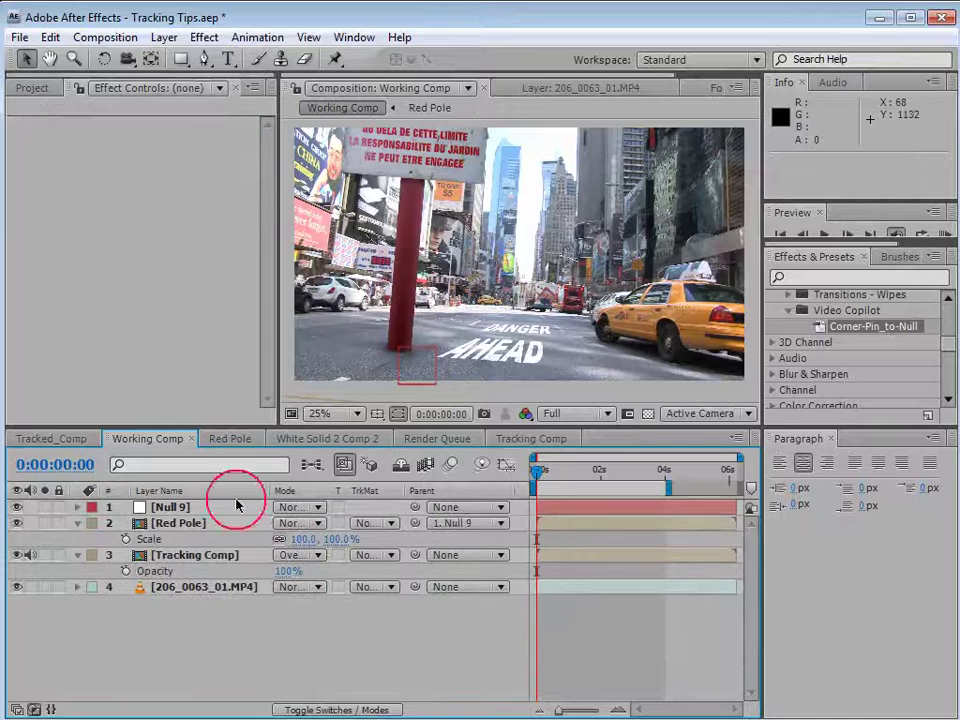
left_click(51, 440)
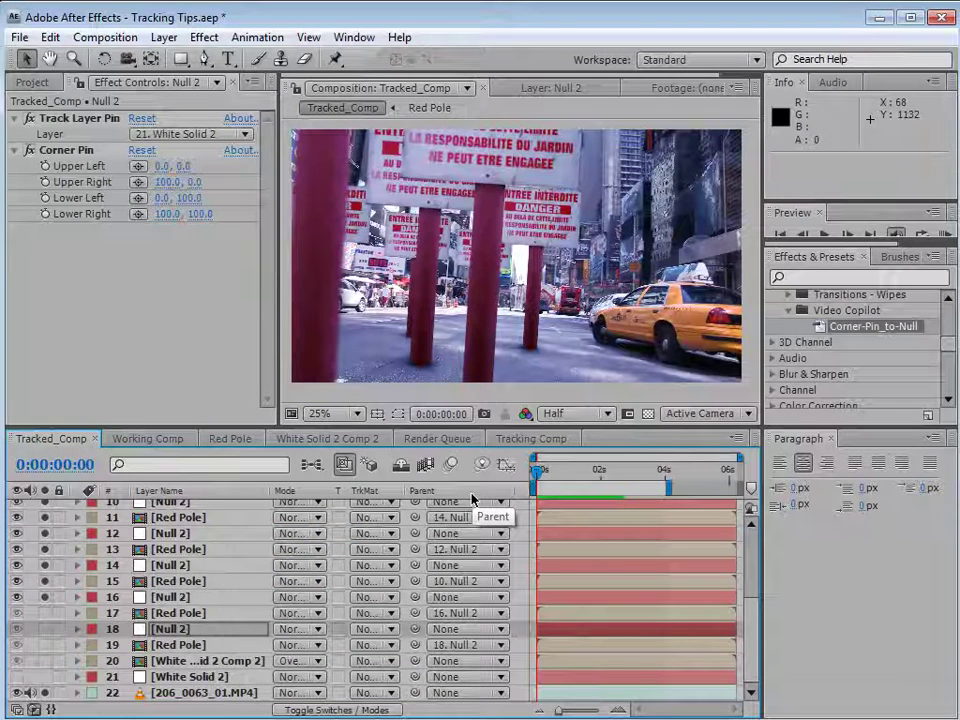
key("KP_0")
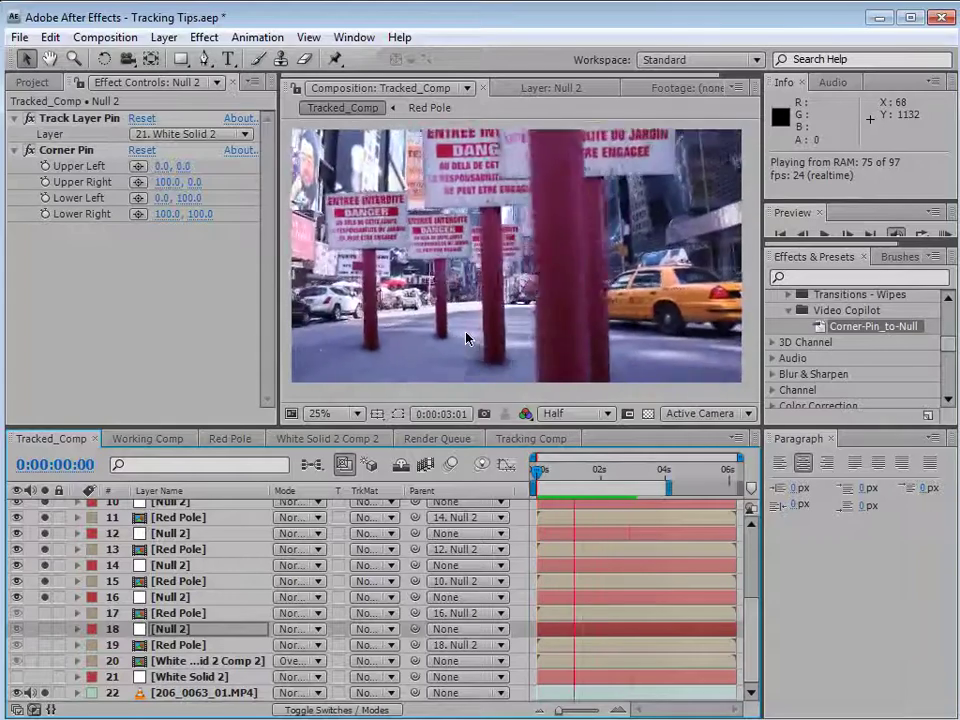
key("space")
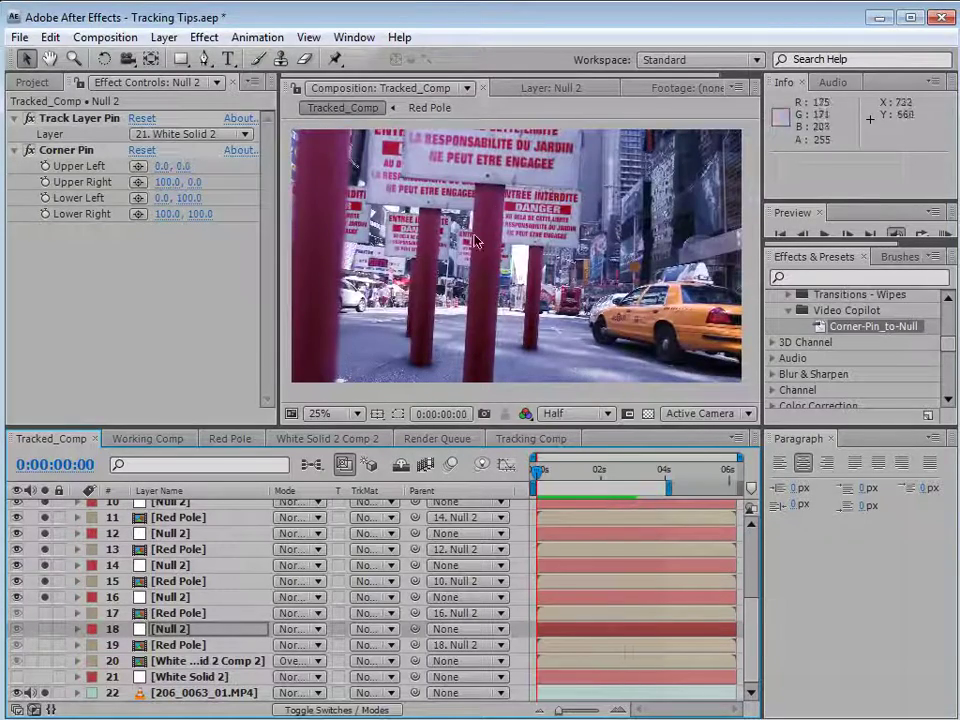
mouse_move(543, 472)
left_mouse_down()
mouse_move(578, 472)
mouse_move(537, 472)
left_mouse_up()
- Back in the Working Comp, try rescaling Null 9's pole, undo it, and scrub the track
left_click(146, 439)
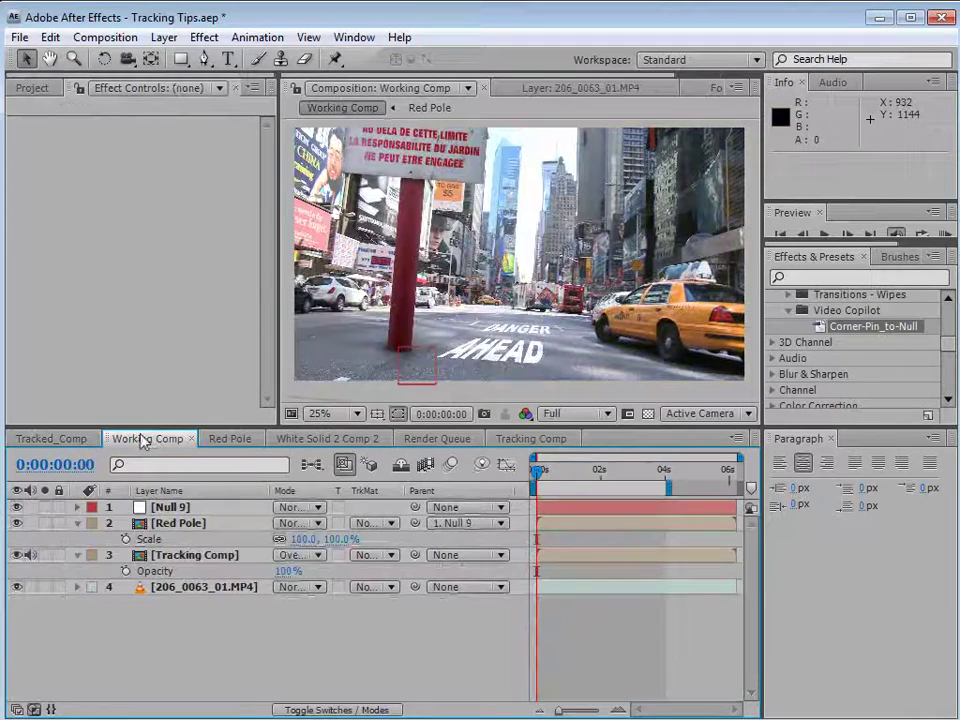
left_click(226, 561)
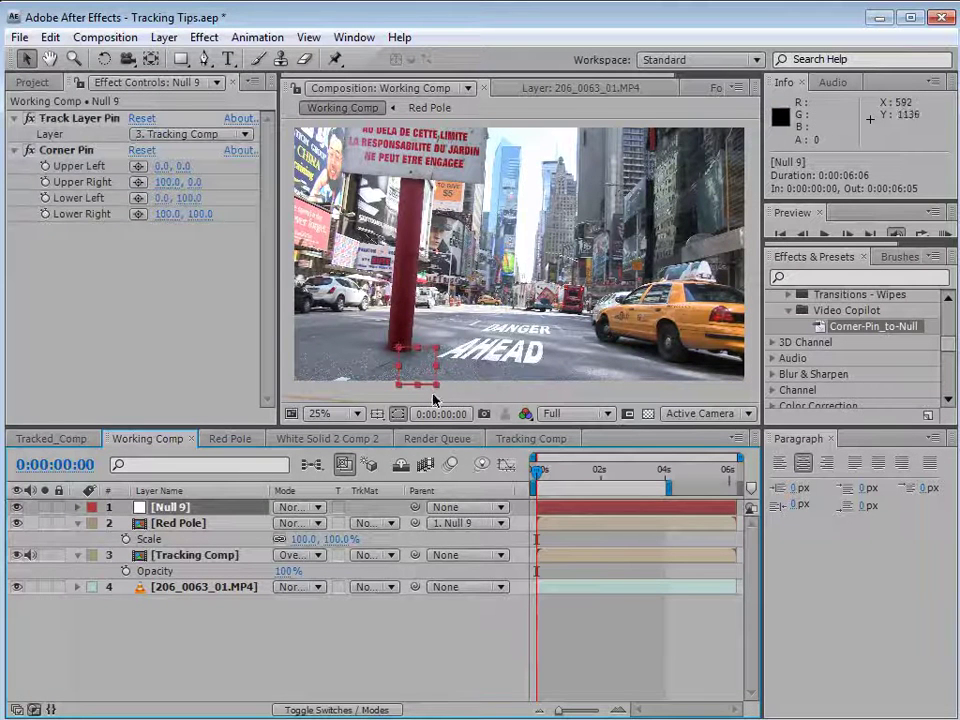
mouse_move(439, 390)
left_mouse_down()
mouse_move(413, 368)
mouse_move(440, 360)
mouse_move(398, 212)
left_mouse_up()
key("ctrl+z")
mouse_move(537, 470)
left_mouse_down()
mouse_move(552, 470)
mouse_move(537, 470)
left_mouse_up()
- Move the pole down onto the street near the road's centre, undoing a shrink attempt
left_click_drag(398, 212, 409, 333)
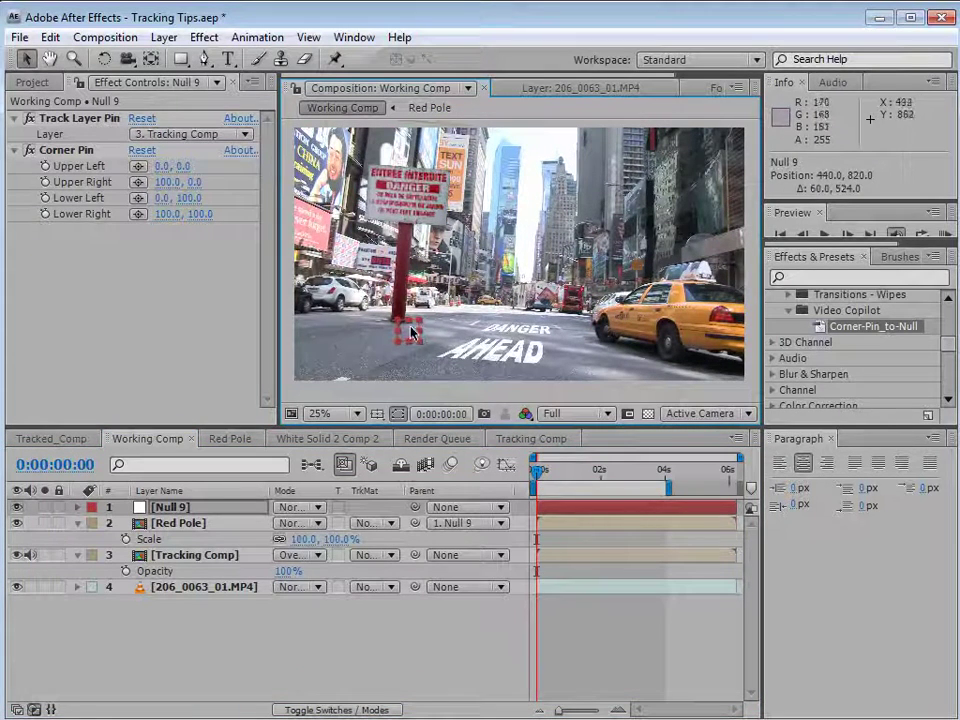
mouse_move(409, 333)
left_mouse_down()
mouse_move(636, 369)
mouse_move(531, 343)
mouse_move(521, 316)
mouse_move(529, 328)
mouse_move(507, 343)
left_mouse_up()
mouse_move(541, 457)
left_mouse_down()
mouse_move(548, 470)
mouse_move(600, 480)
mouse_move(552, 490)
mouse_move(535, 480)
left_mouse_up()
mouse_move(540, 350)
left_mouse_down()
mouse_move(500, 328)
mouse_move(516, 335)
mouse_move(447, 342)
mouse_move(396, 390)
mouse_move(407, 395)
left_mouse_up()
key("ctrl+z")
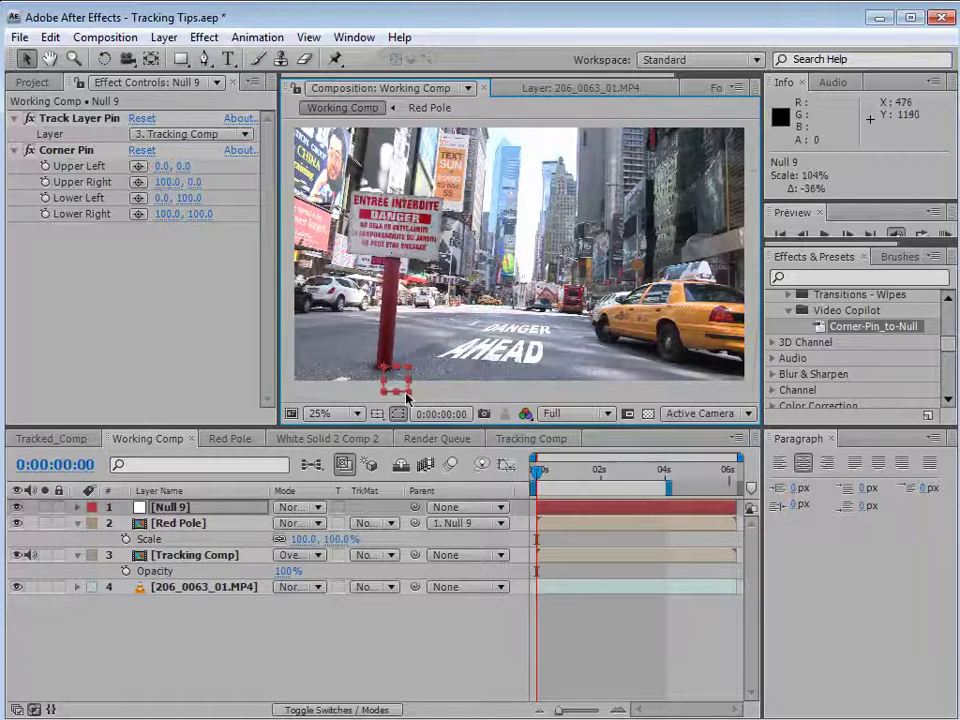
- Nudge the pole up-right and add Dirt_Charge_01.mov to the Working Comp
mouse_move(400, 390)
left_mouse_down()
mouse_move(408, 362)
mouse_move(432, 362)
left_mouse_up()
left_click(36, 81)
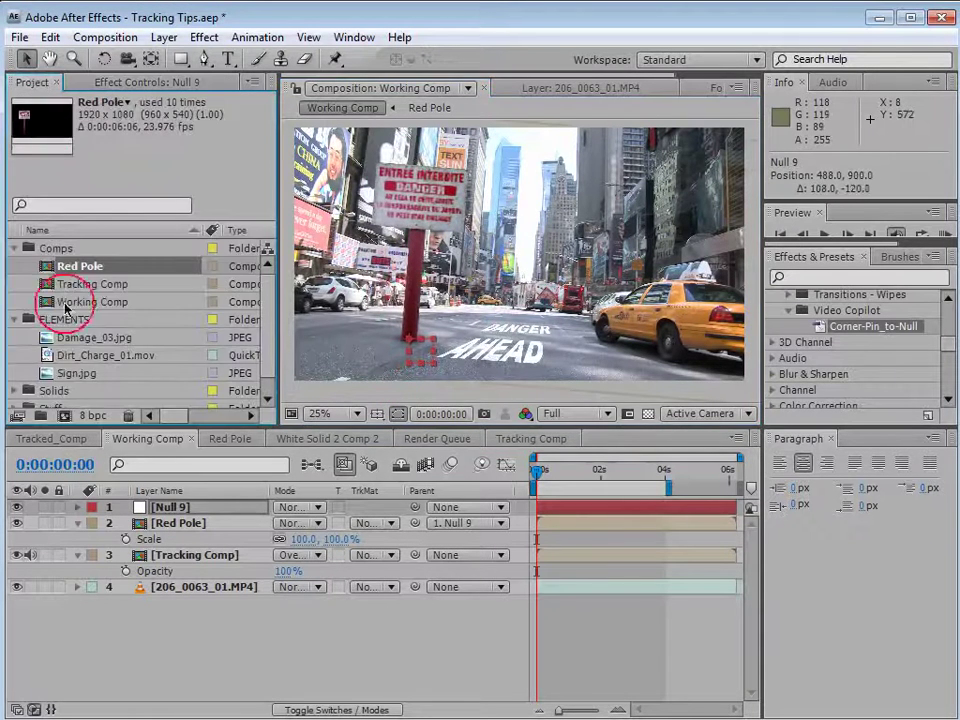
left_click(66, 356)
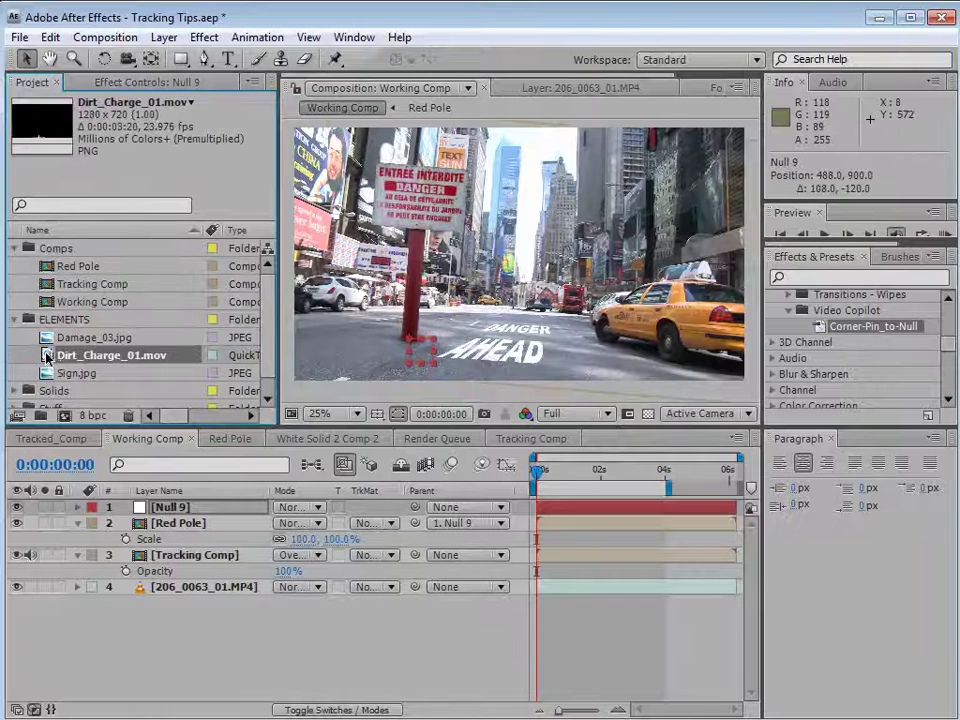
left_click_drag(47, 357, 158, 508)
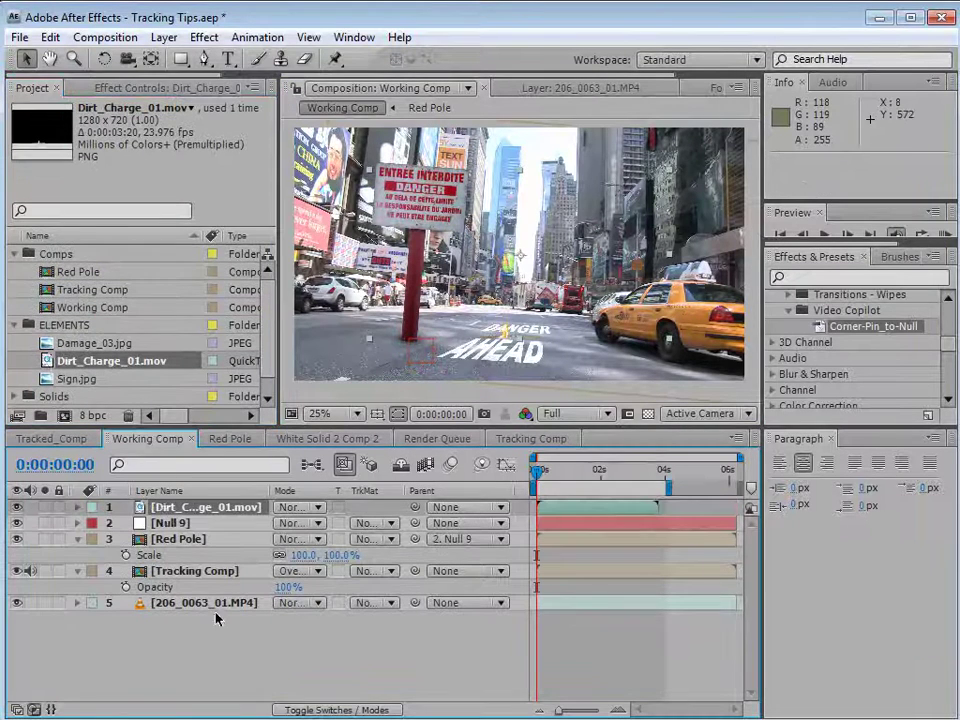
- Duplicate Null 9, place the copy right of the pole, and set the dirt charge beside it
left_click(218, 630)
left_click(180, 526)
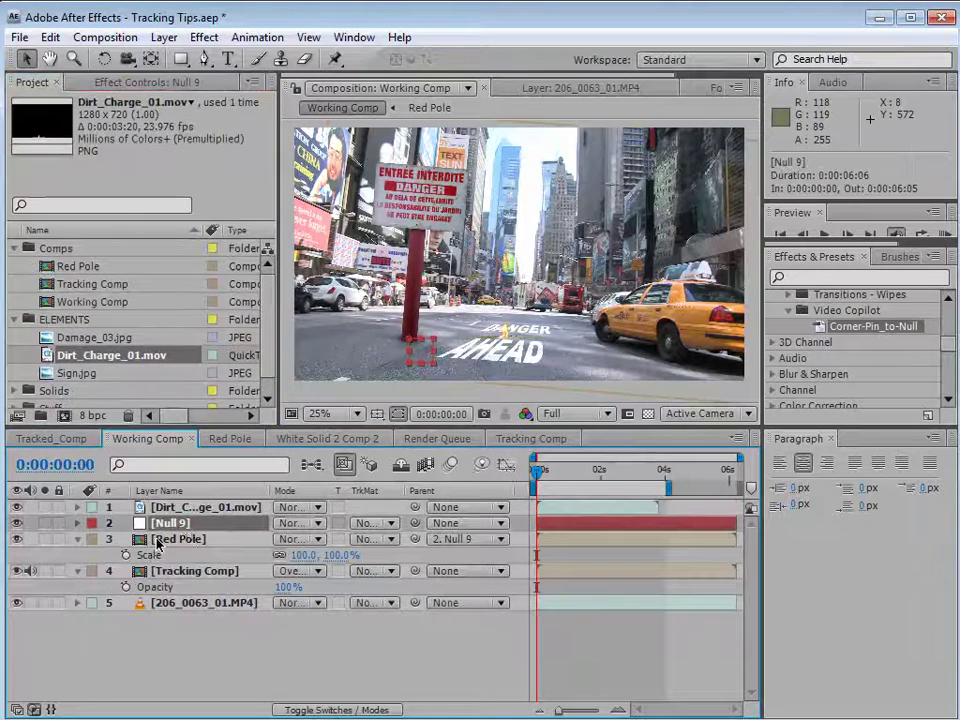
key("ctrl+d")
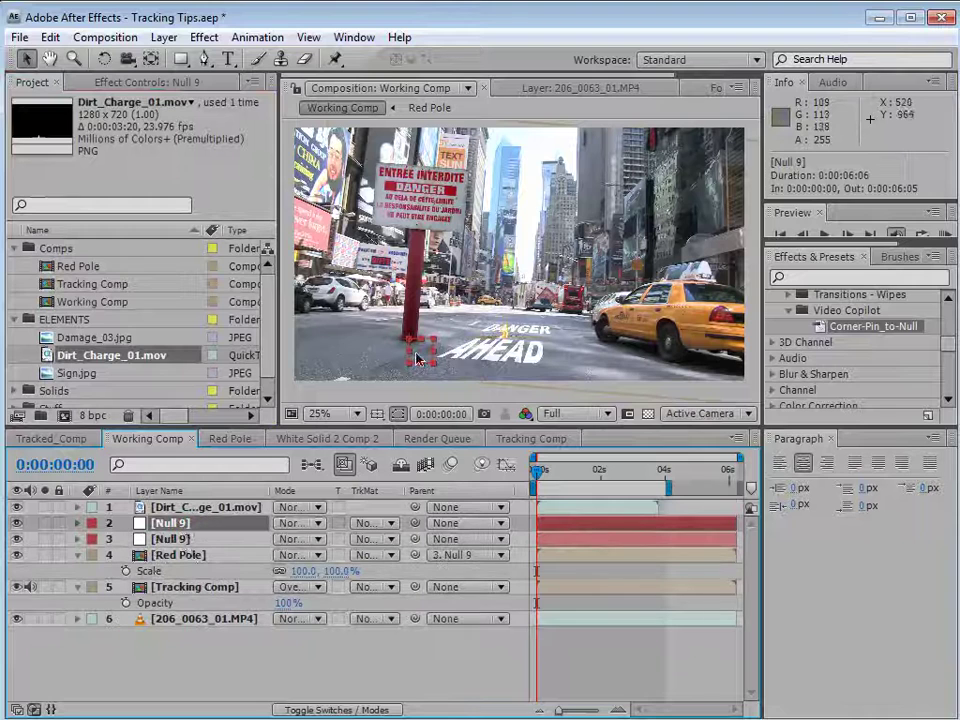
left_click_drag(418, 357, 530, 372)
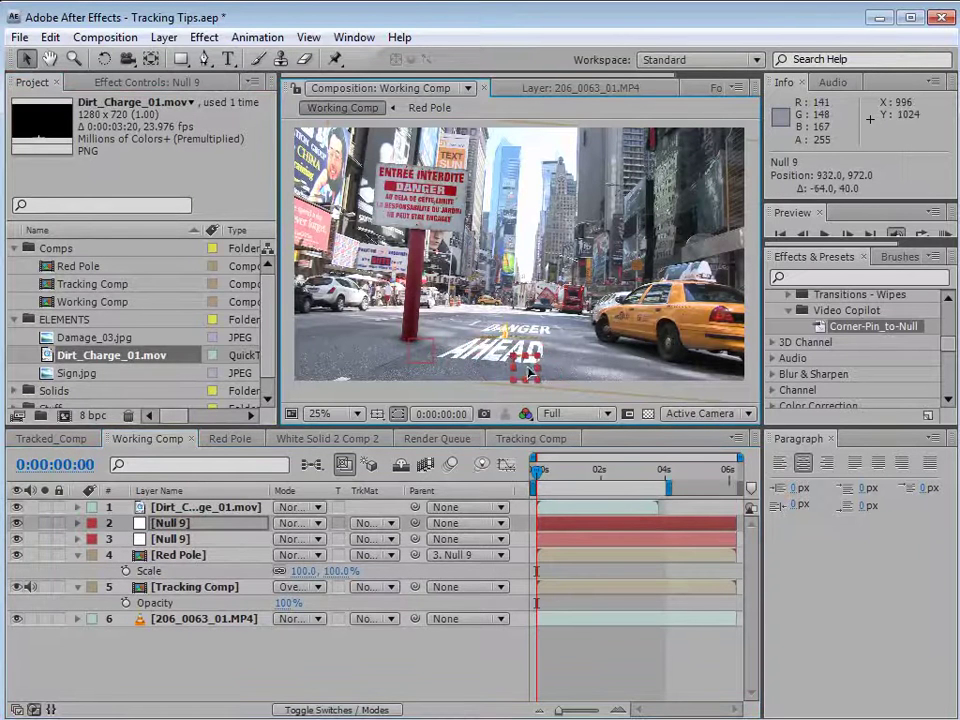
left_click(205, 507)
left_click_drag(511, 326, 522, 345)
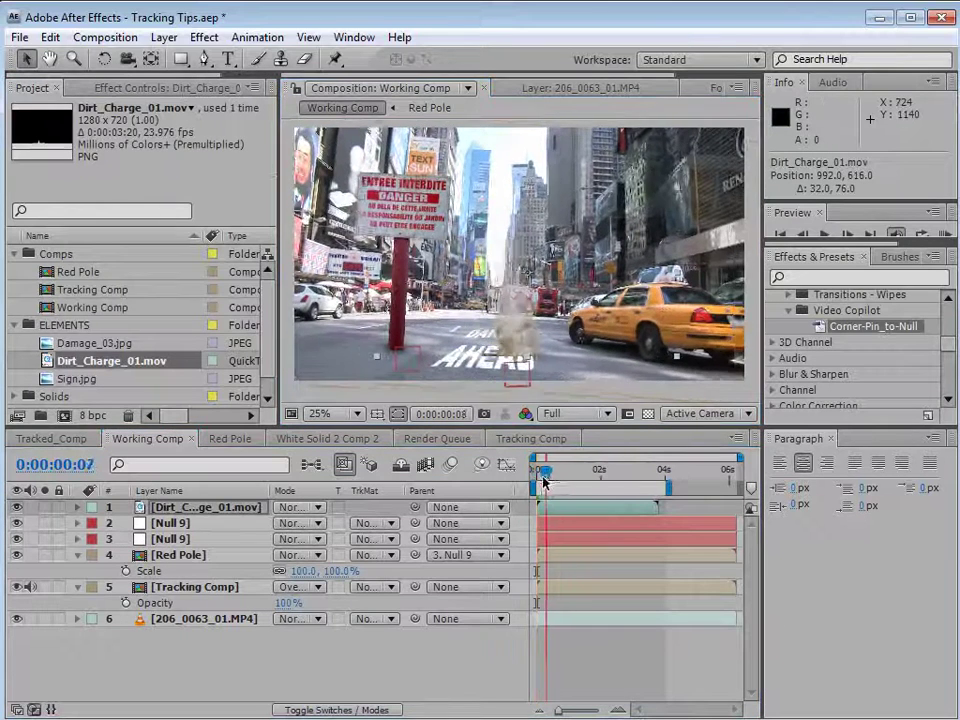
- Parent the dirt charge to the new null, move them up-left, and play the burst
left_click_drag(540, 476, 537, 476)
left_click_drag(415, 507, 217, 522)
left_click(217, 522)
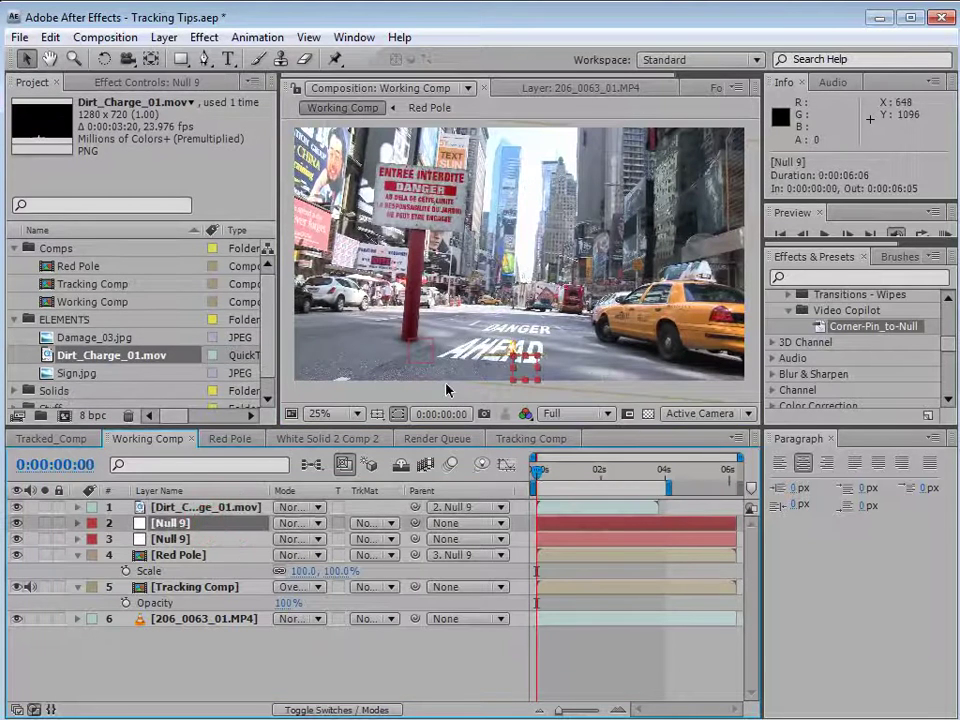
mouse_move(525, 368)
left_mouse_down()
mouse_move(495, 338)
mouse_move(501, 343)
left_mouse_up()
key("space")
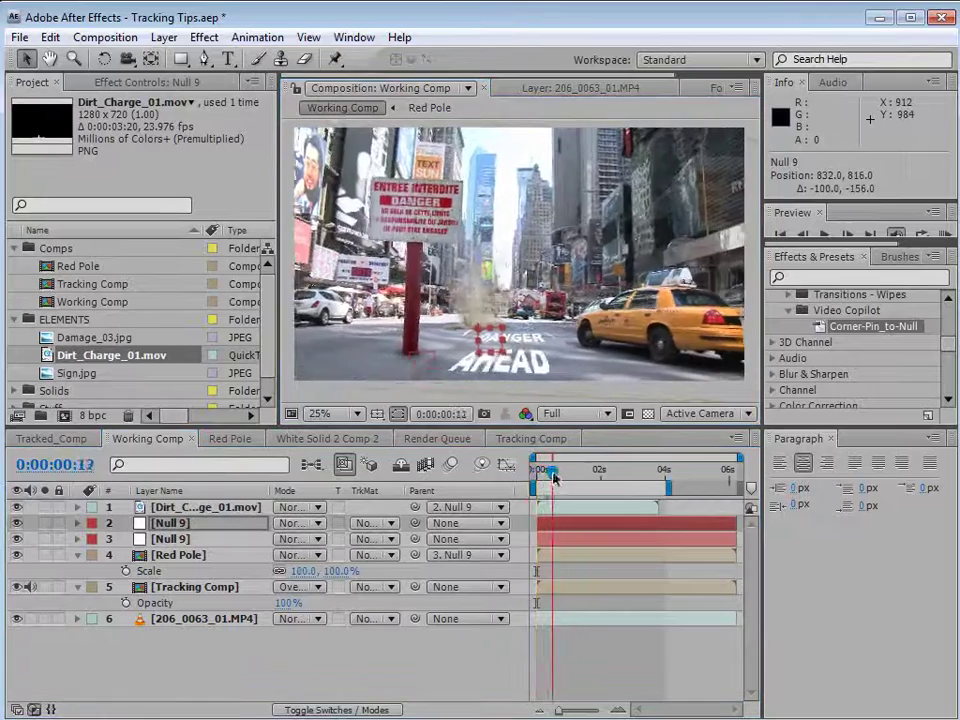
- Reposition the dirt explosion near the pole base, preview it, then select it and its extra null
left_click_drag(483, 357, 493, 430)
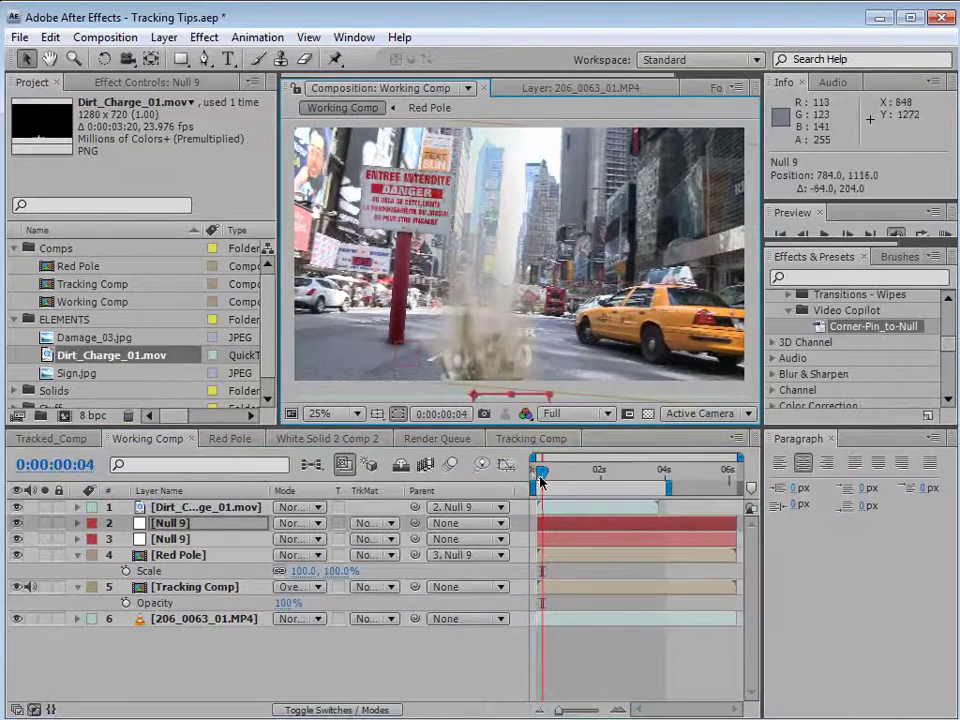
mouse_move(541, 472)
left_mouse_down()
mouse_move(532, 487)
mouse_move(537, 474)
left_mouse_up()
left_click_drag(505, 400, 436, 349)
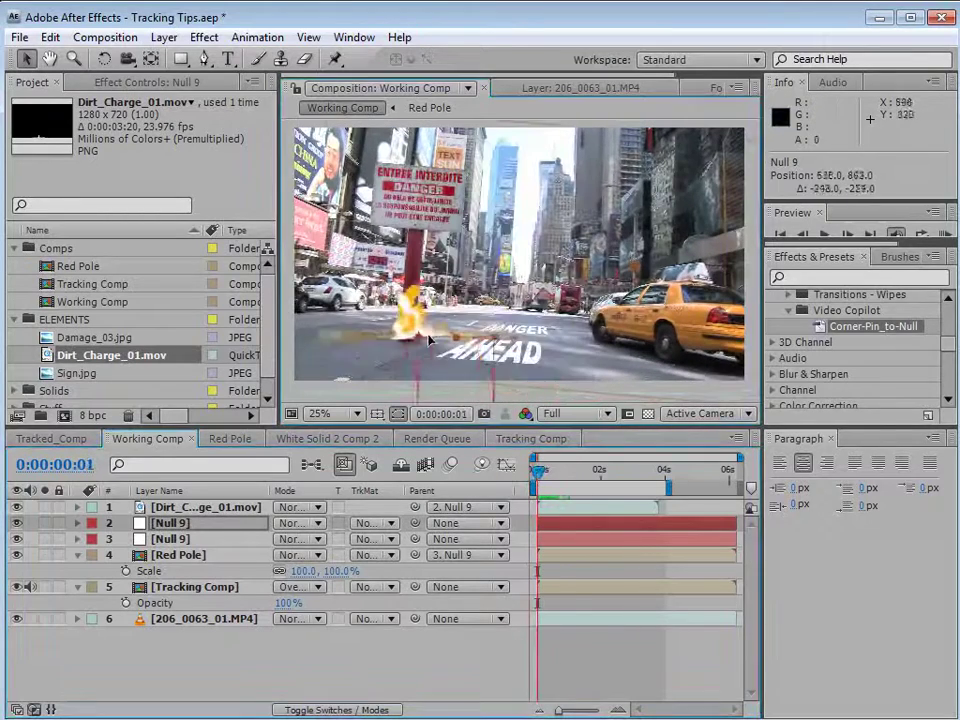
left_click_drag(540, 481, 557, 481)
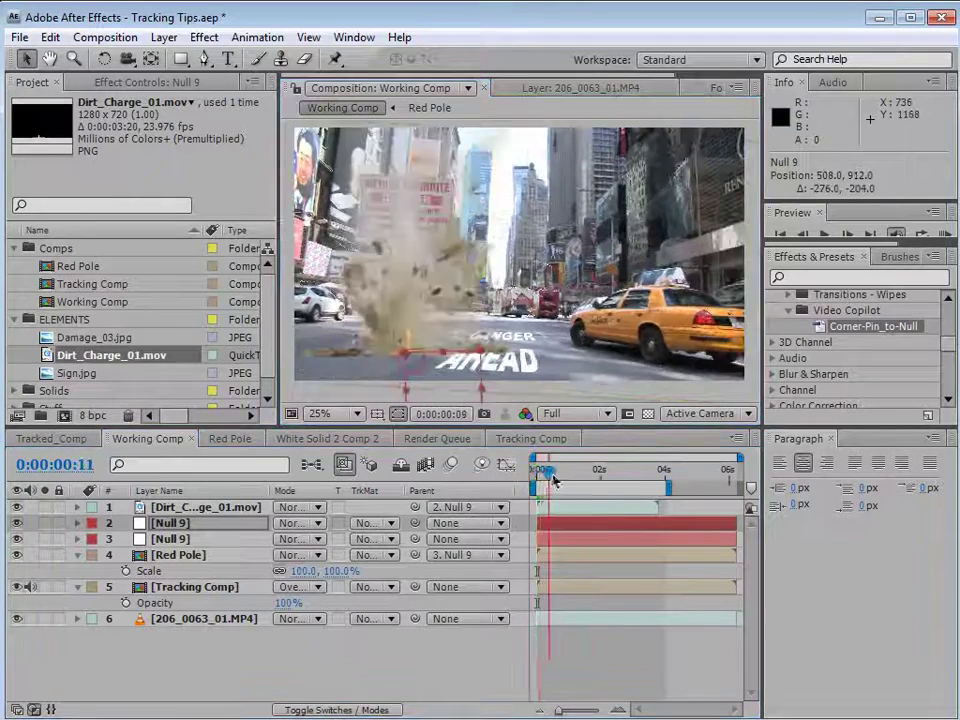
left_click(200, 555)
key("KP_0")
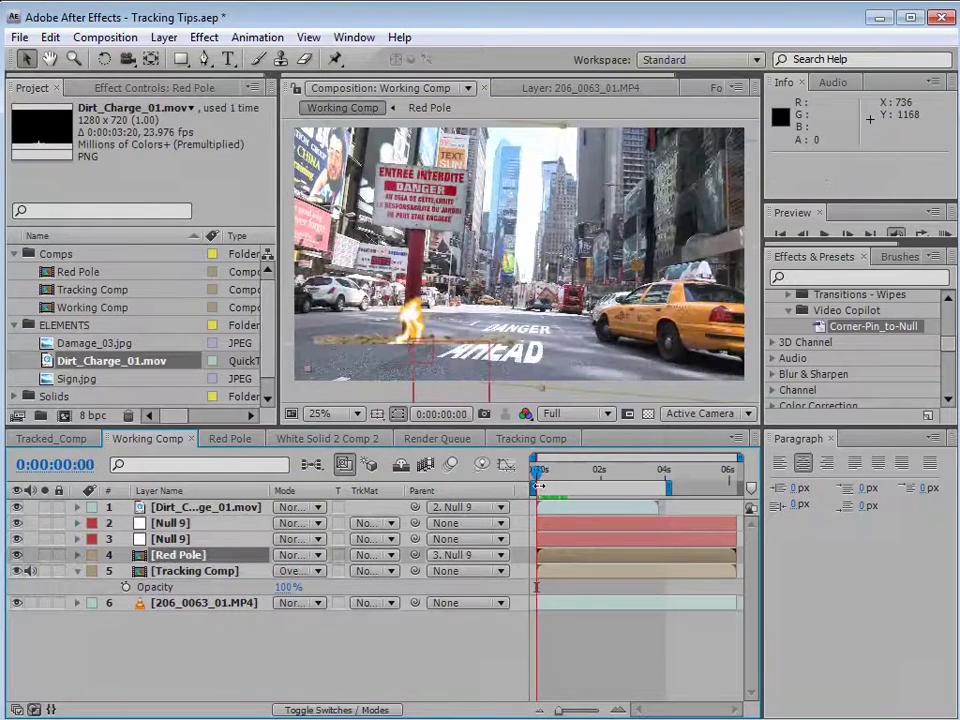
left_click(238, 512)
left_click(176, 522, "shift")
- Delete the dirt charge and its null, then duplicate the null-and-pole pair and move the copy right
key("Delete")
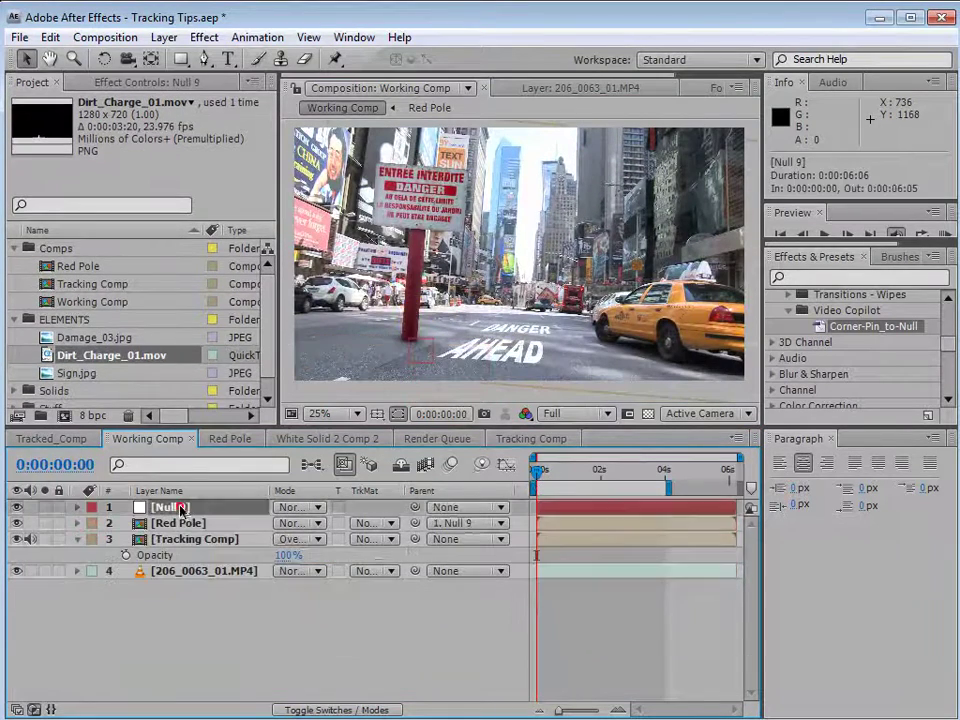
left_click(166, 524, "shift")
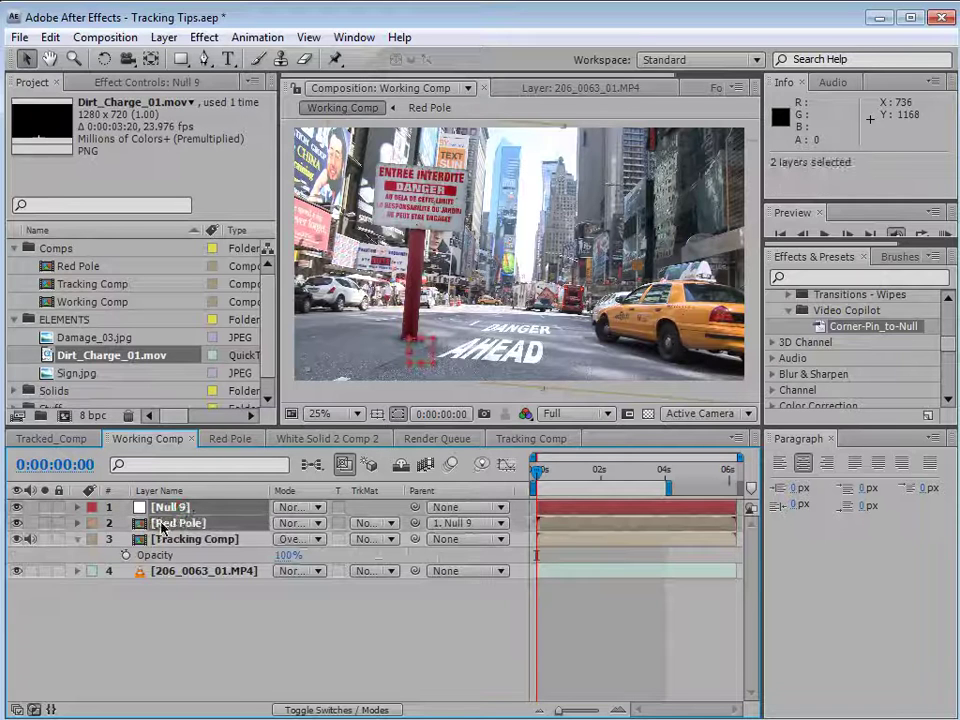
left_click(48, 37)
left_click(106, 239)
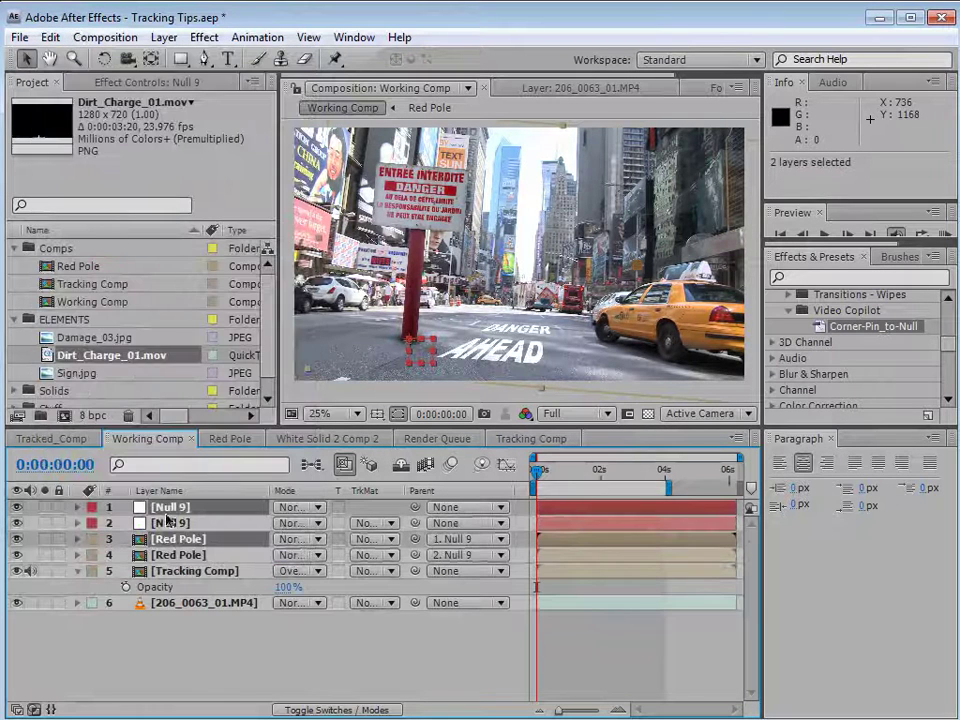
left_click_drag(168, 524, 157, 567)
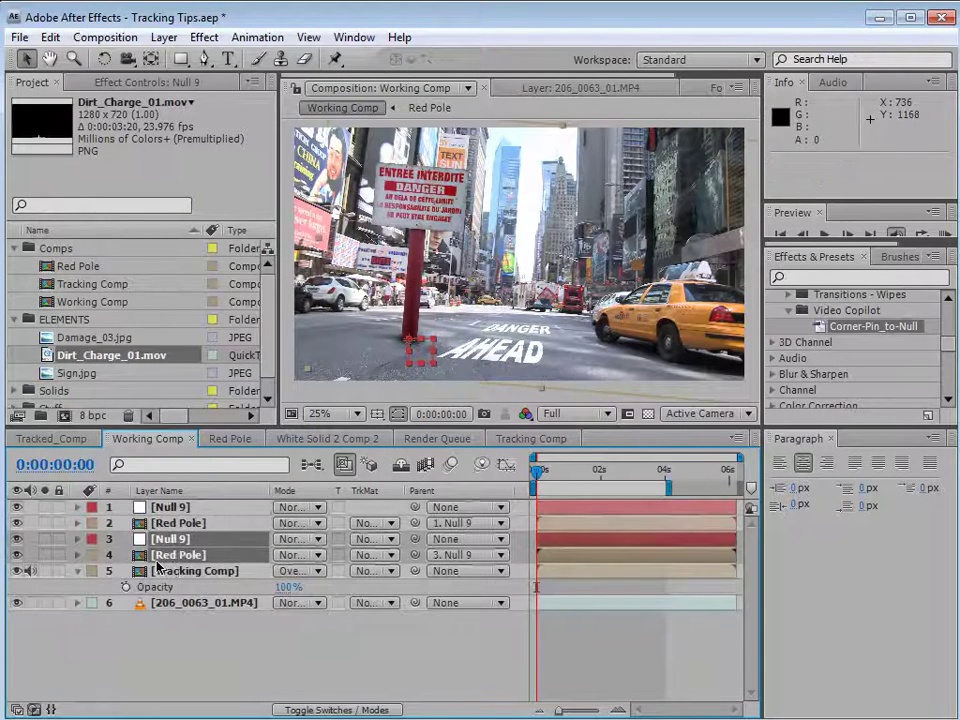
left_click(418, 360)
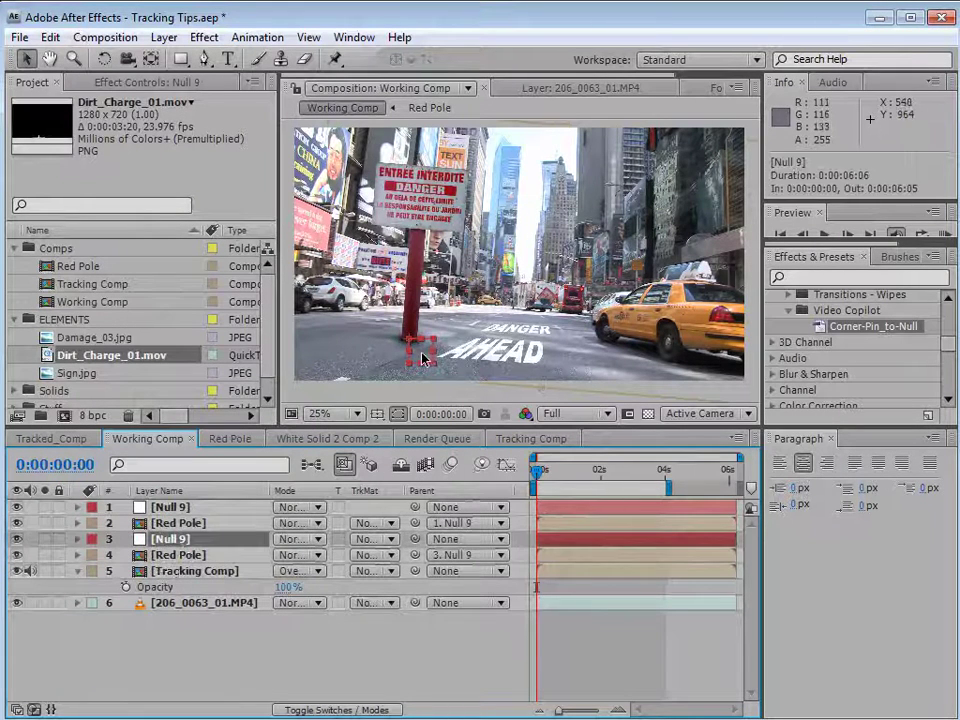
mouse_move(418, 360)
left_mouse_down()
mouse_move(496, 343)
mouse_move(503, 350)
mouse_move(489, 340)
left_mouse_up()
- Duplicate the pair again and move the third, smaller pole farther down the road
left_click(200, 555, "ctrl")
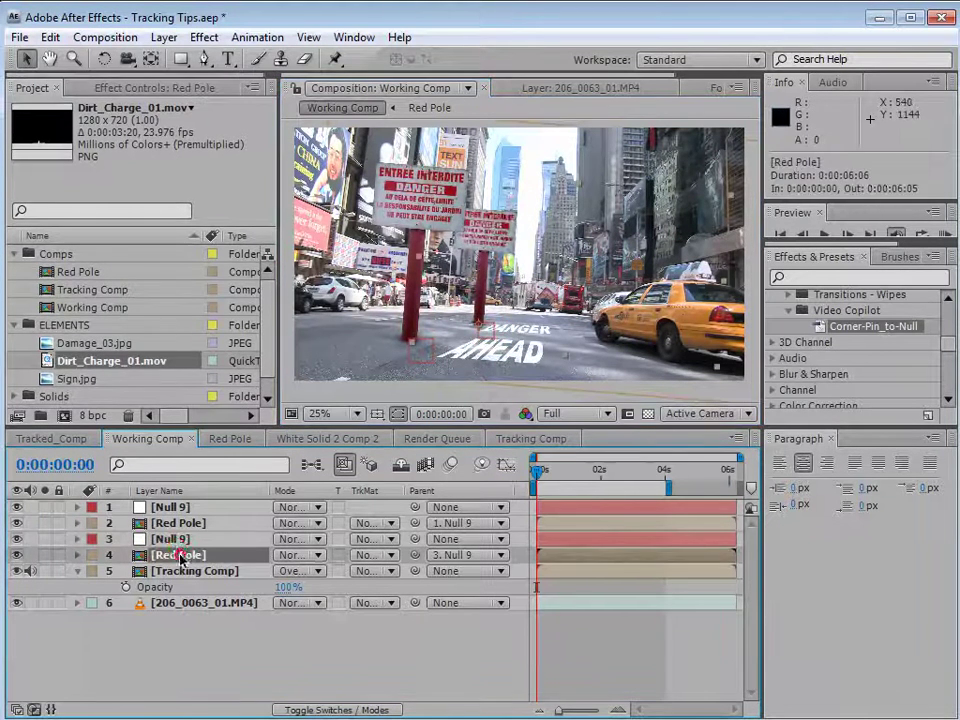
key("ctrl+d")
left_click_drag(180, 571, 172, 594)
left_click(170, 571)
left_click_drag(474, 341, 521, 336)
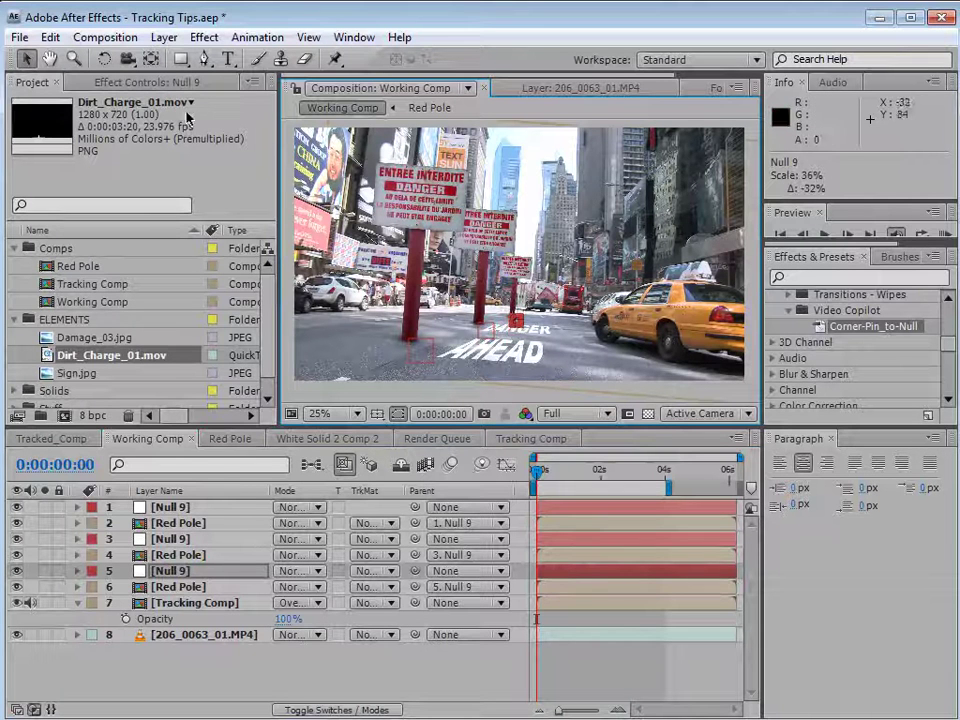
- Draw a rough mask path on the null near the pole and taxi, then delete stray points
left_click(204, 60)
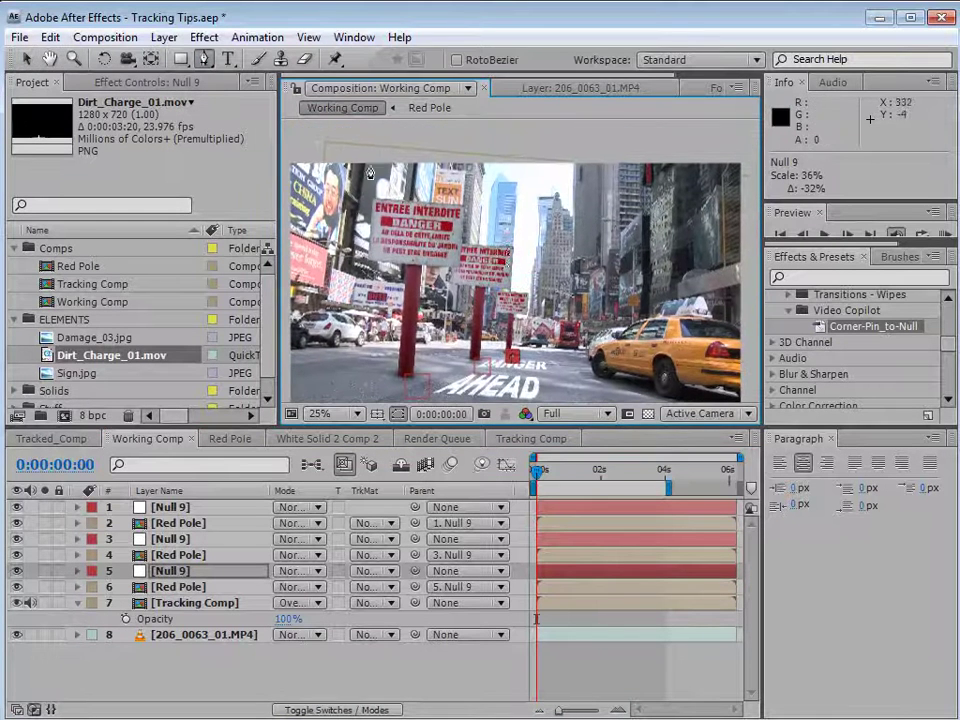
left_click(383, 168)
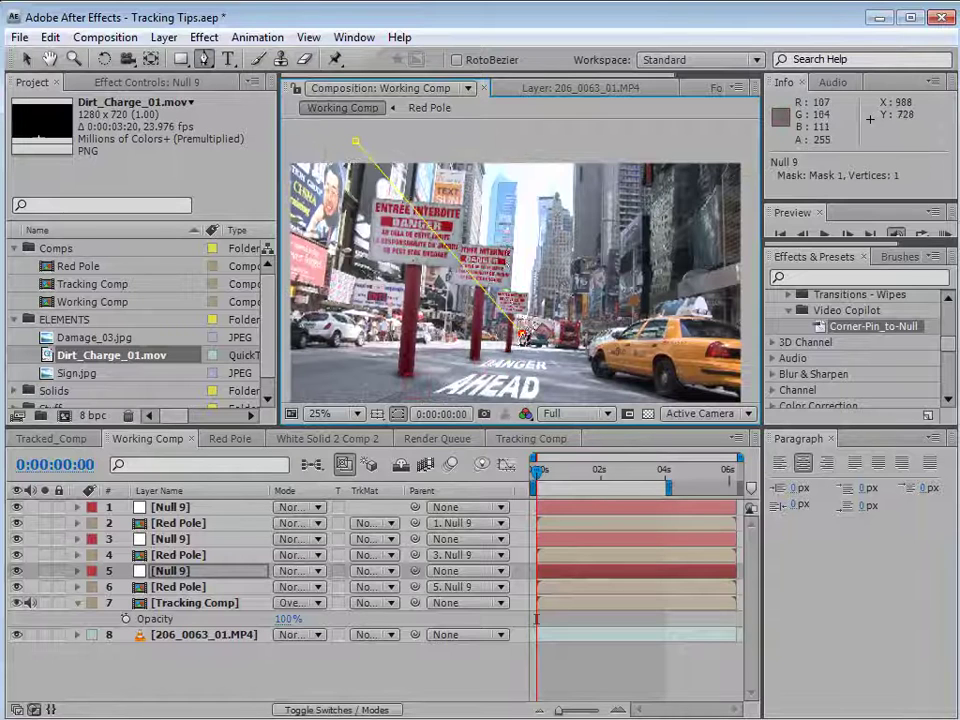
left_click(521, 330)
left_click(696, 149)
left_click(724, 388)
left_click(521, 340, "ctrl")
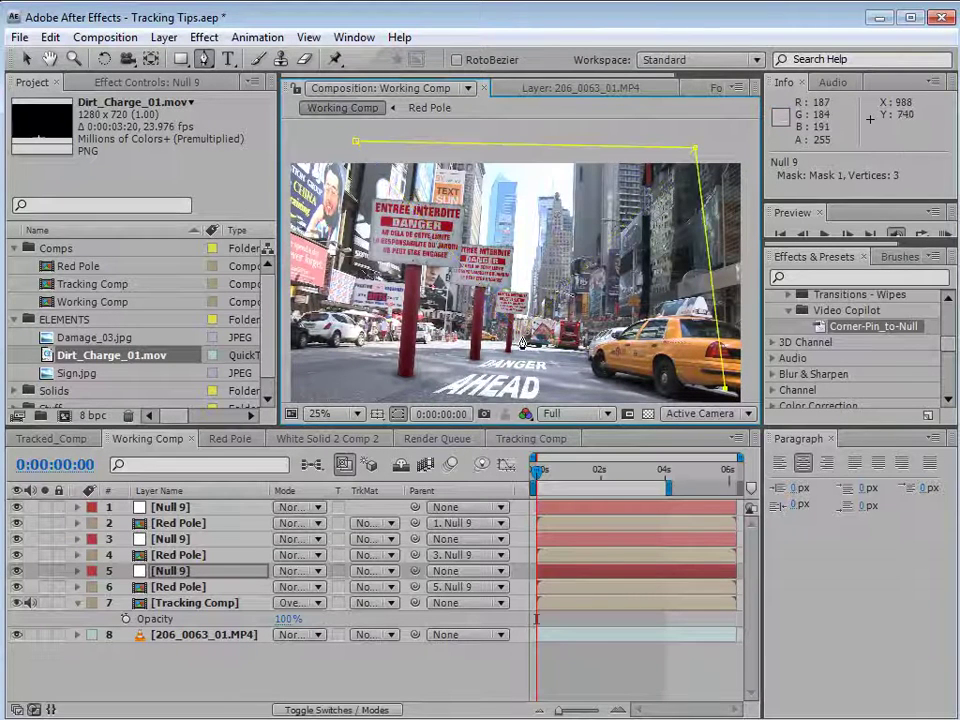
key("v")
key("Delete")
key("Delete")
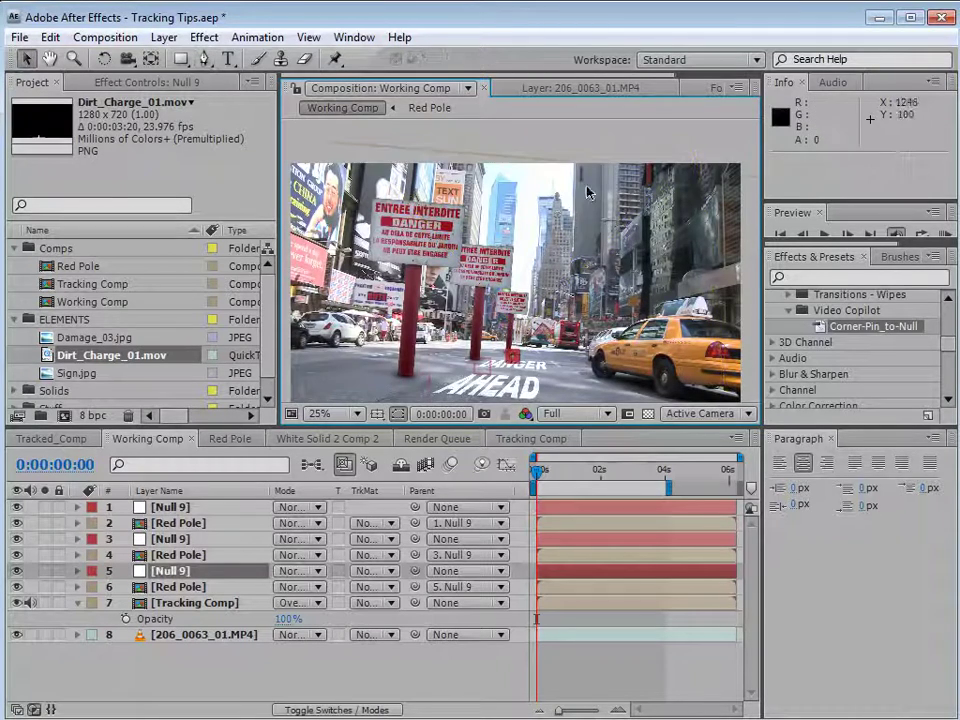
- Return to frame 0, save the project with Ctrl+S, and open Tracking Comp from the Project panel
left_click_drag(549, 480, 537, 472)
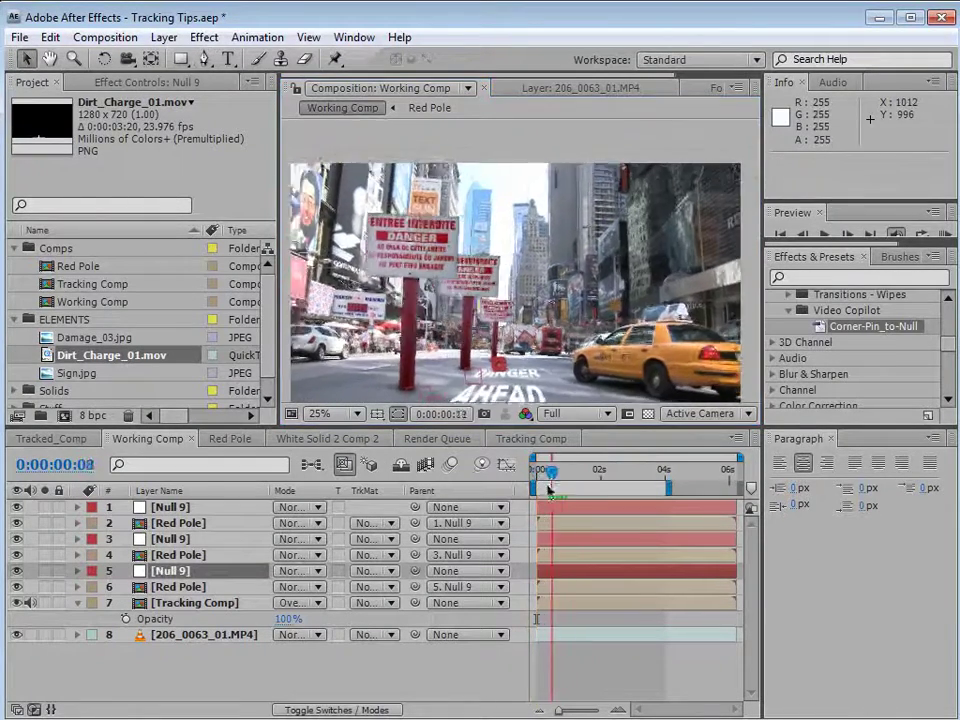
left_click_drag(547, 316, 549, 286)
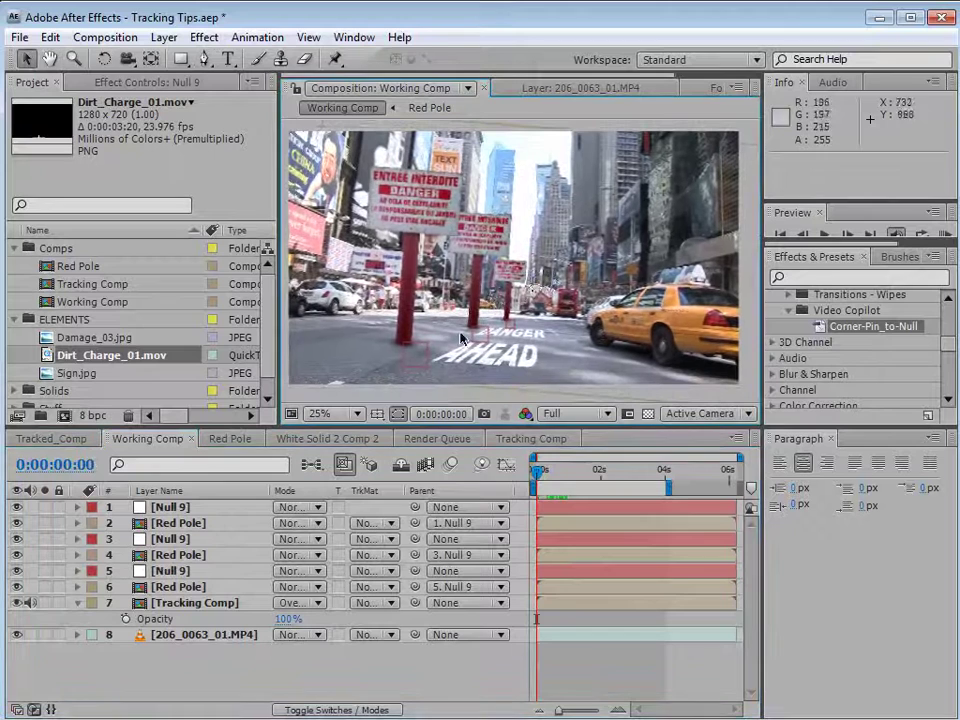
key("ctrl+s")
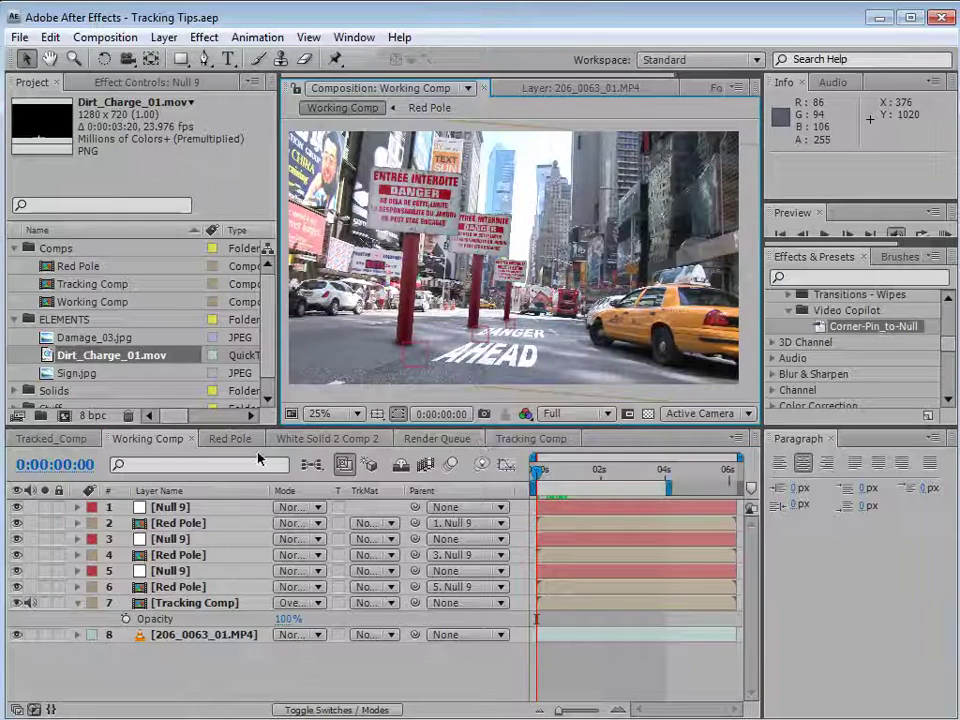
double_click(190, 604)
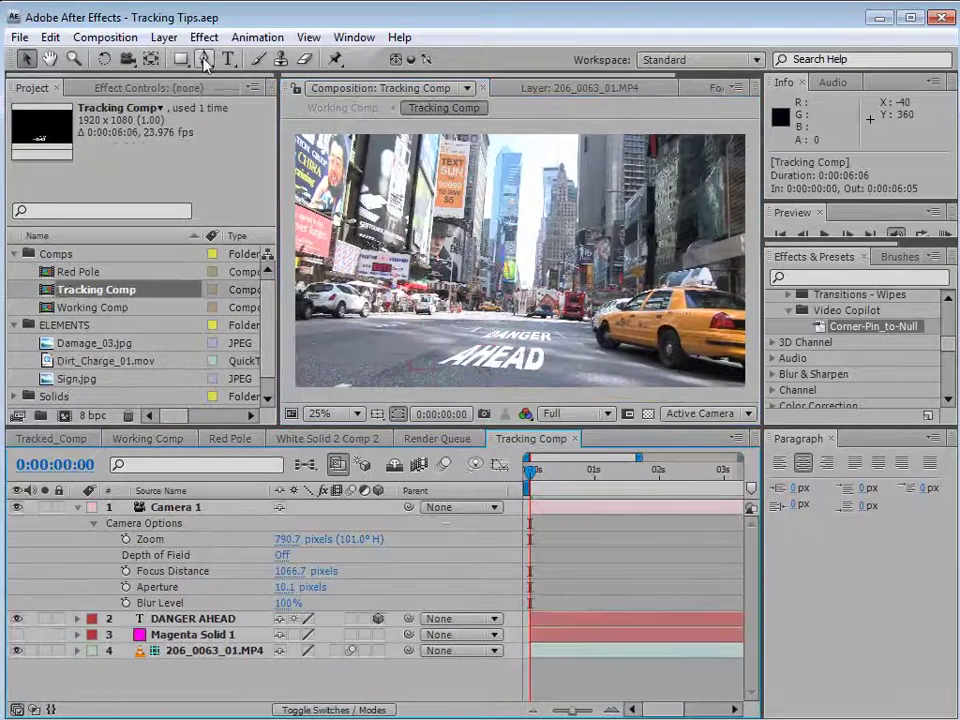
- Create a new solid layer coloured black (000000)
left_click(164, 37)
left_click(505, 79)
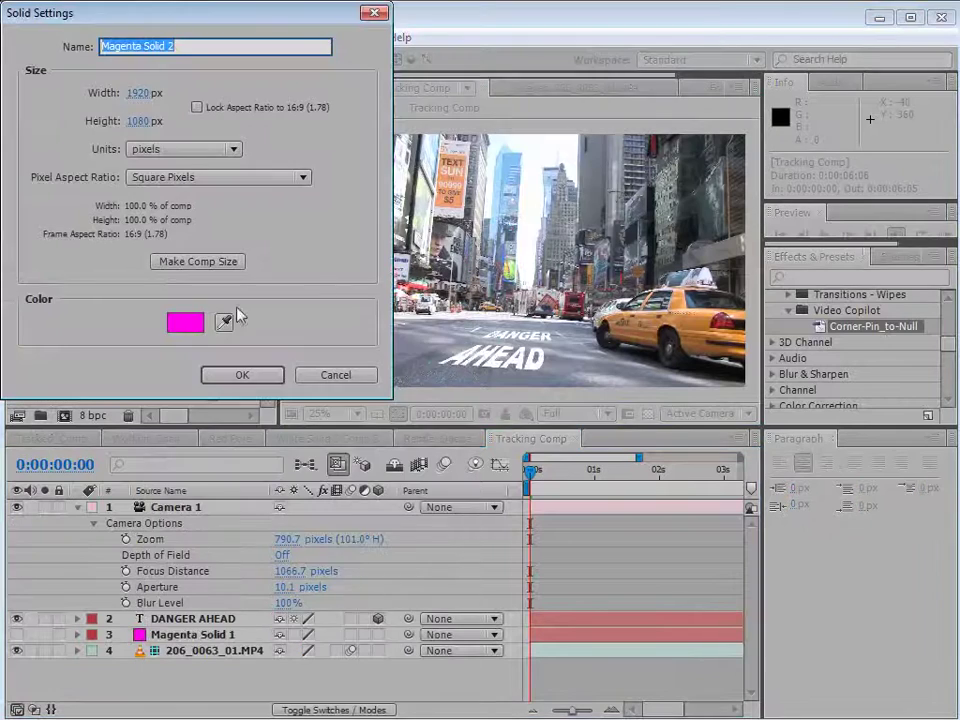
left_click(185, 322)
type("000000")
key("Return")
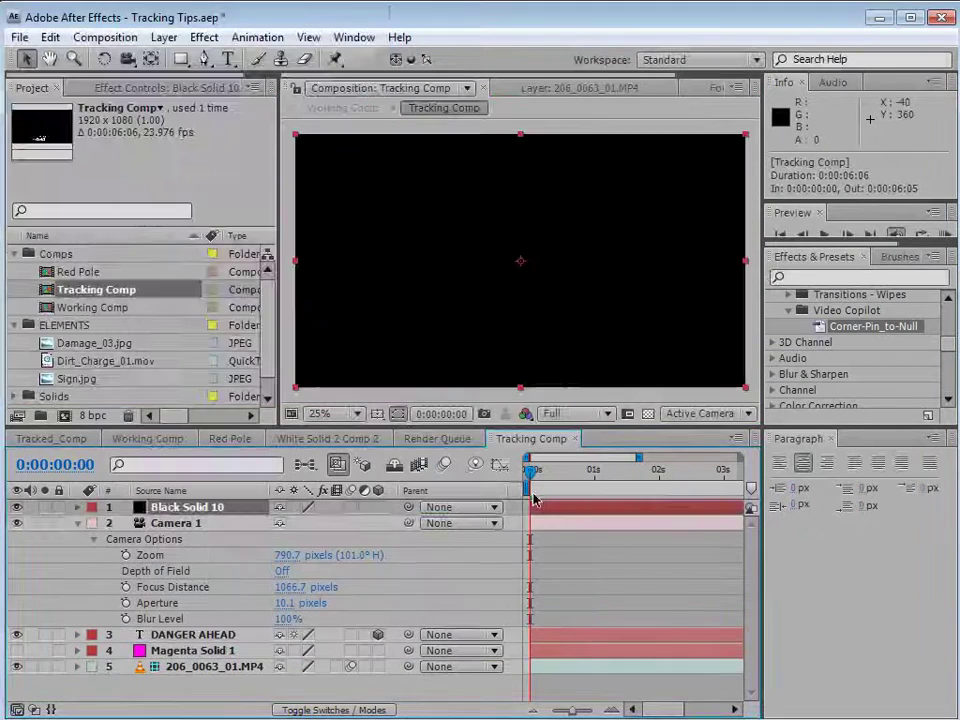
- Pick the Brush tool and open Black Solid 10 in its own Layer panel
left_click(258, 64)
double_click(410, 380)
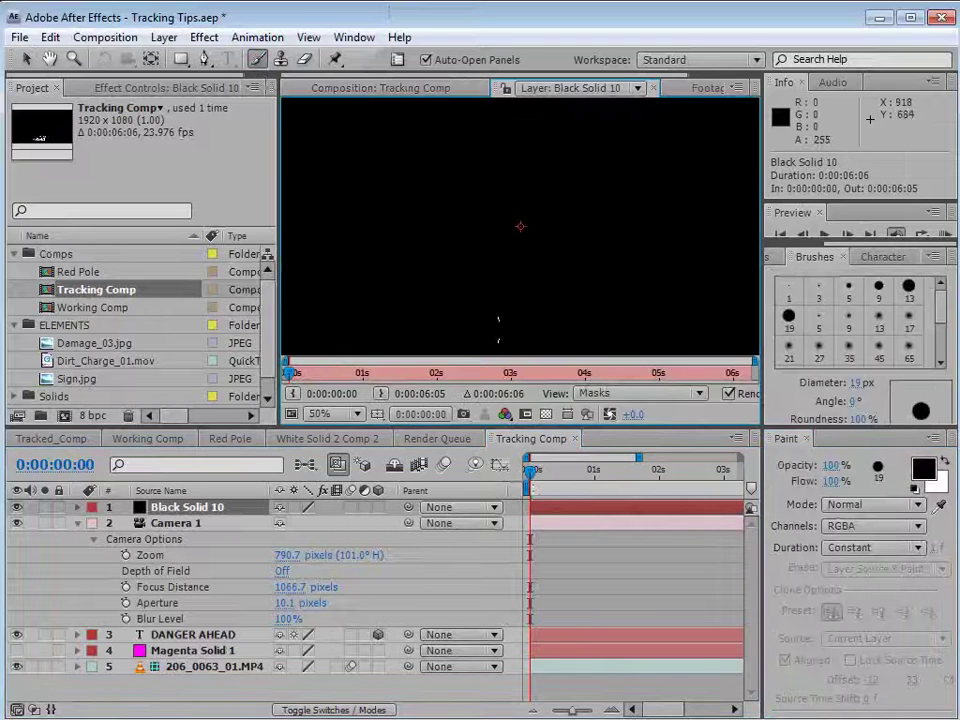
key("grave")
key("grave")
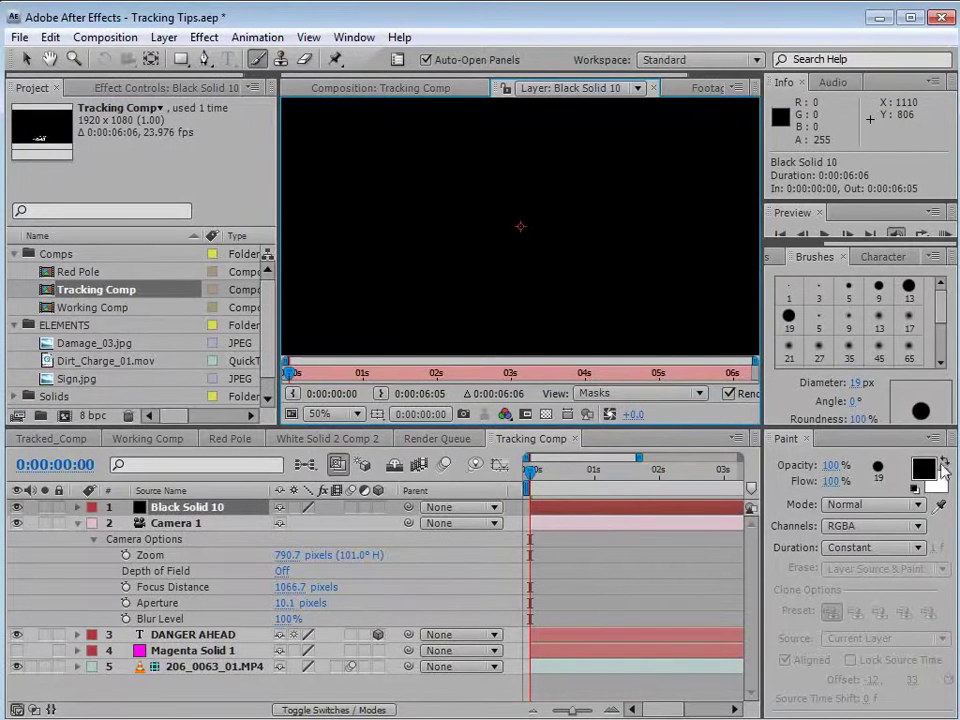
- Paint a white skull outline and fill the head with white
left_click(943, 463)
key("grave")
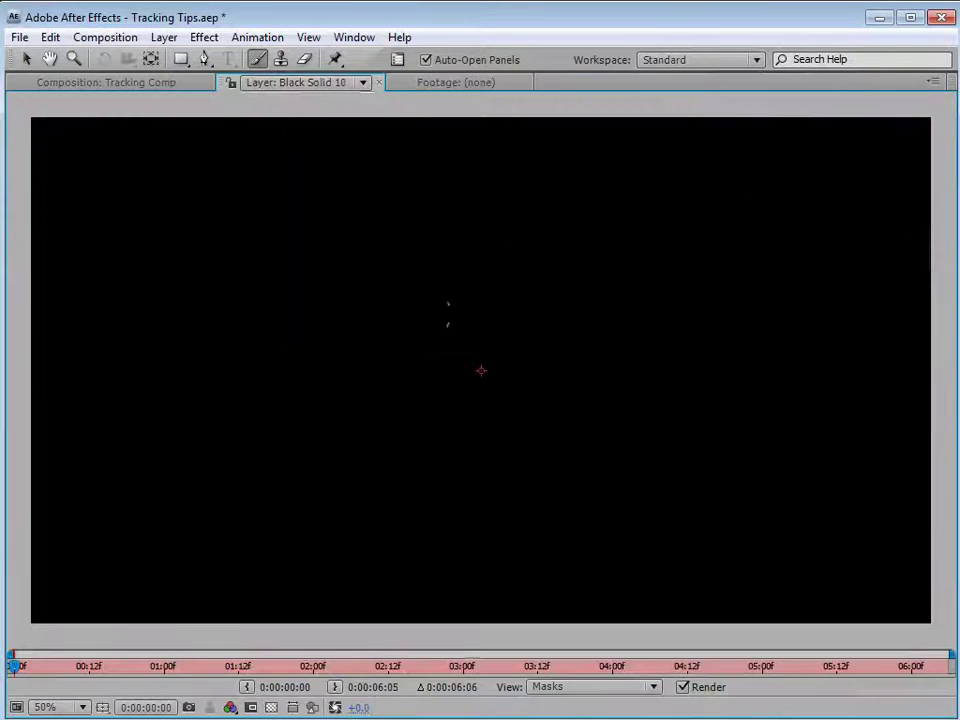
left_click_drag(470, 207, 411, 236)
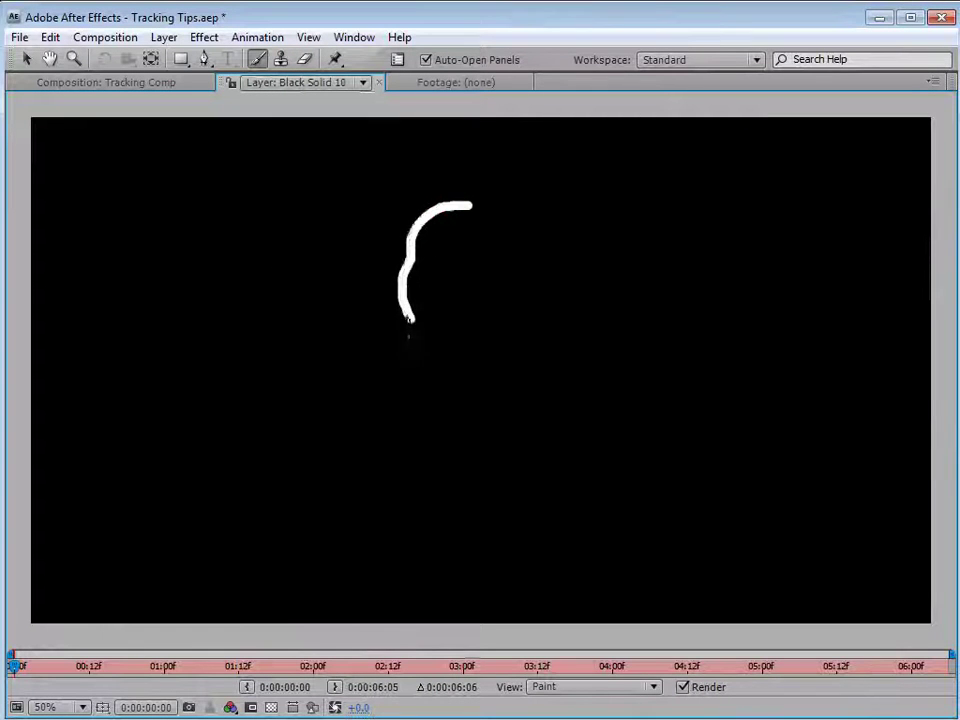
mouse_move(425, 337)
left_mouse_down()
mouse_move(476, 366)
mouse_move(507, 367)
mouse_move(553, 321)
mouse_move(561, 274)
mouse_move(553, 229)
mouse_move(500, 208)
left_mouse_up()
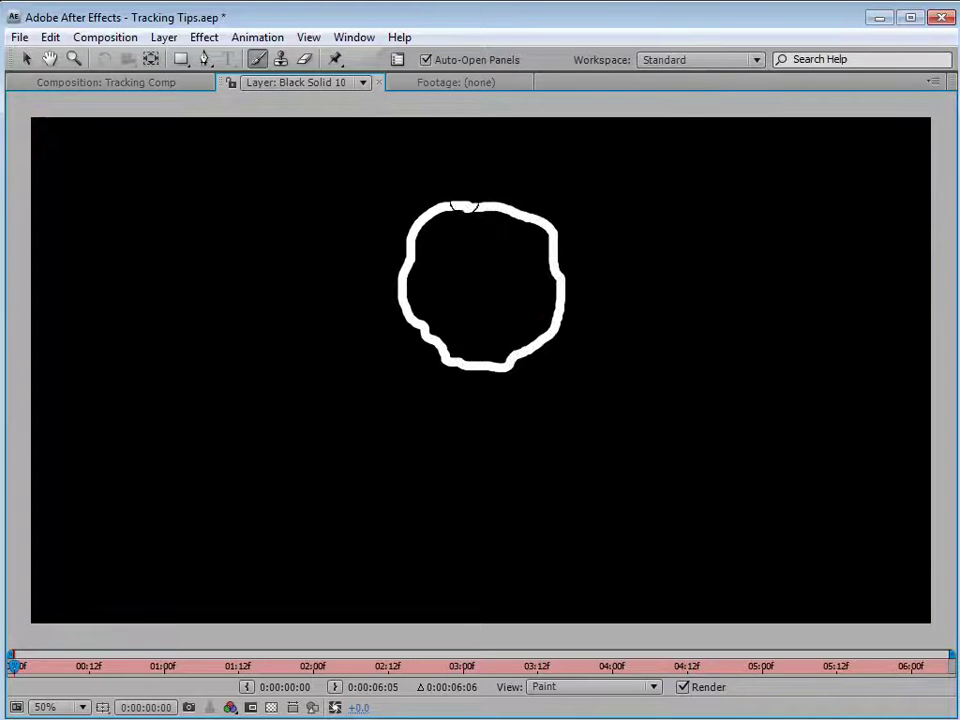
mouse_move(450, 230)
left_mouse_down()
mouse_move(435, 216)
mouse_move(418, 259)
mouse_move(452, 317)
mouse_move(510, 283)
mouse_move(519, 253)
mouse_move(465, 229)
mouse_move(510, 231)
mouse_move(501, 237)
mouse_move(504, 296)
mouse_move(474, 313)
mouse_move(489, 309)
left_mouse_up()
- Reduce the brush size and paint the skull's lower left and jaw curve
right_click(491, 311)
right_click(480, 285)
key("Escape")
left_click_drag(457, 265, 446, 265)
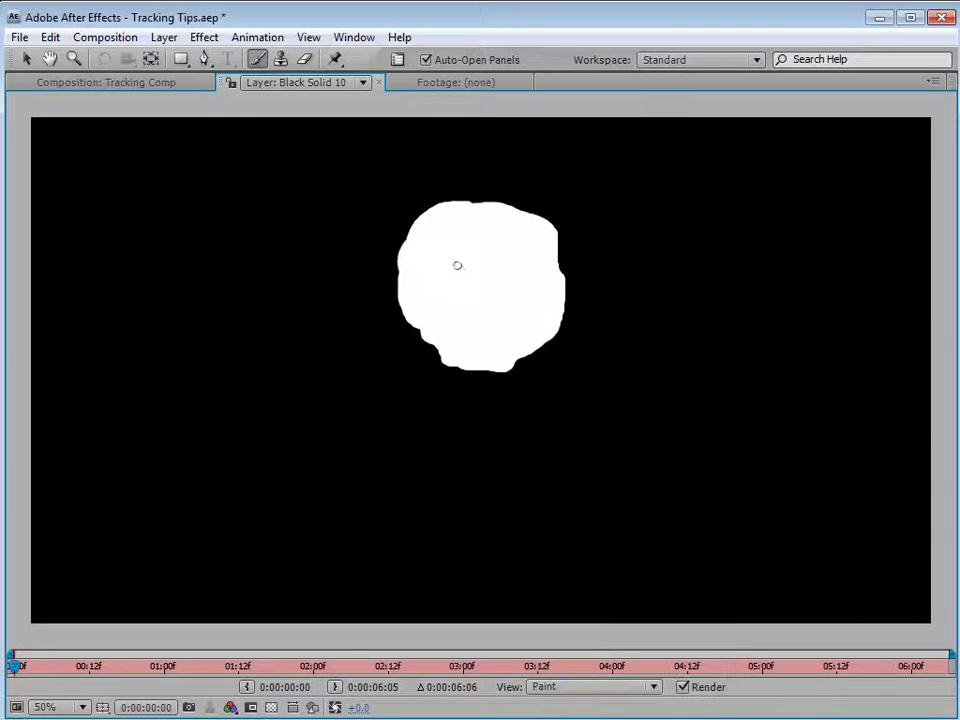
left_click_drag(455, 367, 460, 378)
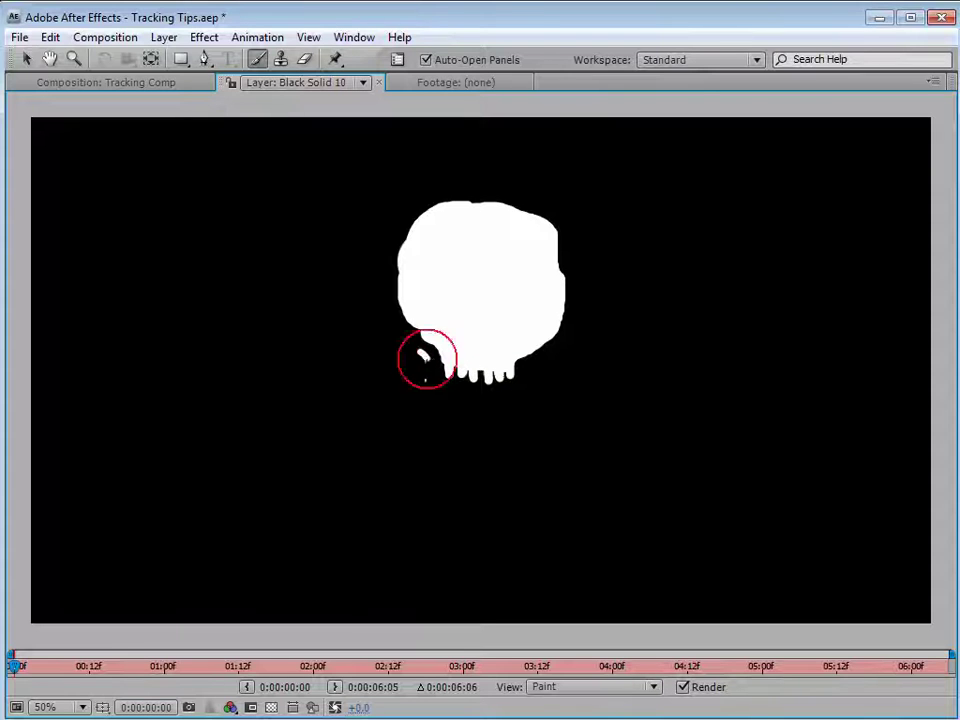
mouse_move(428, 381)
left_mouse_down()
mouse_move(432, 403)
mouse_move(515, 432)
mouse_move(554, 367)
mouse_move(538, 380)
mouse_move(436, 398)
mouse_move(478, 424)
mouse_move(540, 385)
mouse_move(519, 402)
left_mouse_up()
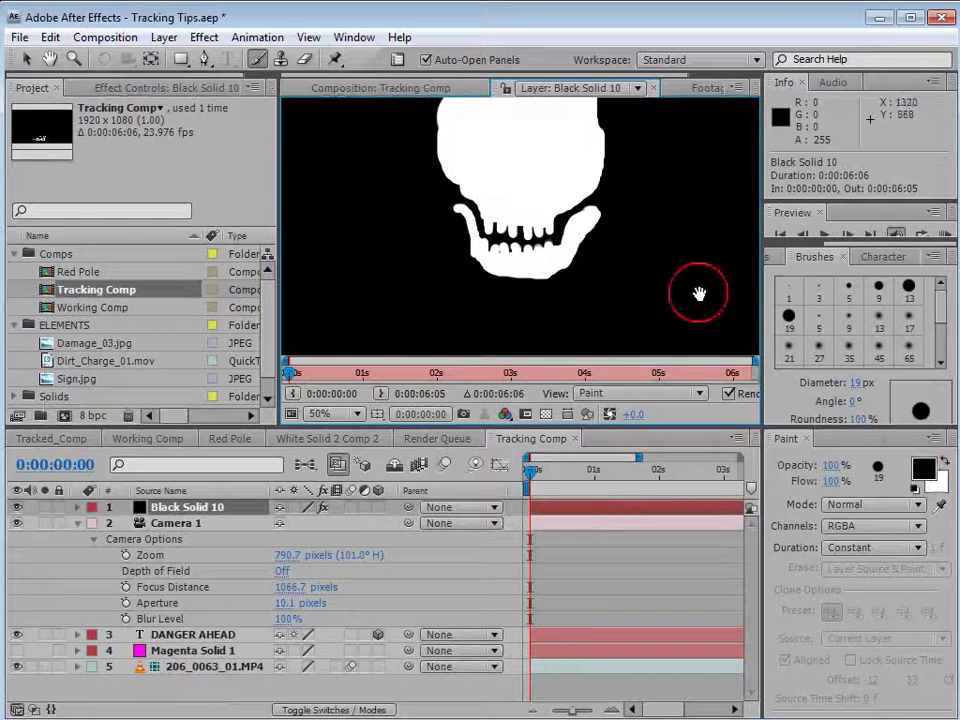
- Centre the skull in view and paint both eye sockets black
key("h")
left_click_drag(609, 210, 595, 288)
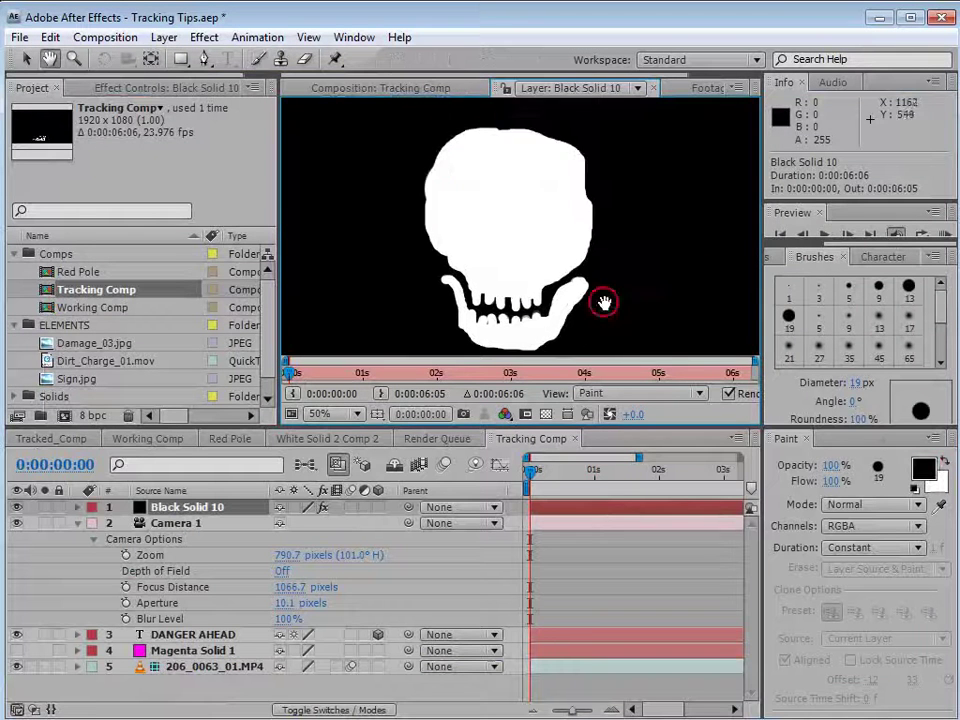
key("ctrl+b")
mouse_move(489, 212)
left_mouse_down()
mouse_move(456, 210)
mouse_move(452, 232)
mouse_move(470, 222)
mouse_move(476, 237)
left_mouse_up()
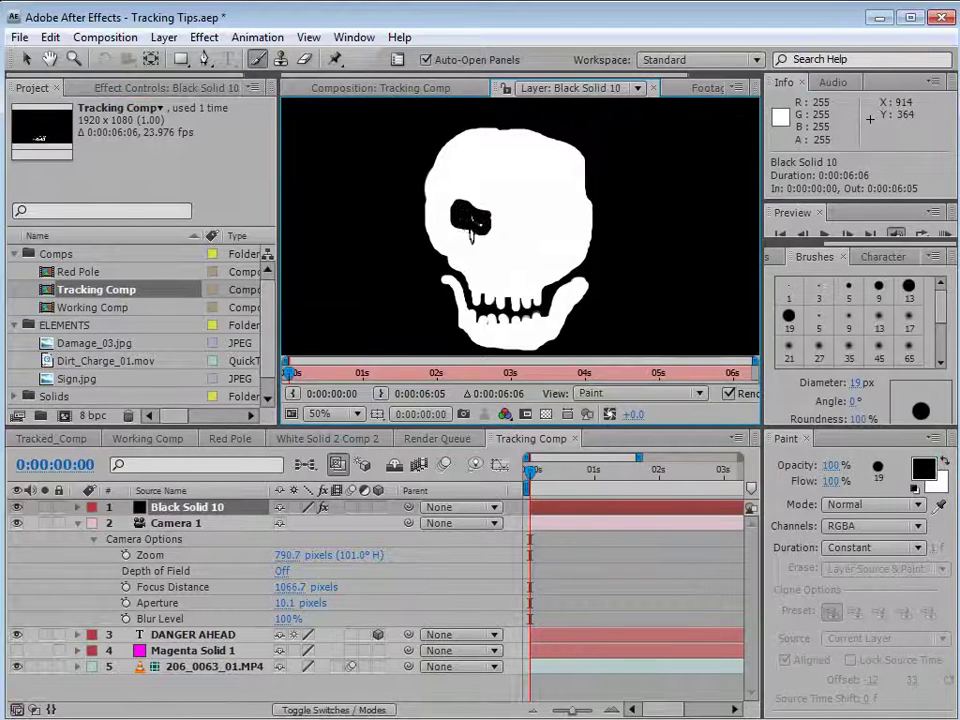
left_click_drag(545, 212, 528, 247)
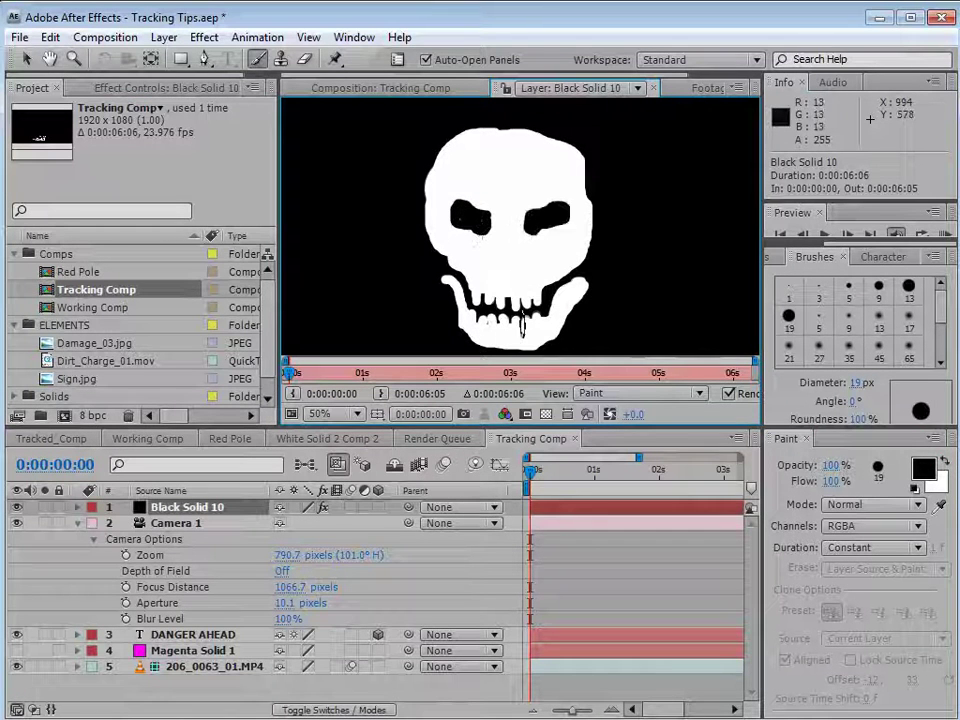
- Darken the gaps between teeth, paint a crack on the right edge, and set a 1 px brush
left_click_drag(480, 300, 537, 279)
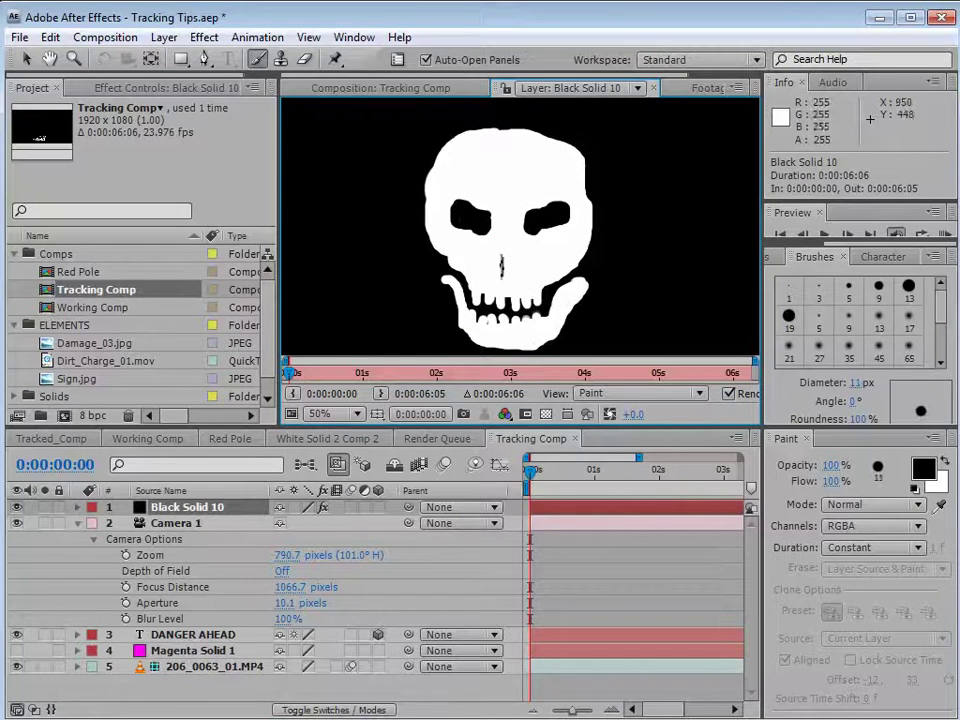
left_click_drag(504, 251, 498, 293)
key("ctrl+z")
key("ctrl+z")
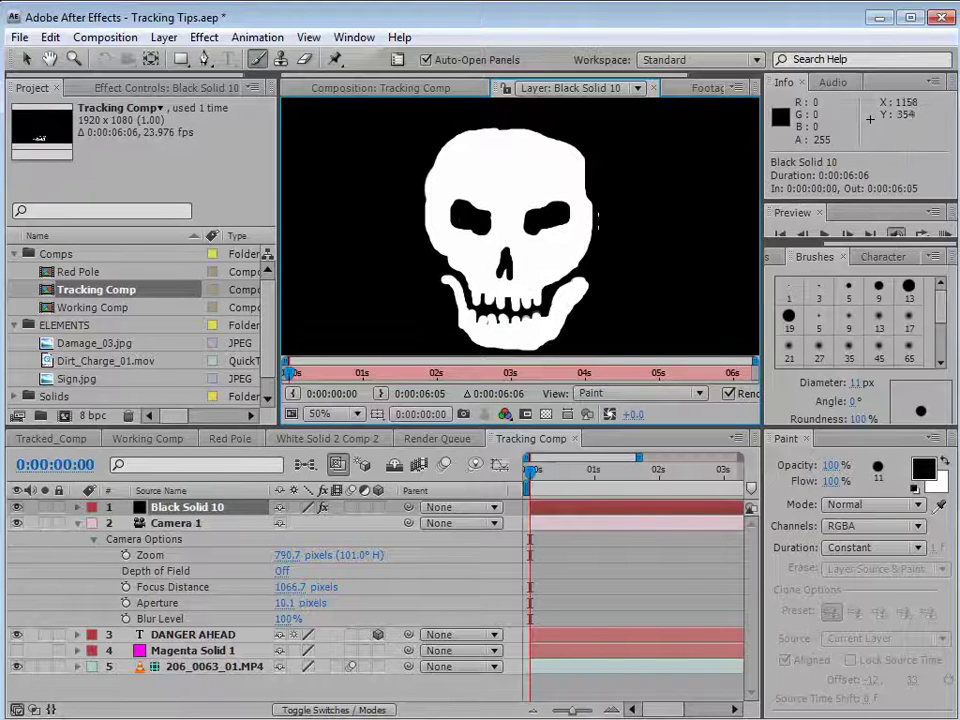
left_click_drag(579, 185, 581, 226)
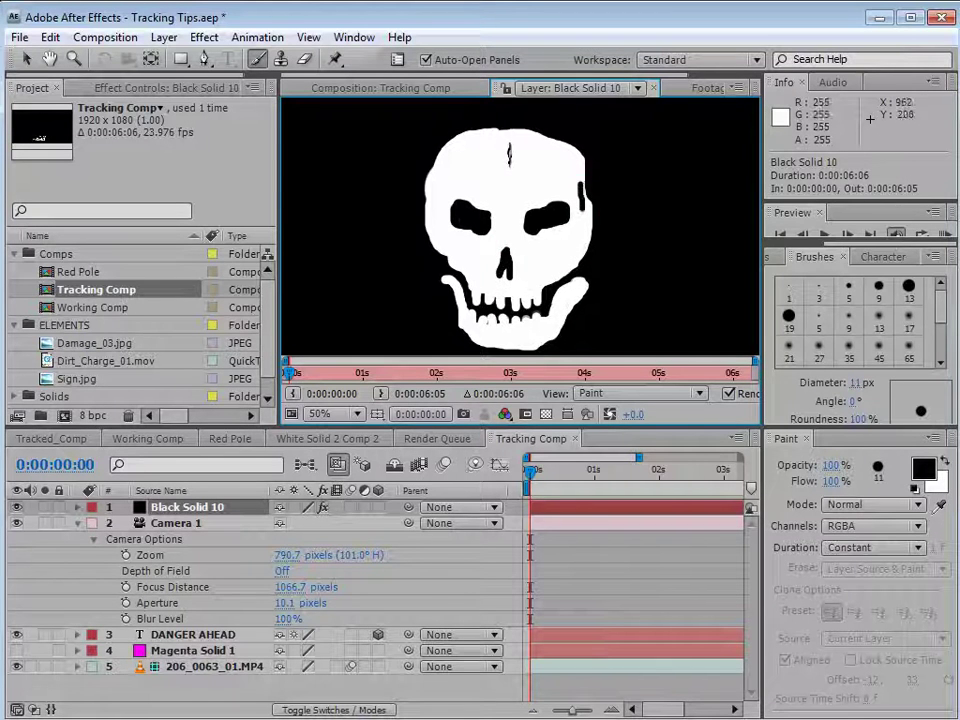
mouse_move(506, 148)
left_mouse_down()
mouse_move(501, 130)
mouse_move(485, 148)
mouse_move(501, 165)
mouse_move(467, 147)
left_mouse_up()
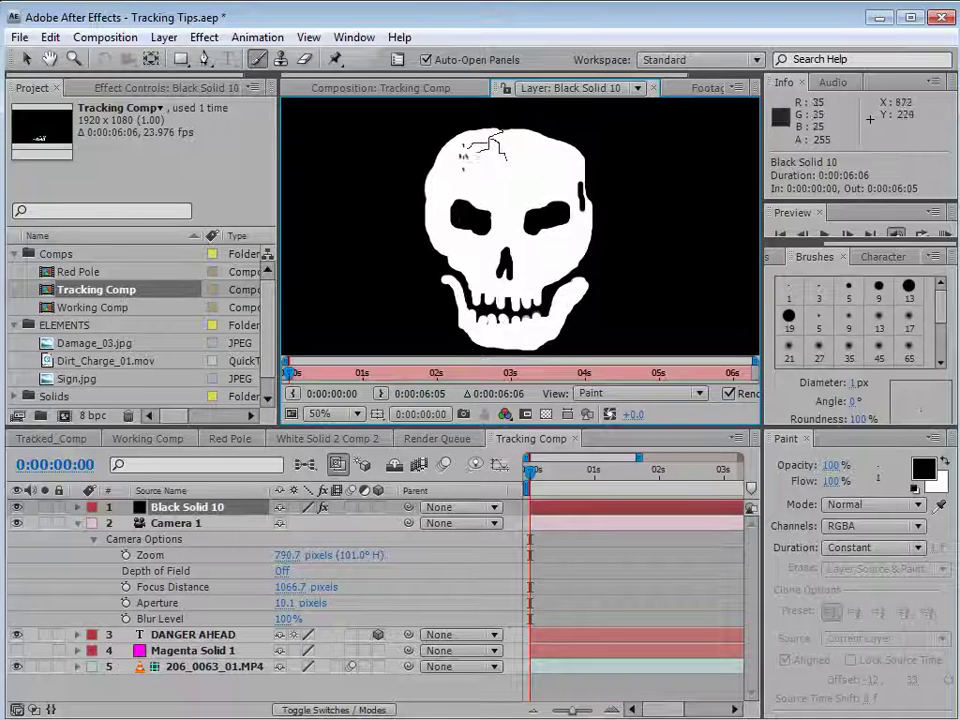
- Switch the paint colour to red and dab blood spots on the teeth and jaw with a 9 px brush
left_click(922, 468)
left_click_drag(364, 421, 372, 384)
left_click(545, 386)
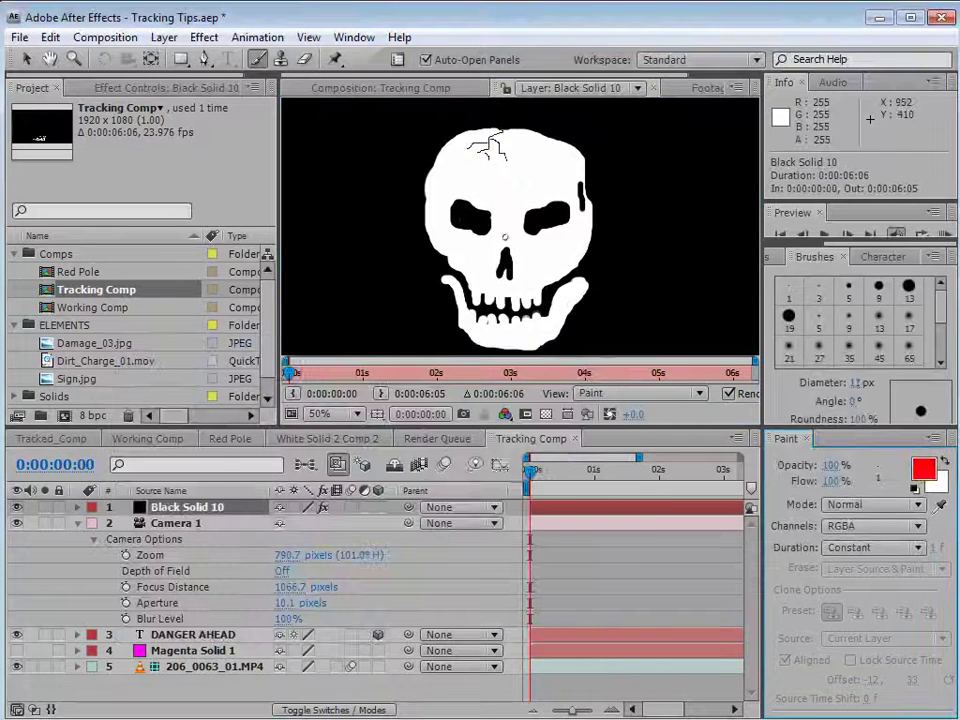
left_click_drag(472, 298, 540, 294)
left_click(497, 304)
left_click(515, 304)
left_click(534, 294)
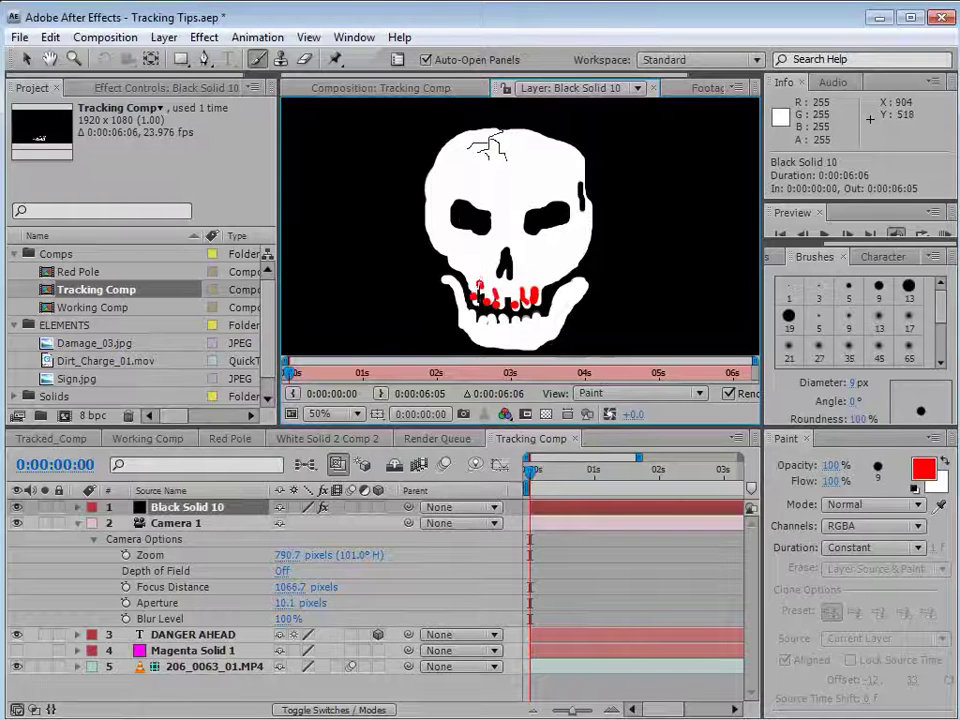
left_click(484, 334)
left_click(528, 326)
- Zoom out to 25%, swap to white, and paint two straight crossing bones under the skull
scroll(545, 300, "down", 2)
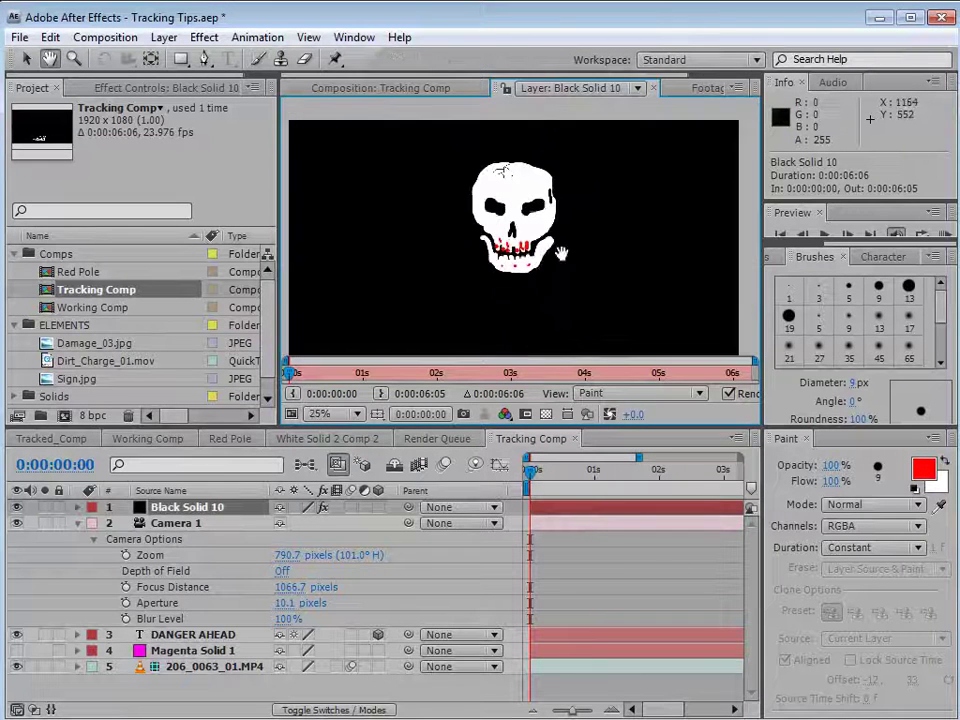
key("ctrl+b")
key("x")
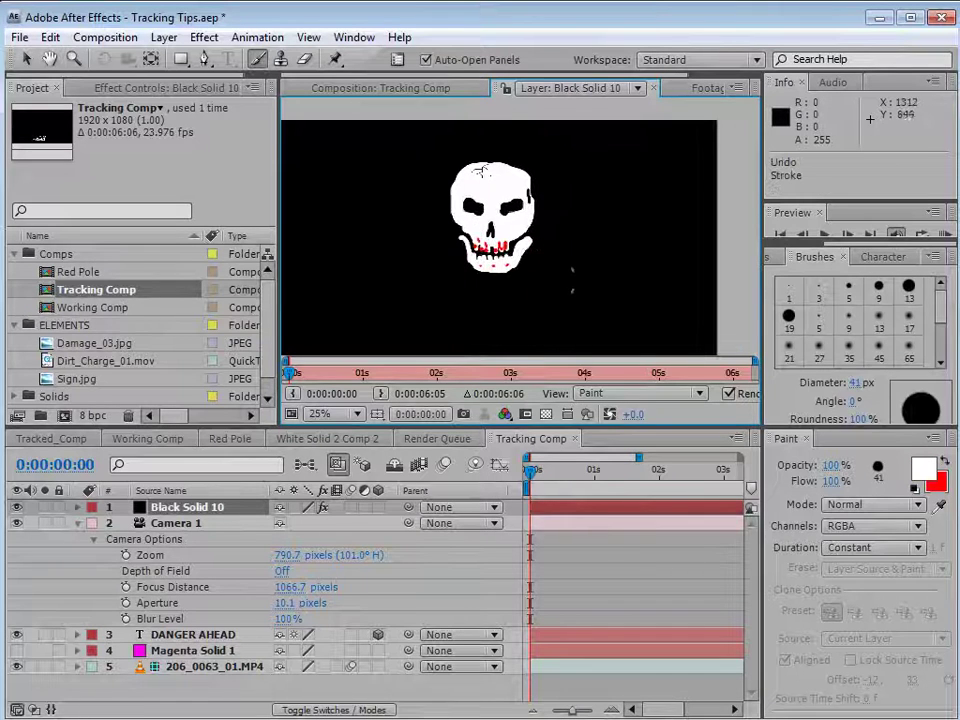
left_click(574, 270)
left_click(408, 315, "shift")
left_click(416, 257)
left_click(546, 318, "shift")
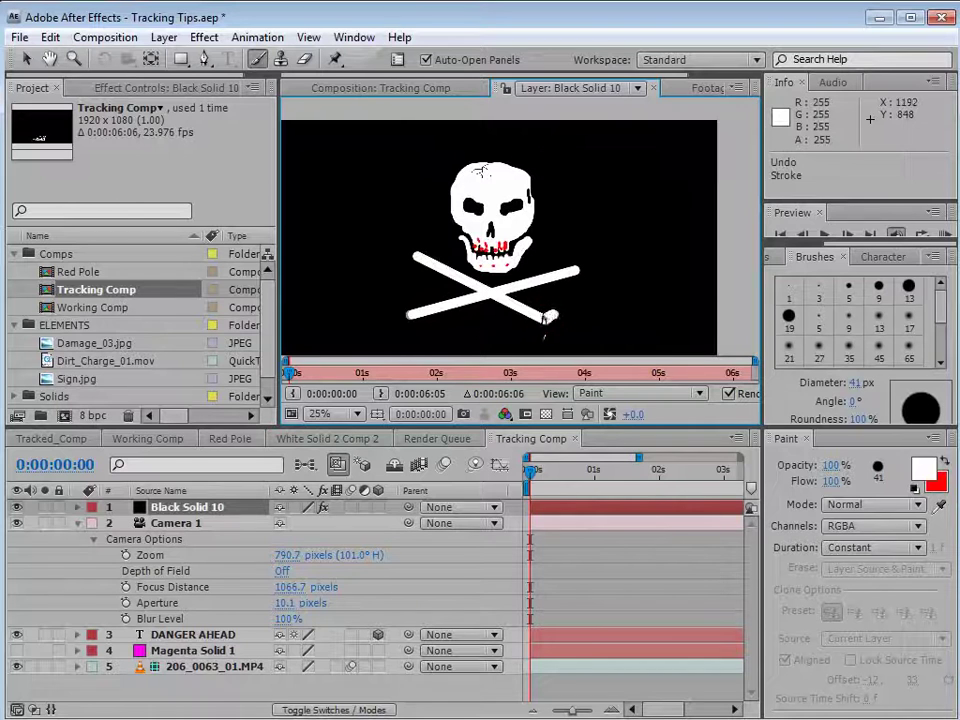
- Paint rounded knobs on all four bone ends
left_click_drag(546, 322, 550, 318)
left_click(578, 266)
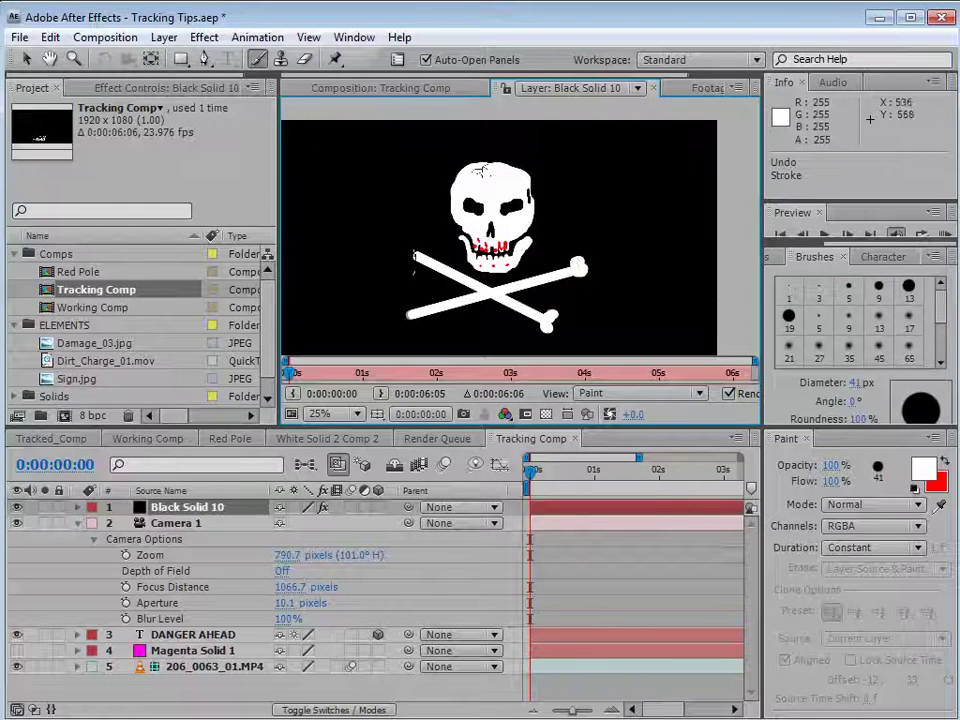
left_click(417, 248)
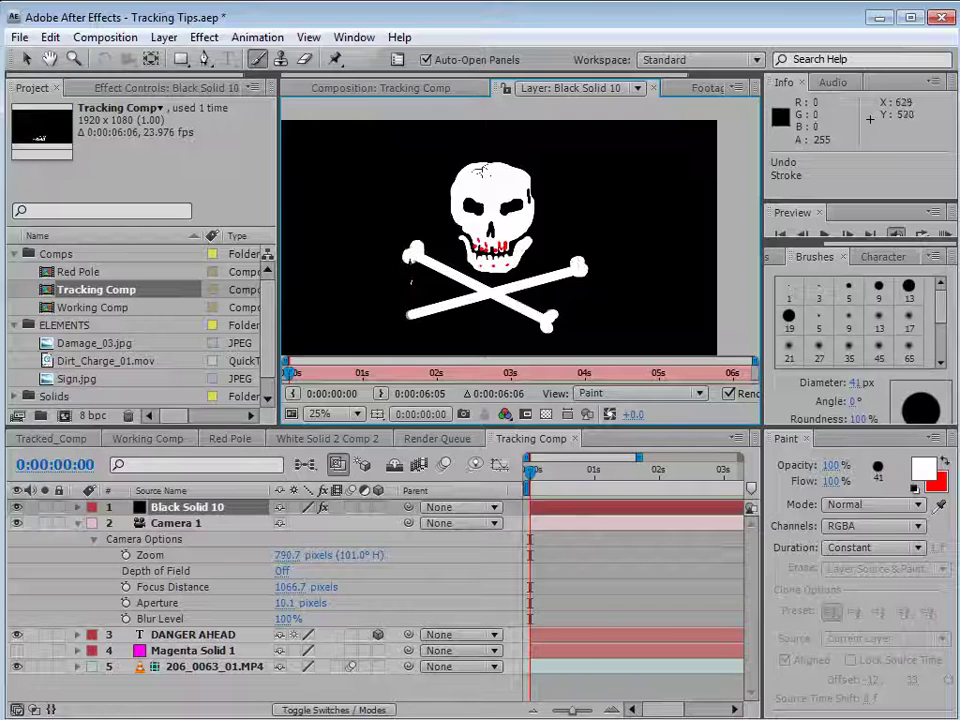
left_click(408, 315)
left_click(405, 318)
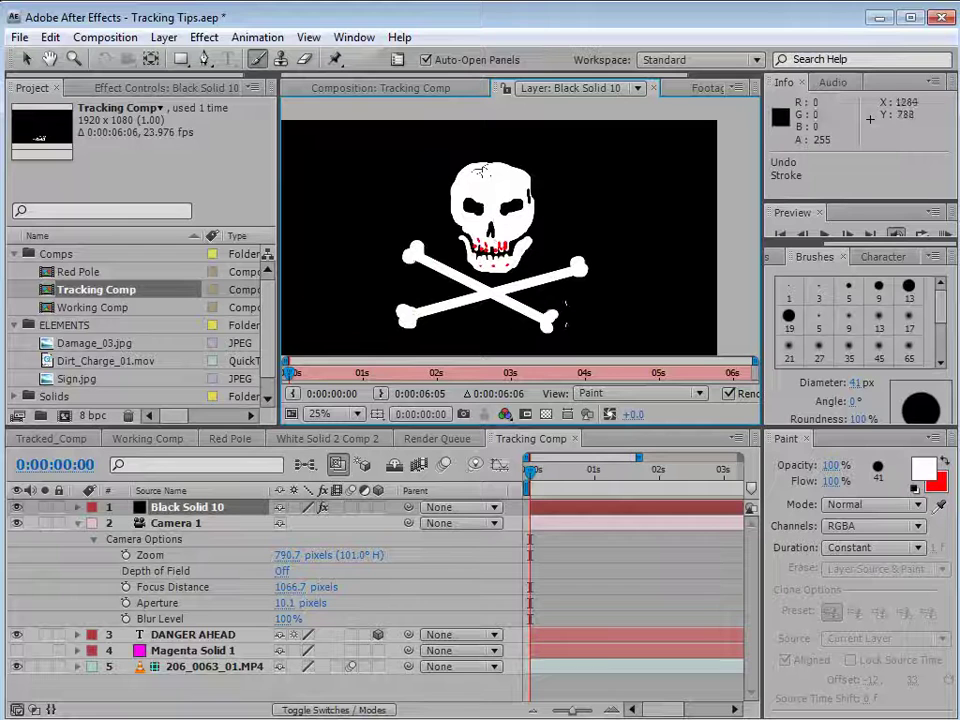
- In Tracking Comp, set Black Solid 10 to Screen blend mode and make it 3D
key("v")
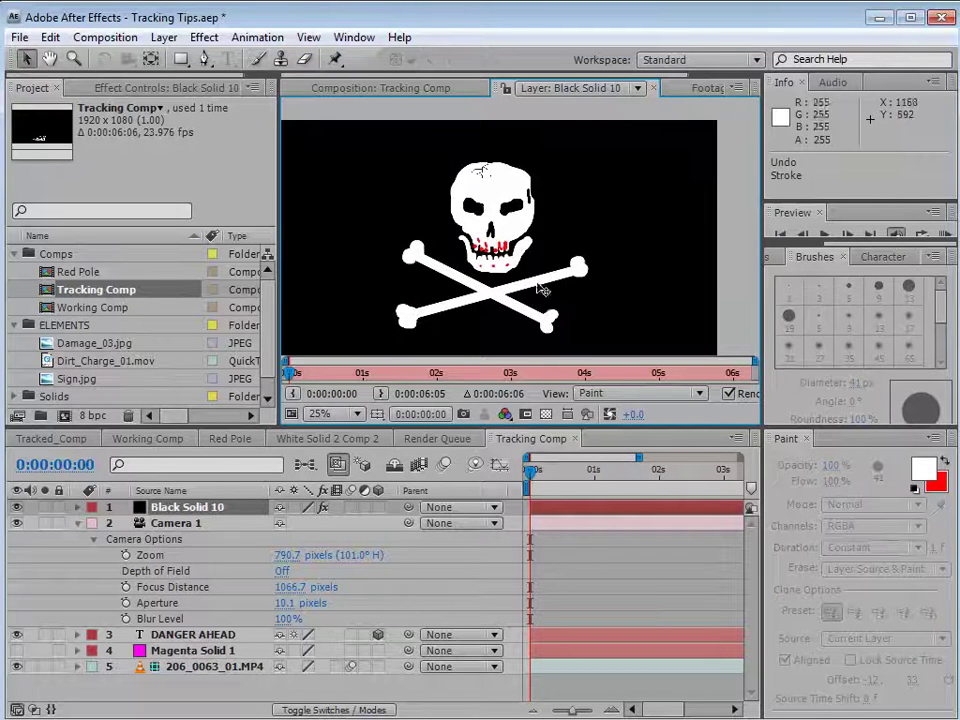
left_click(366, 90)
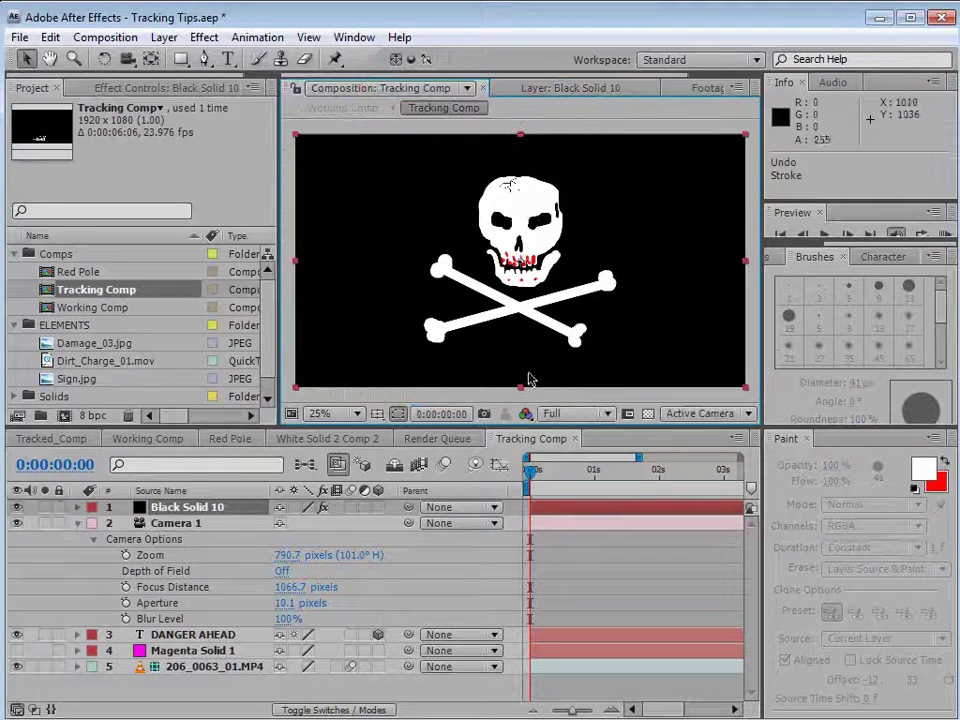
key("F4")
left_click(293, 508)
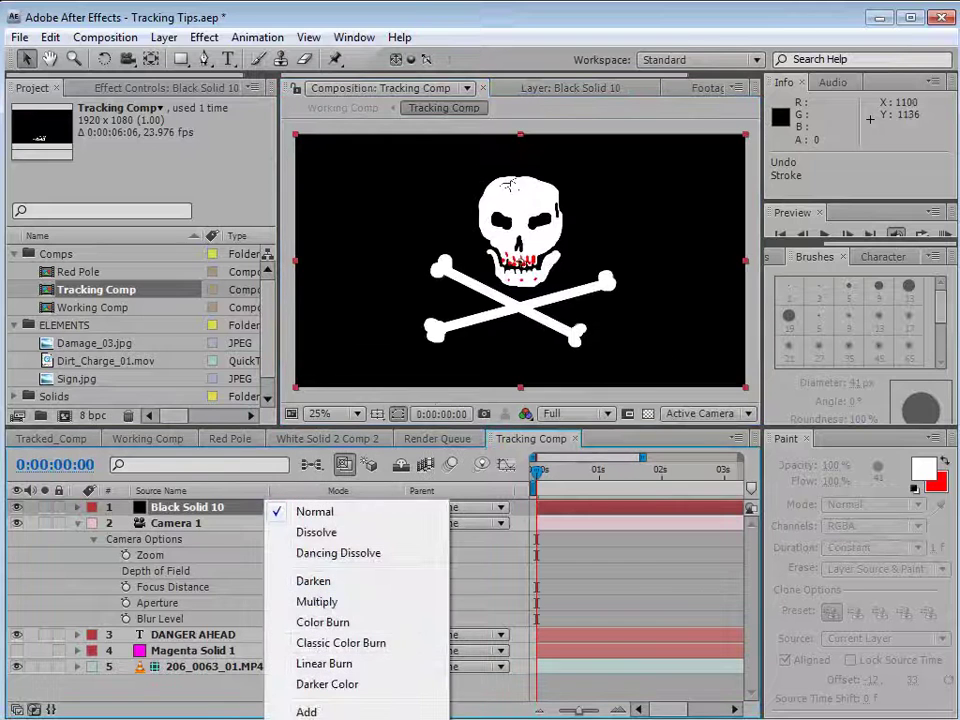
key("s")
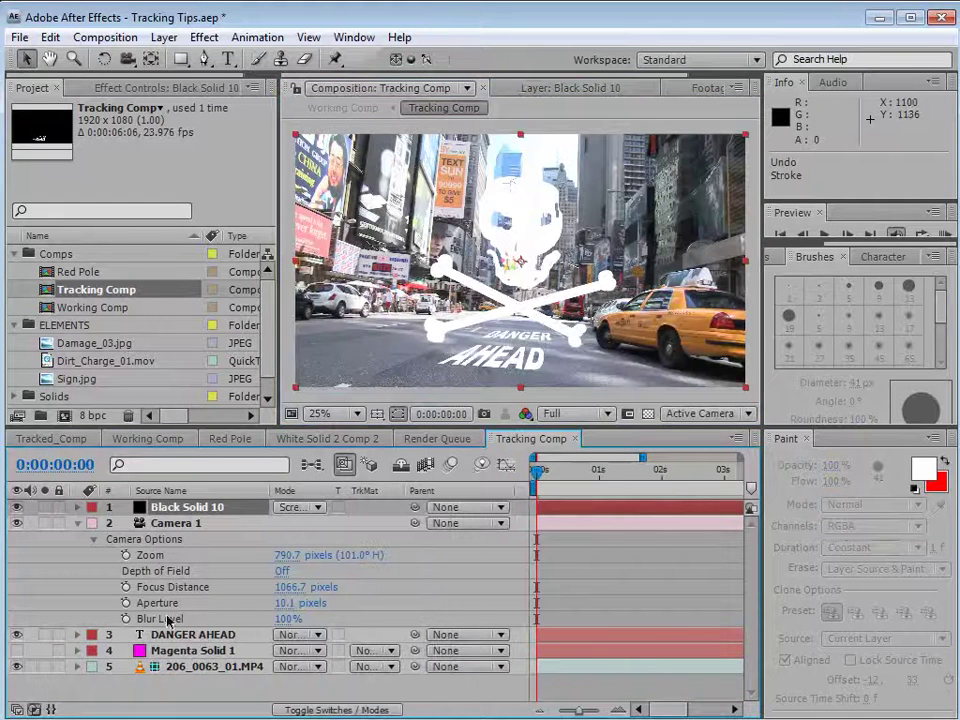
left_click(168, 634)
left_click(195, 510)
key("F4")
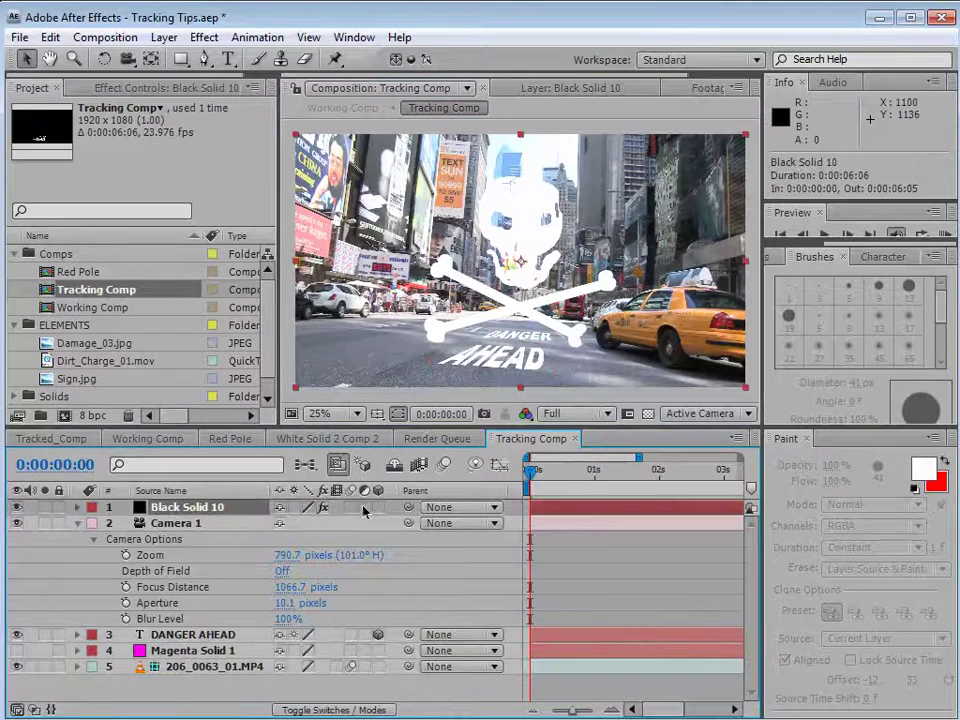
left_click(378, 507)
- Paste DANGER AHEAD's Position, Scale and Orientation onto the skull layer
left_click(182, 636)
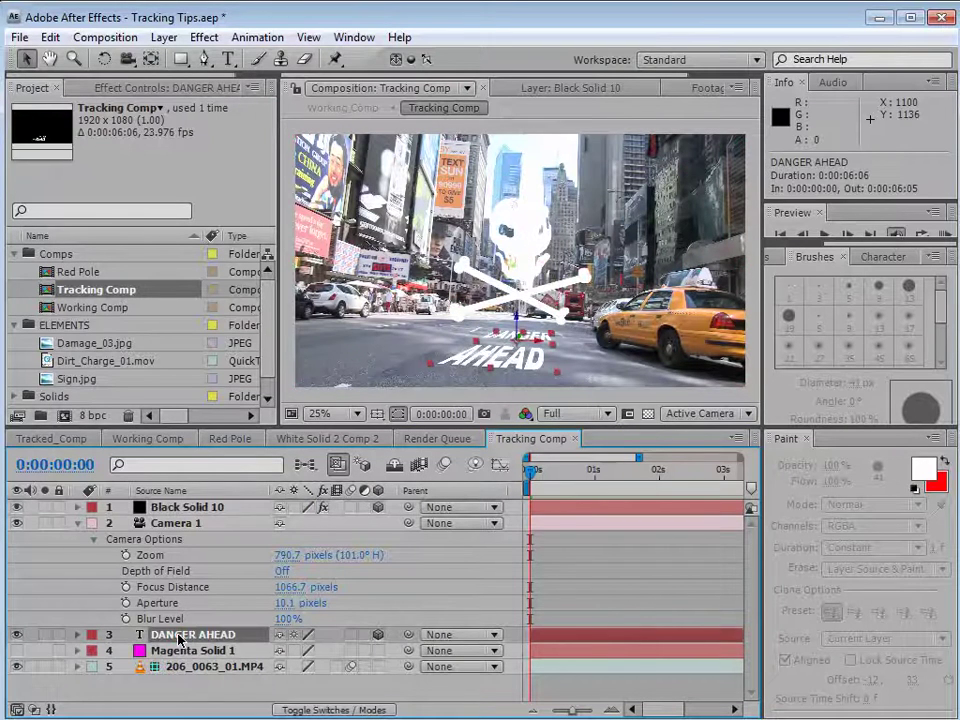
left_click(77, 634)
left_click(93, 697)
scroll(148, 627, "down", 2)
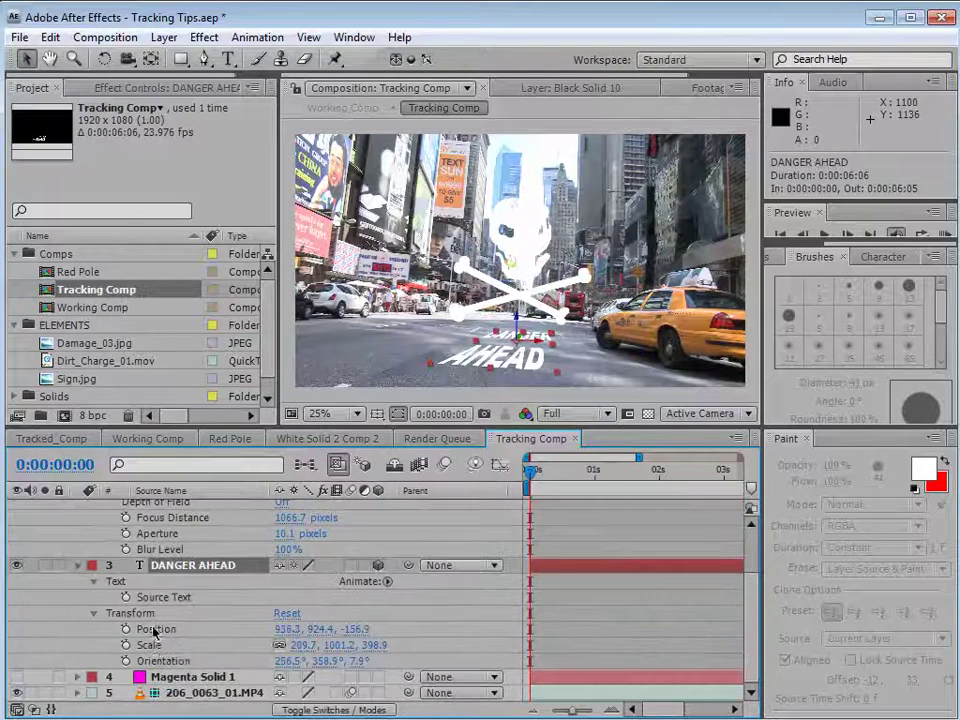
left_click(156, 629)
left_click(155, 660, "shift")
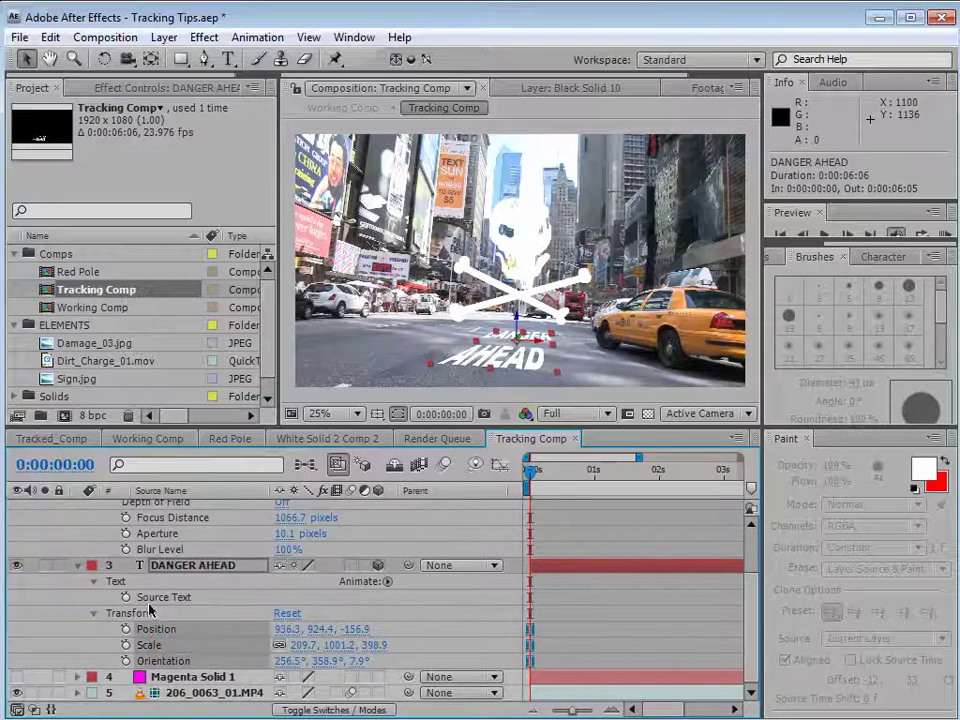
scroll(300, 580, "up", 3)
left_click(186, 507)
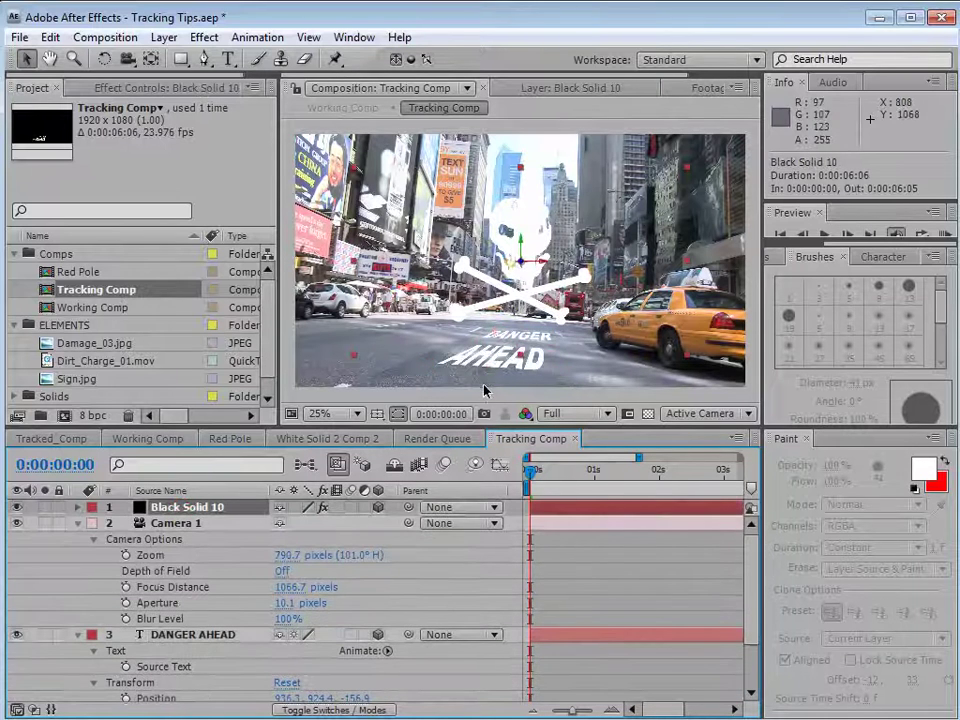
key("ctrl+v")
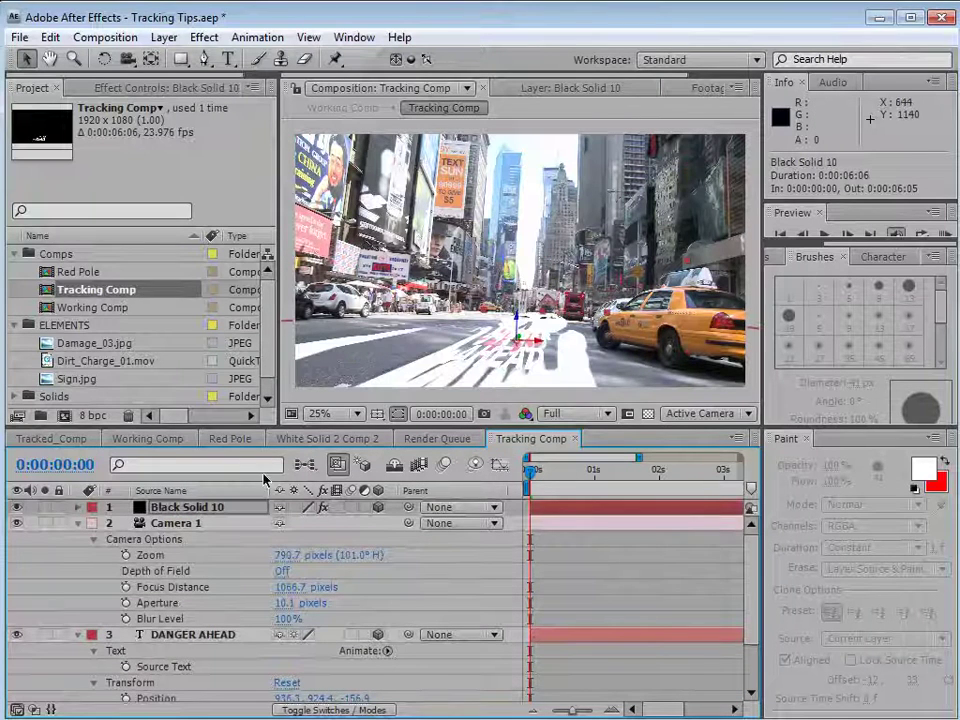
- Resize and position the skull decal along the road, hiding the DANGER AHEAD text
key("s")
mouse_move(318, 523)
left_mouse_down()
mouse_move(538, 322)
mouse_move(323, 535)
mouse_move(235, 563)
mouse_move(370, 281)
left_mouse_up()
left_click_drag(521, 340, 518, 325)
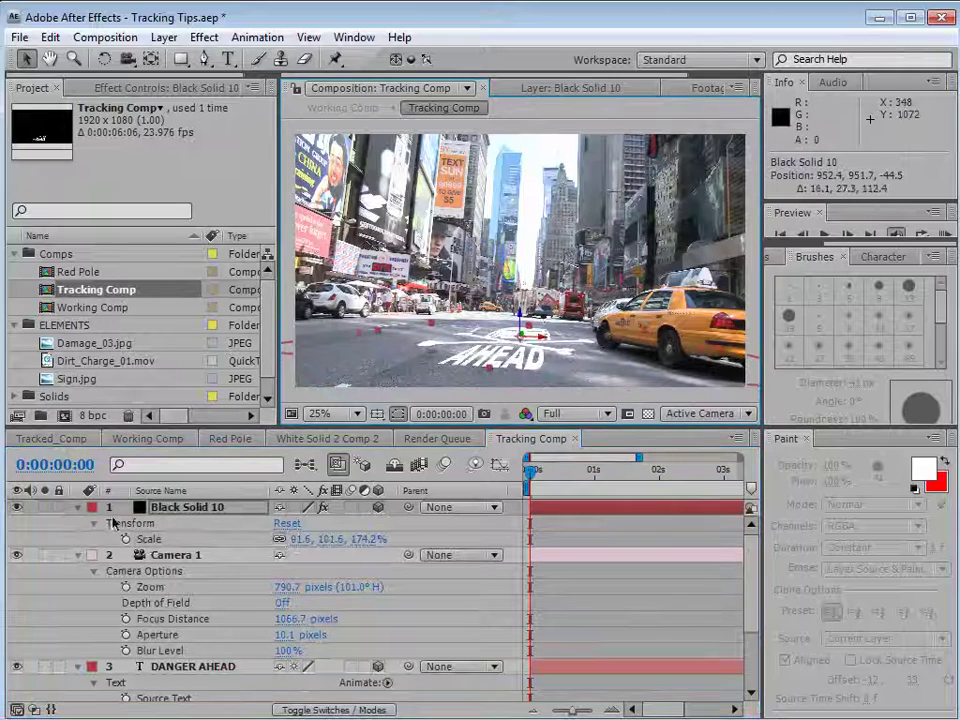
left_click(80, 509)
left_click(77, 523)
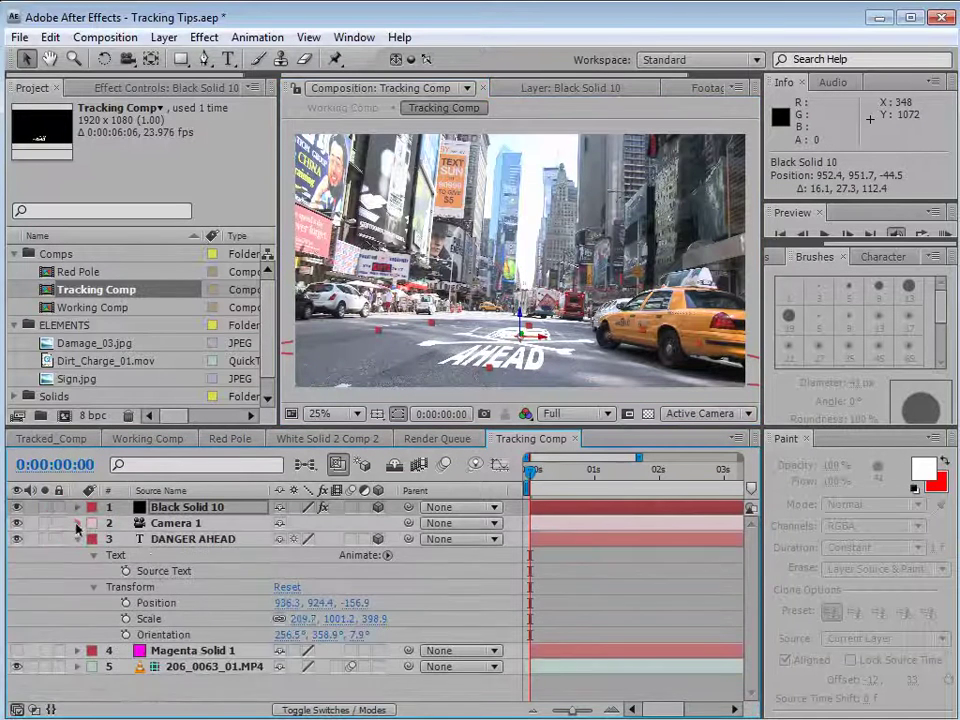
left_click(16, 539)
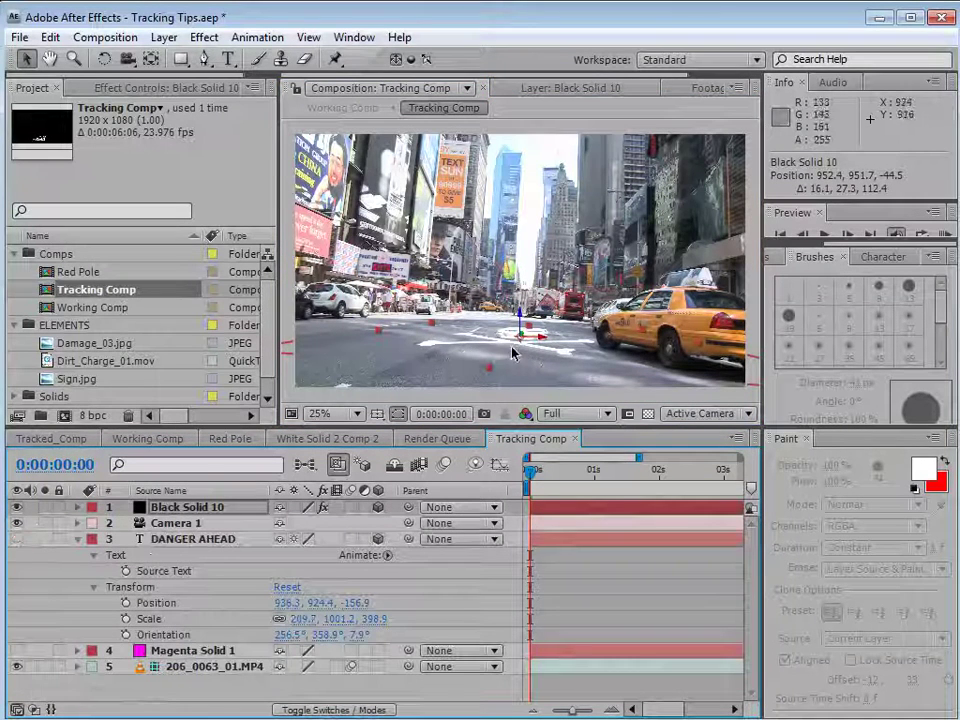
mouse_move(527, 343)
left_mouse_down()
mouse_move(544, 347)
mouse_move(508, 339)
mouse_move(525, 336)
left_mouse_up()
left_click(578, 561)
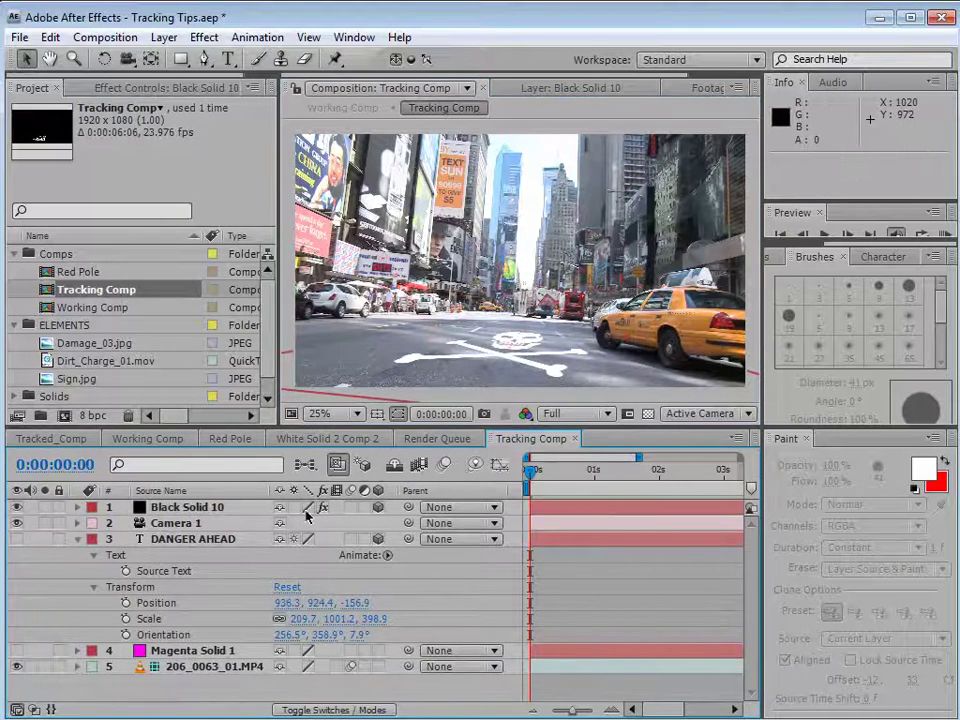
- In Working Comp, switch the Tracking Comp layer to Screen mode at 75% opacity
left_click(155, 440)
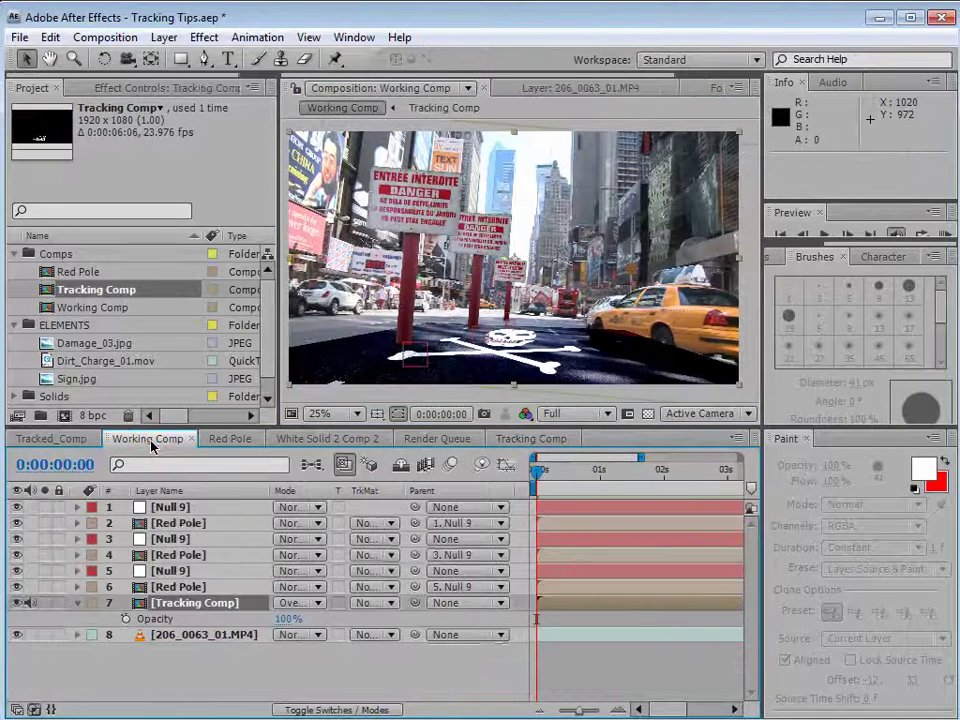
left_click(297, 606)
left_click(315, 492)
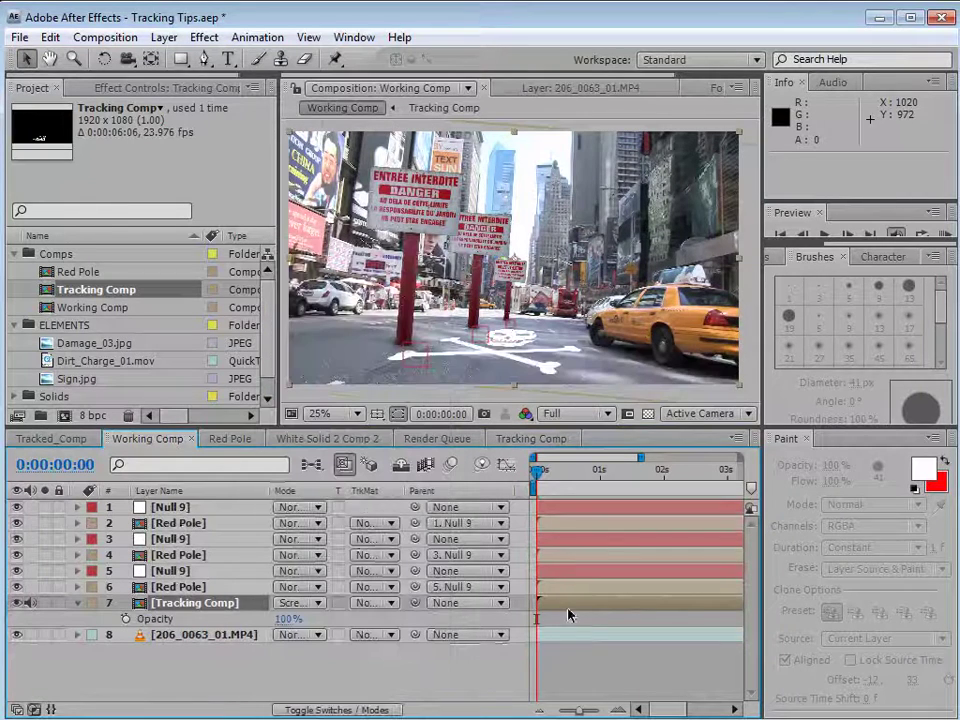
key("t")
key("t")
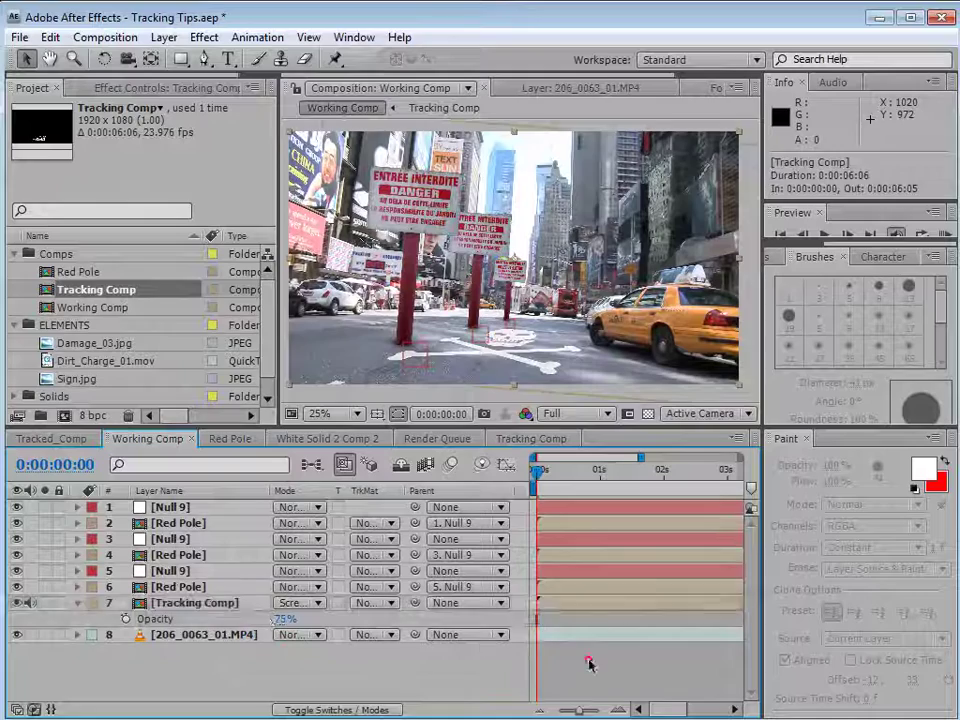
- Zoom the Composition viewer to 50% and toggle it maximized
key("period")
key("period")
key("grave")
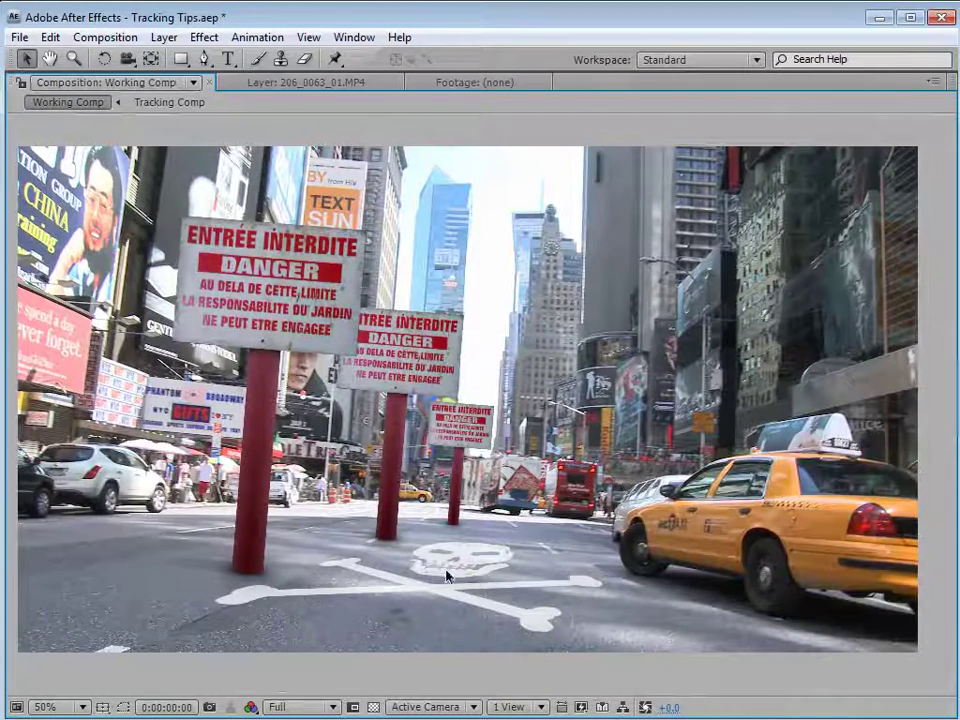
key("grave")
- Zoom the view back out and scrub to about one second to review the decal
key("comma")
left_click_drag(537, 470, 615, 477)
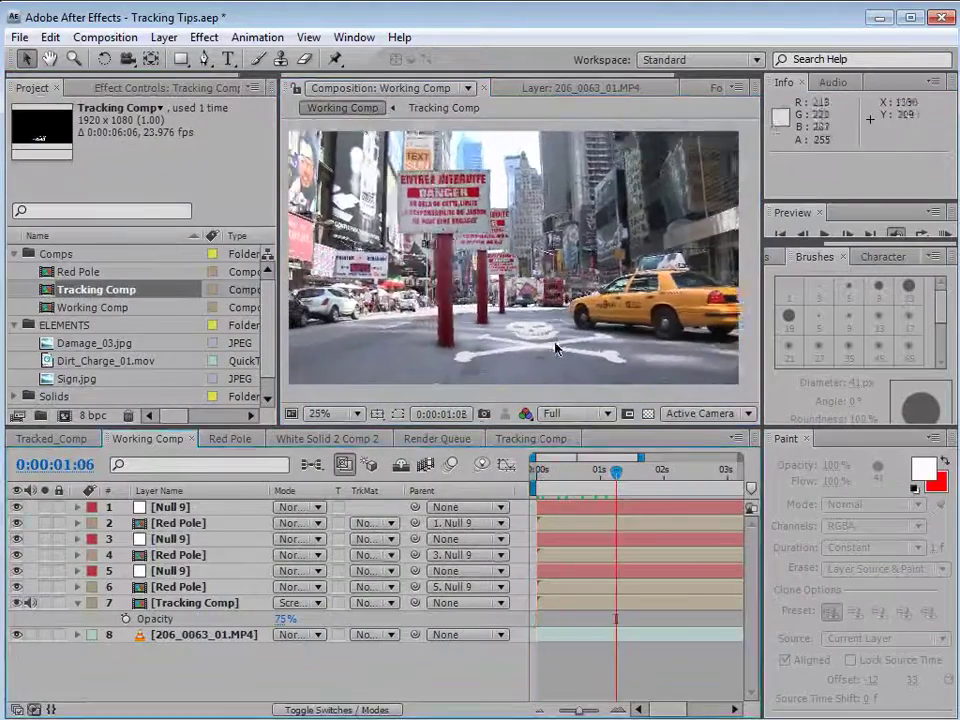